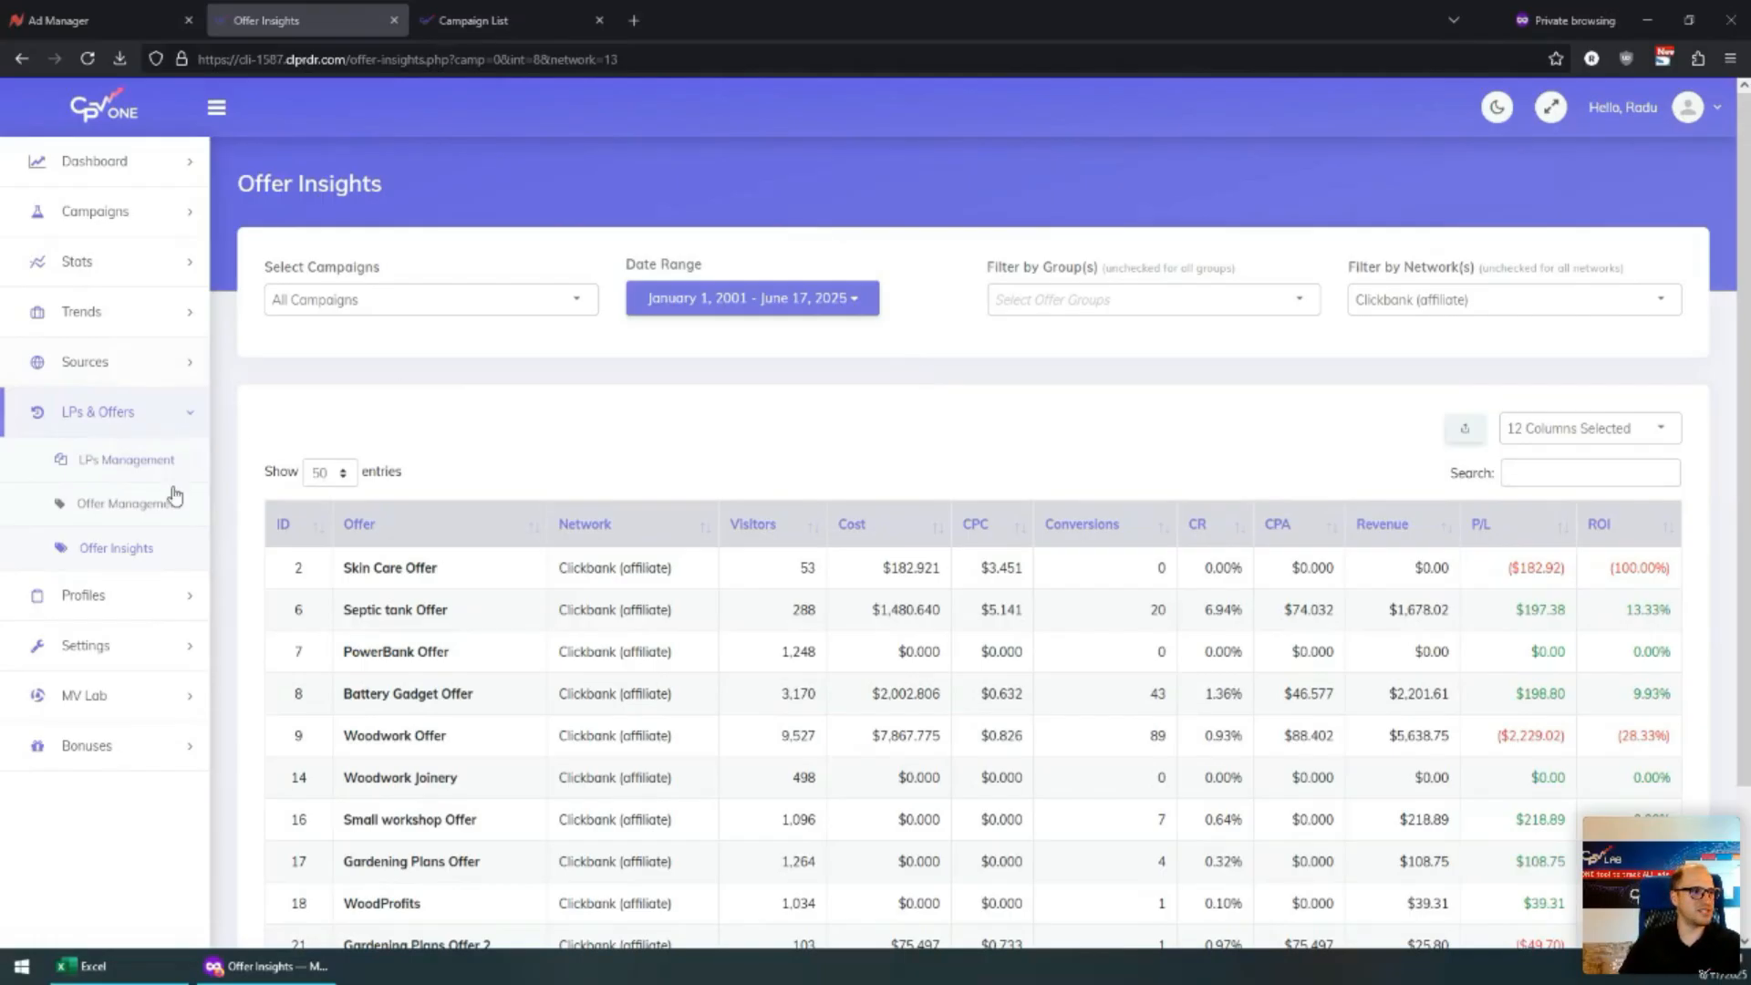
# Add a new Meta Ads API integration under Sources and authorize it by continuing with the previously connected Facebook login
pyautogui.click(91, 361)
pyautogui.click(124, 418)
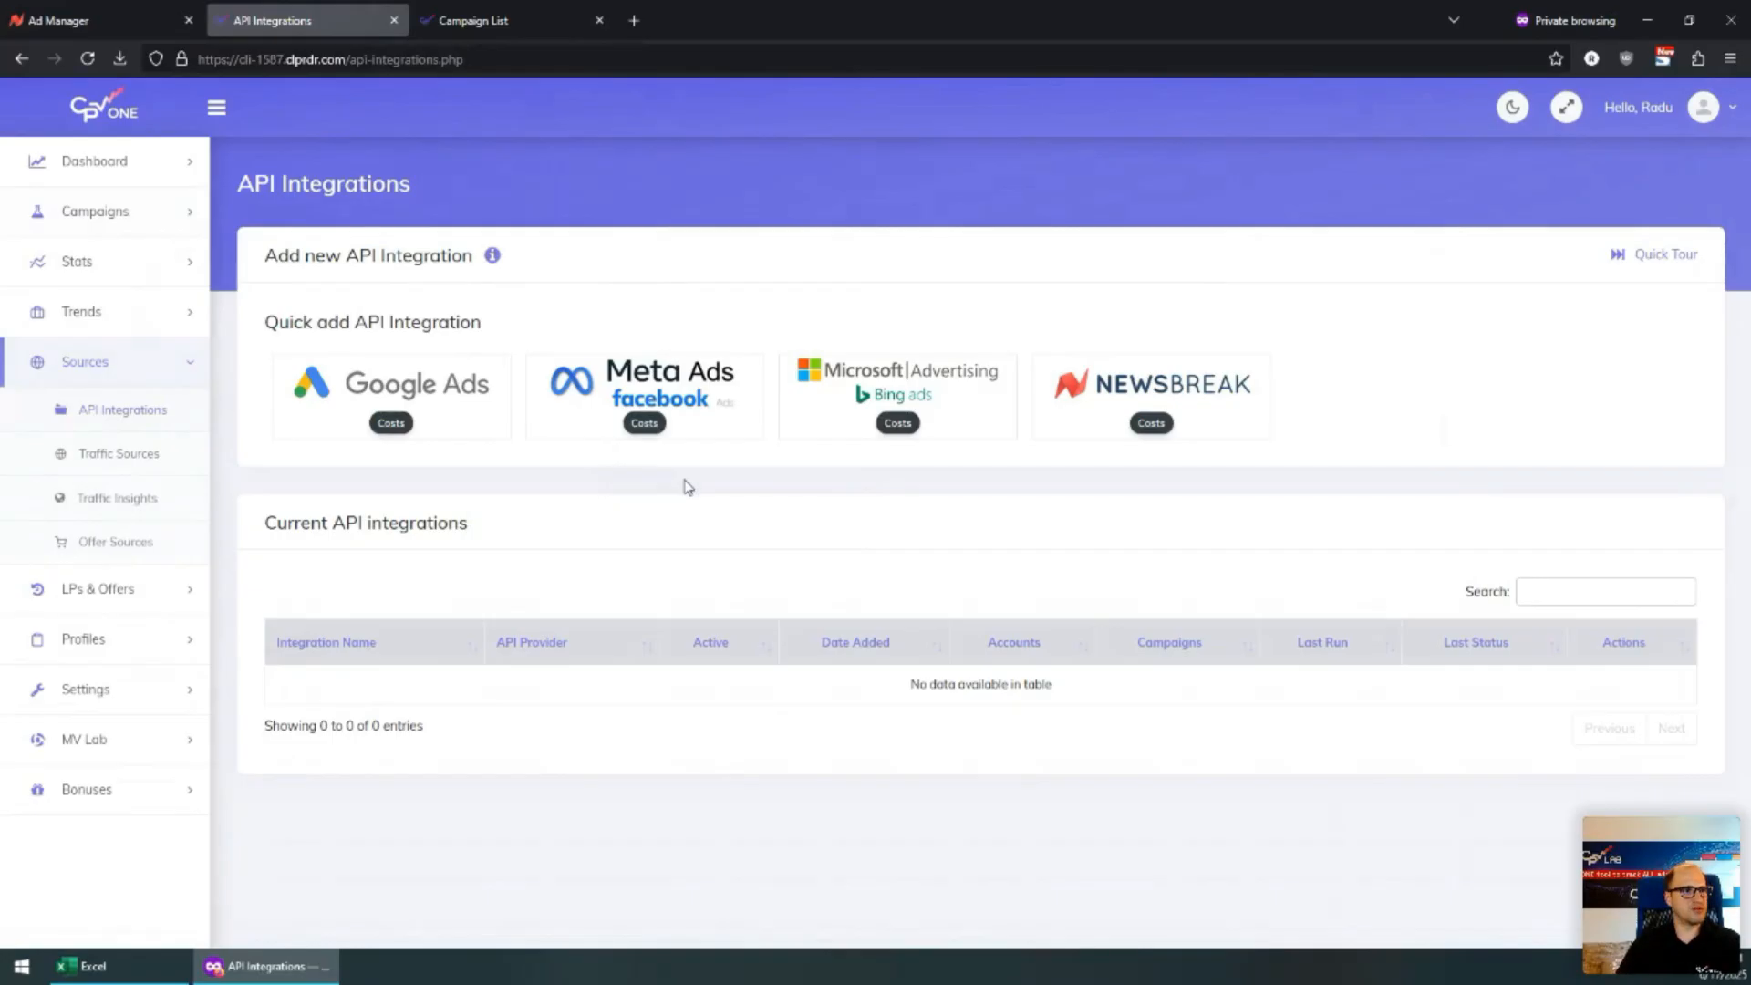
pyautogui.click(626, 395)
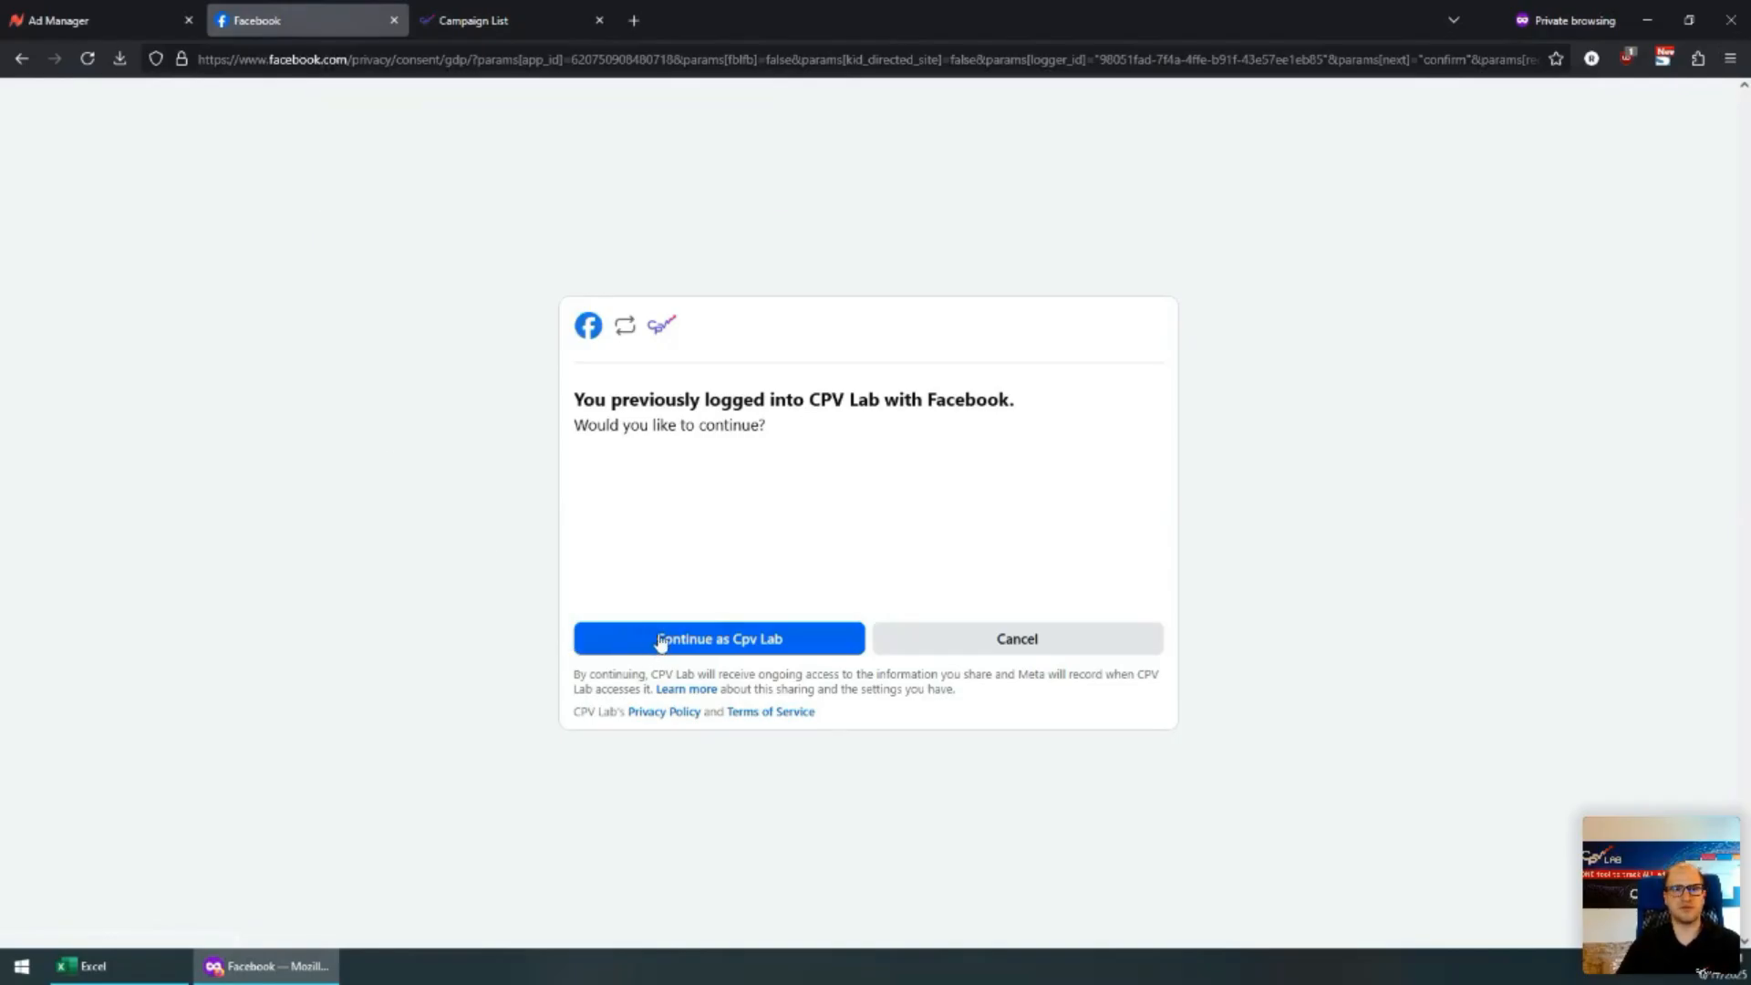
pyautogui.click(727, 646)
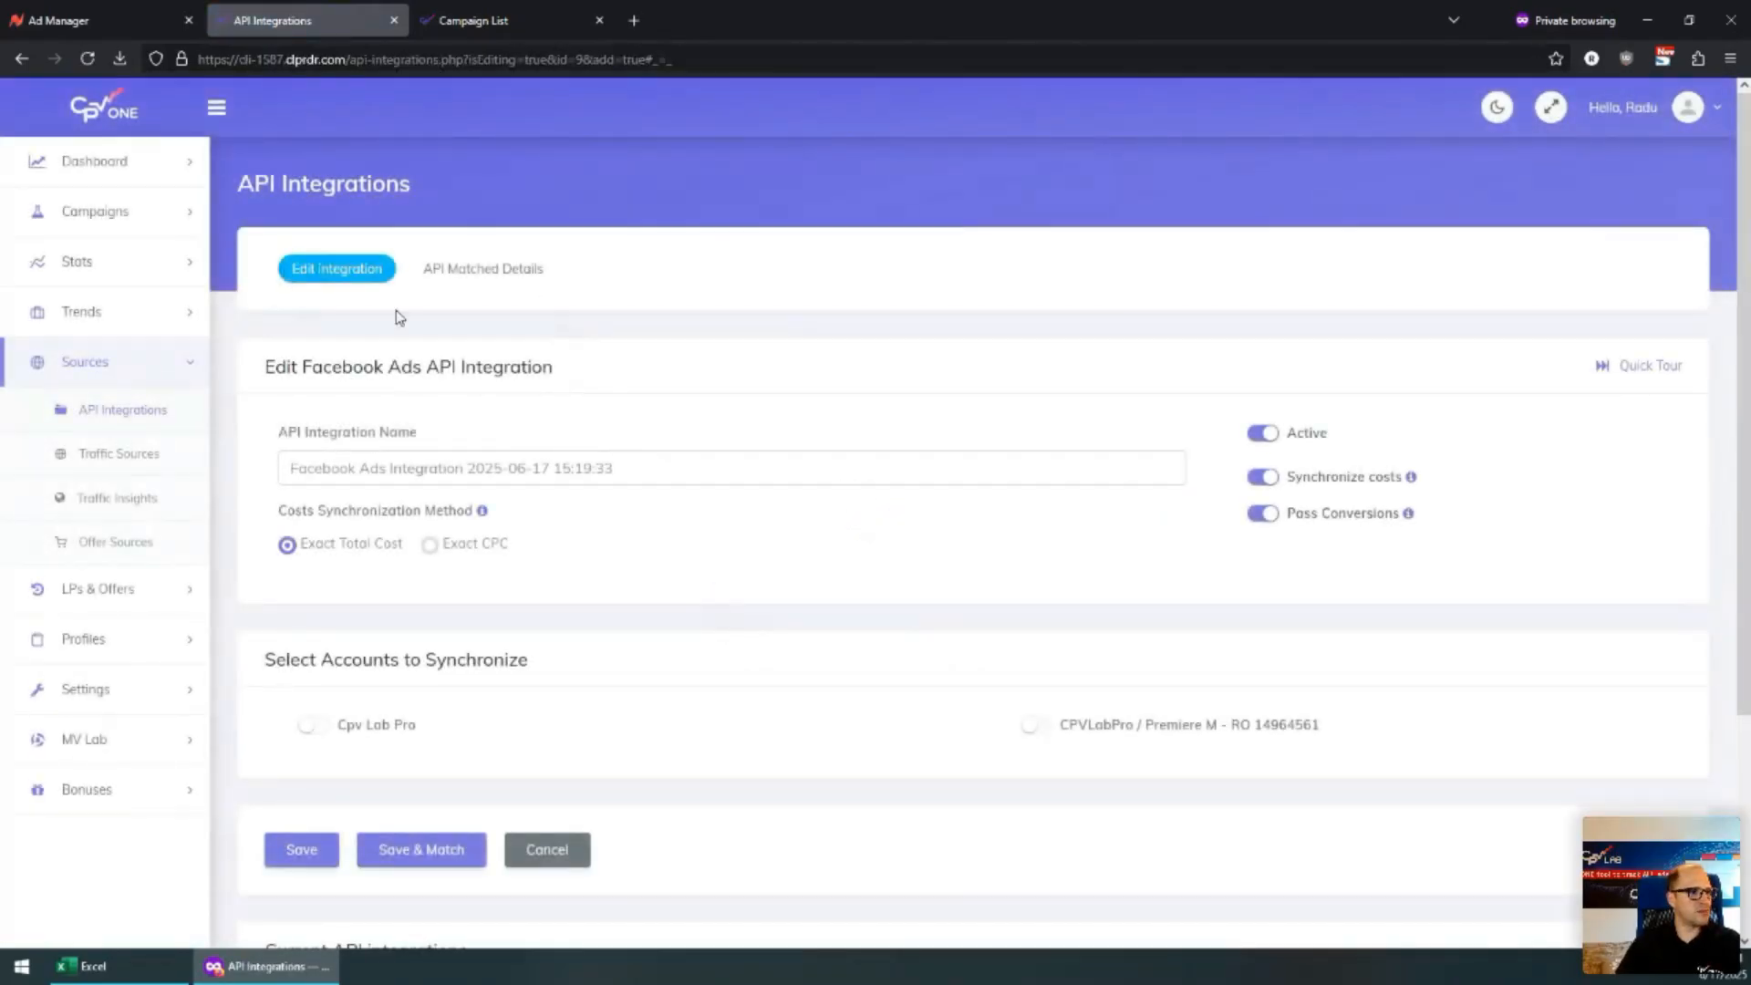
# Enable both listed ad accounts for synchronization, save the integration and proceed to campaign matching
pyautogui.click(314, 727)
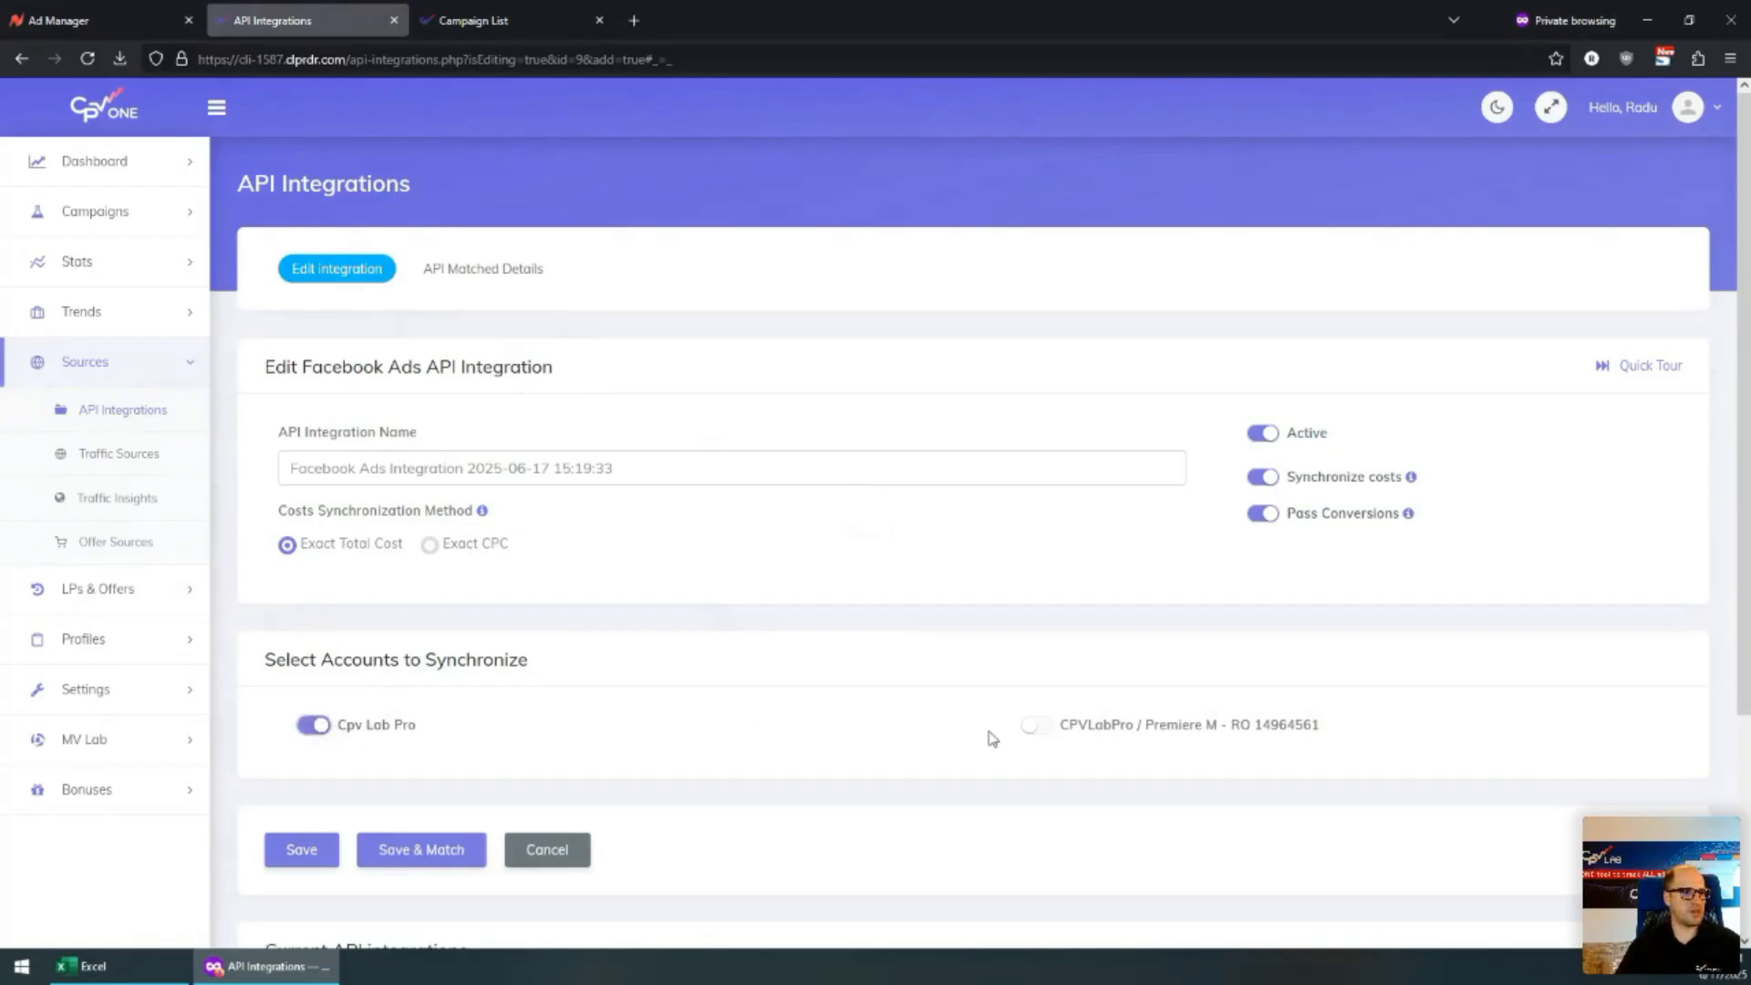
pyautogui.click(1040, 727)
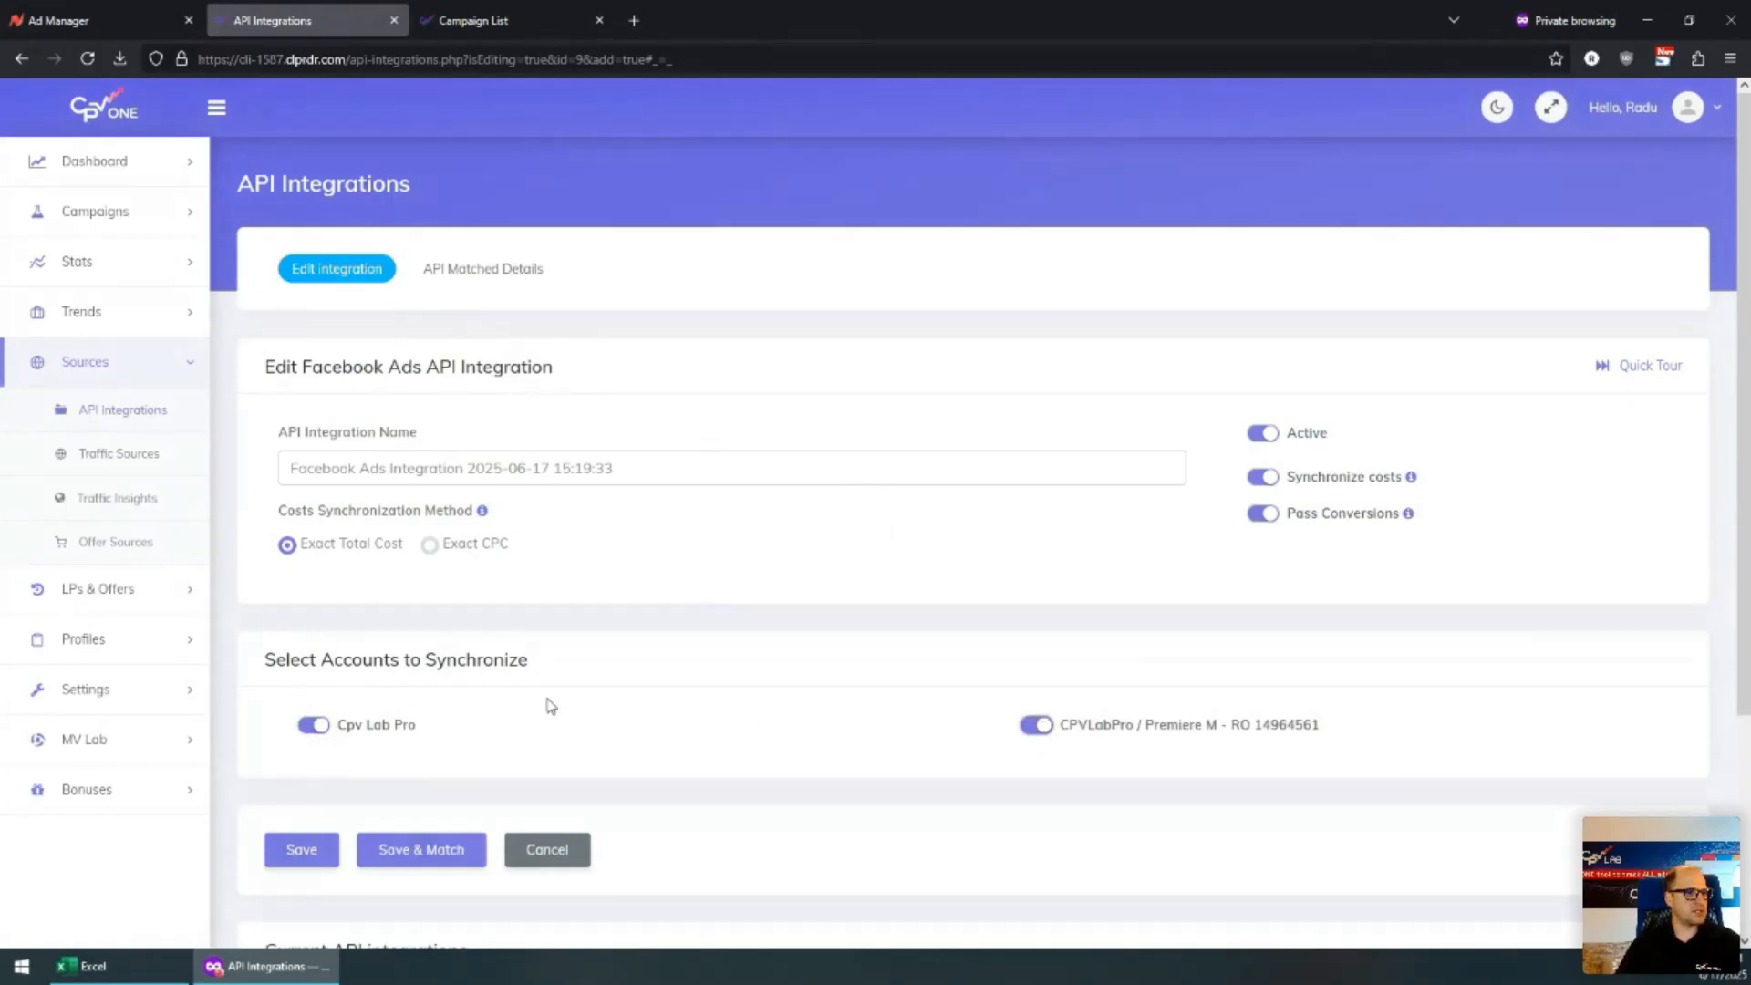
pyautogui.click(432, 851)
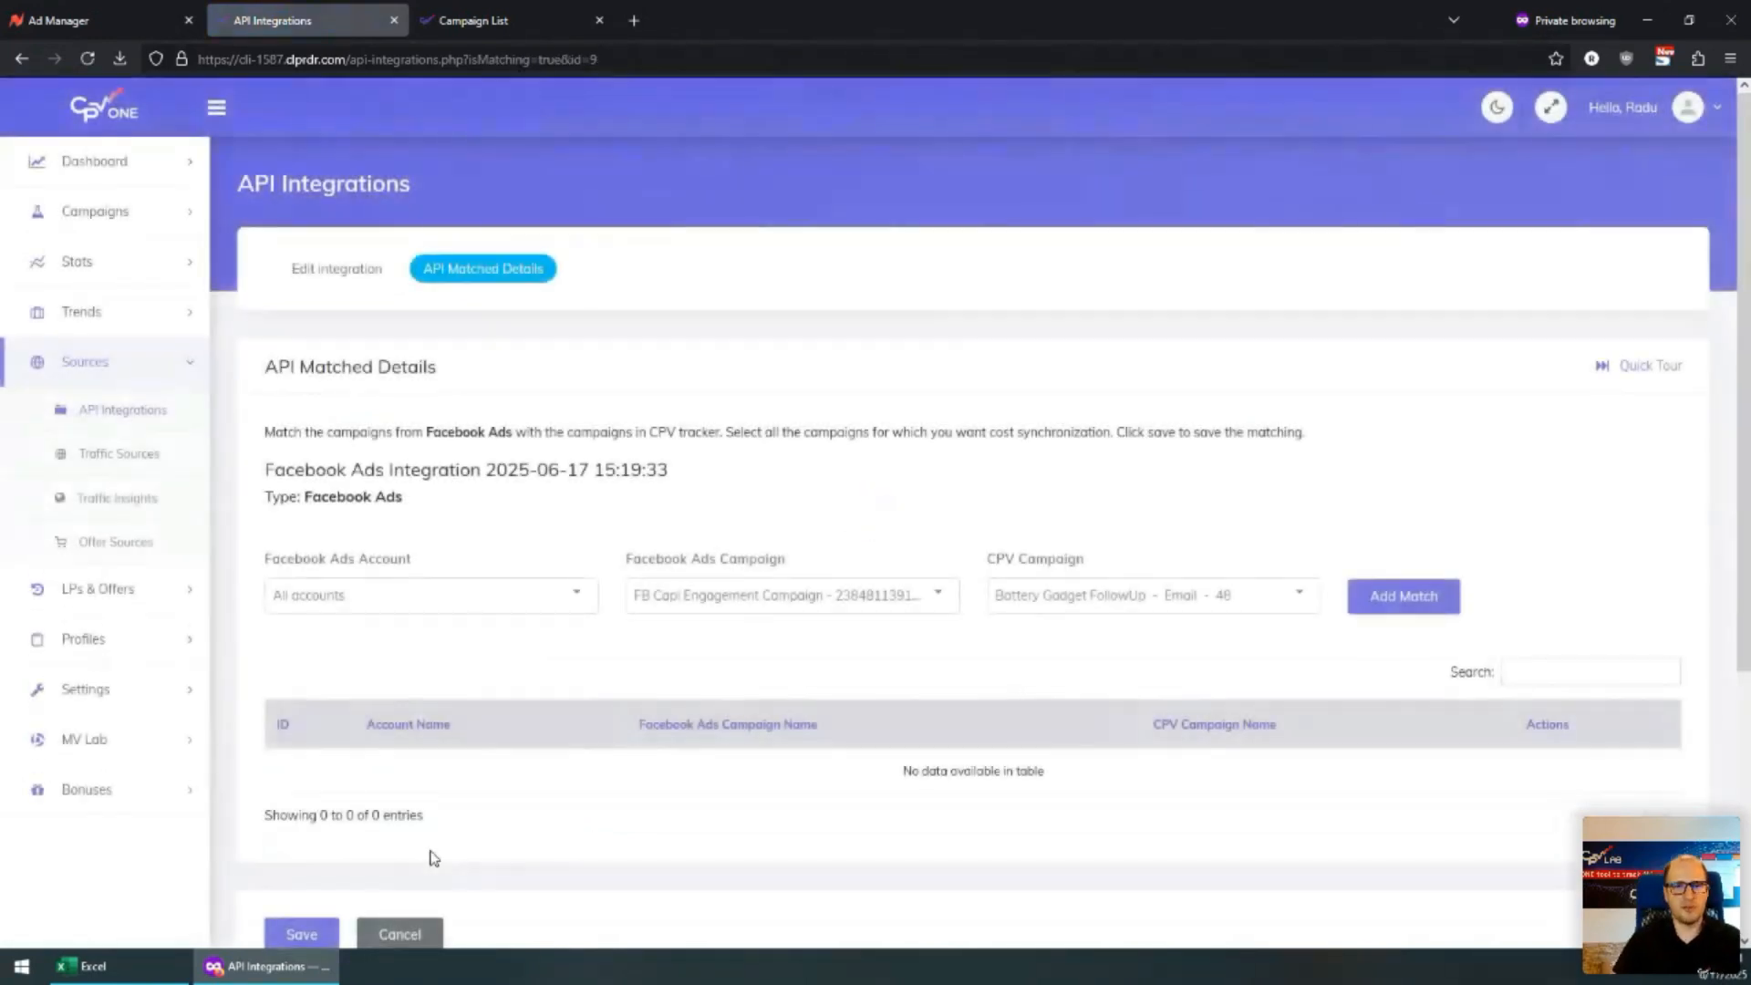
# Look through the Facebook Ads accounts, Facebook Ads campaigns and CPV campaigns available for matching
pyautogui.click(499, 609)
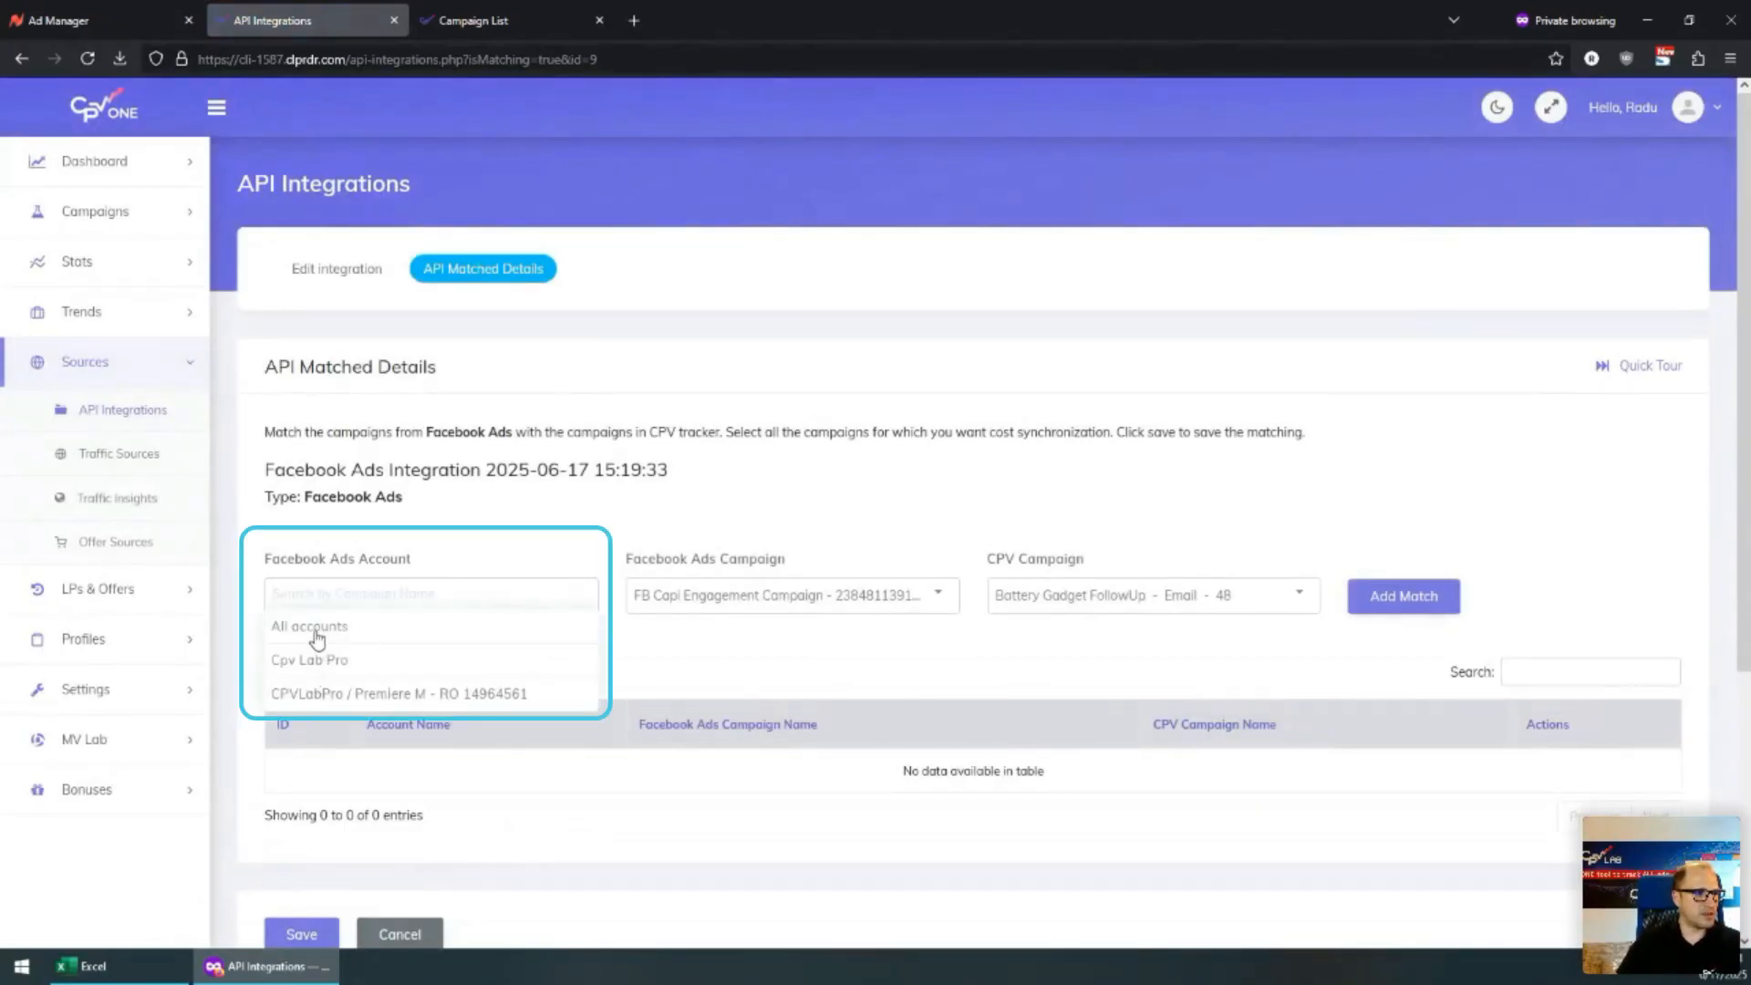
pyautogui.click(325, 722)
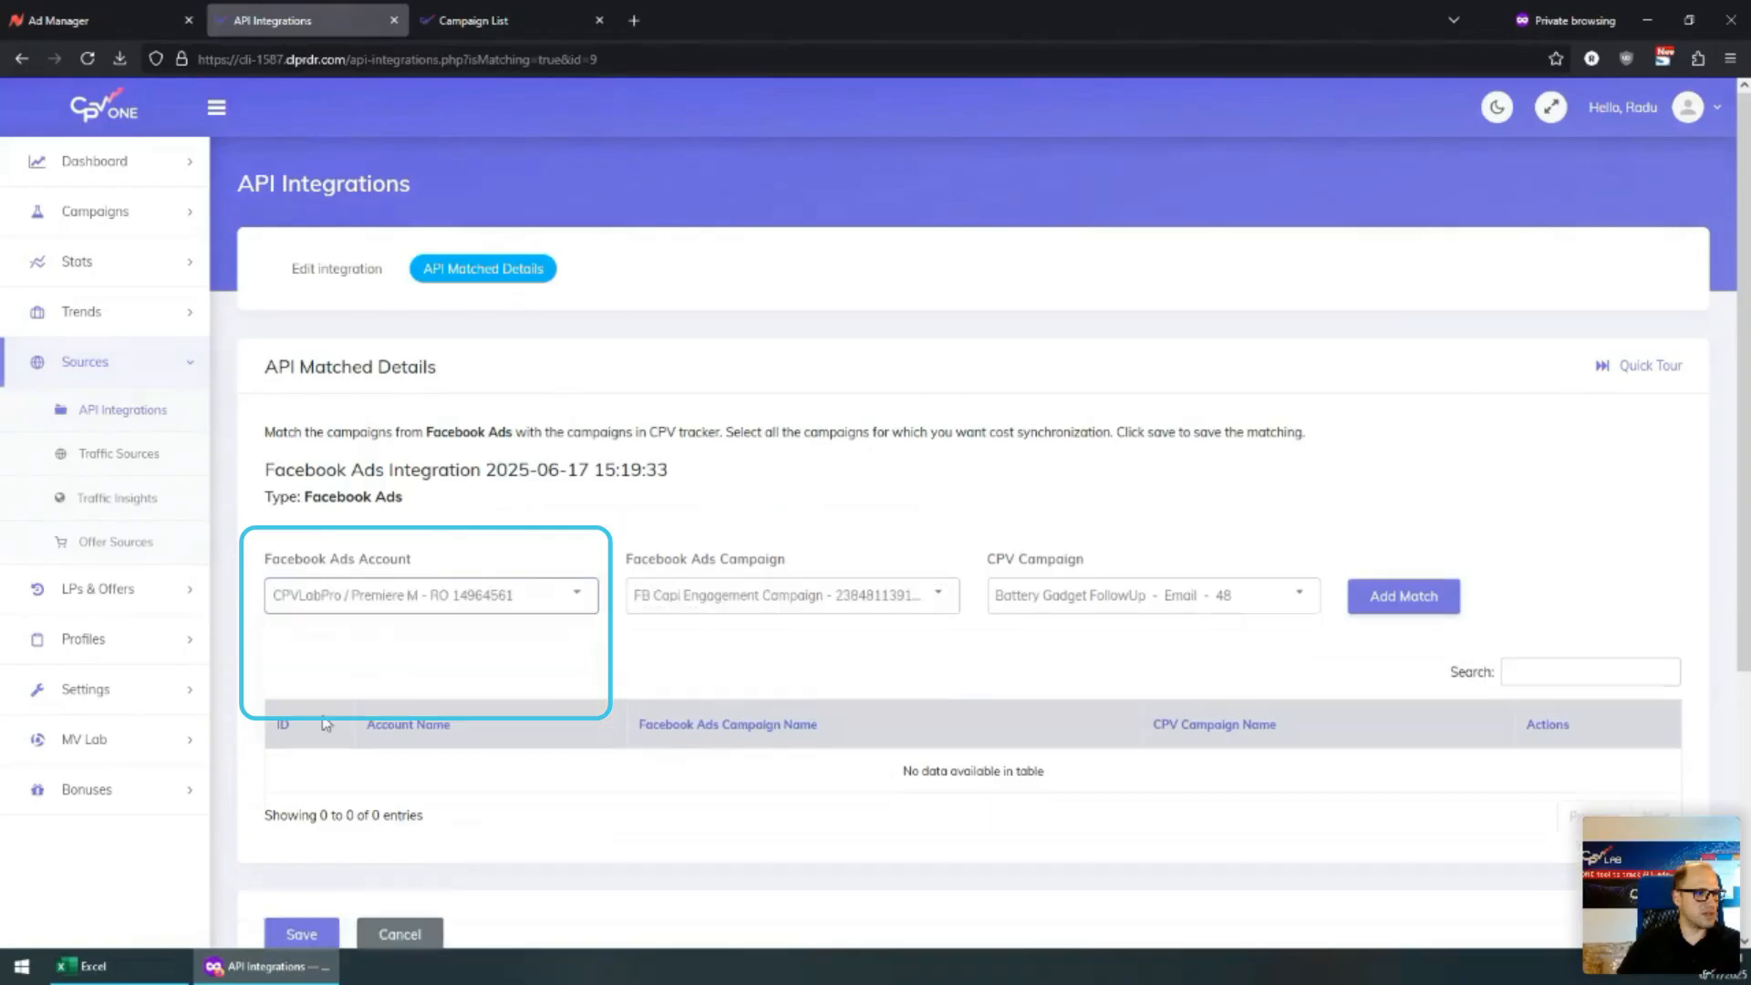
pyautogui.click(337, 604)
pyautogui.click(333, 630)
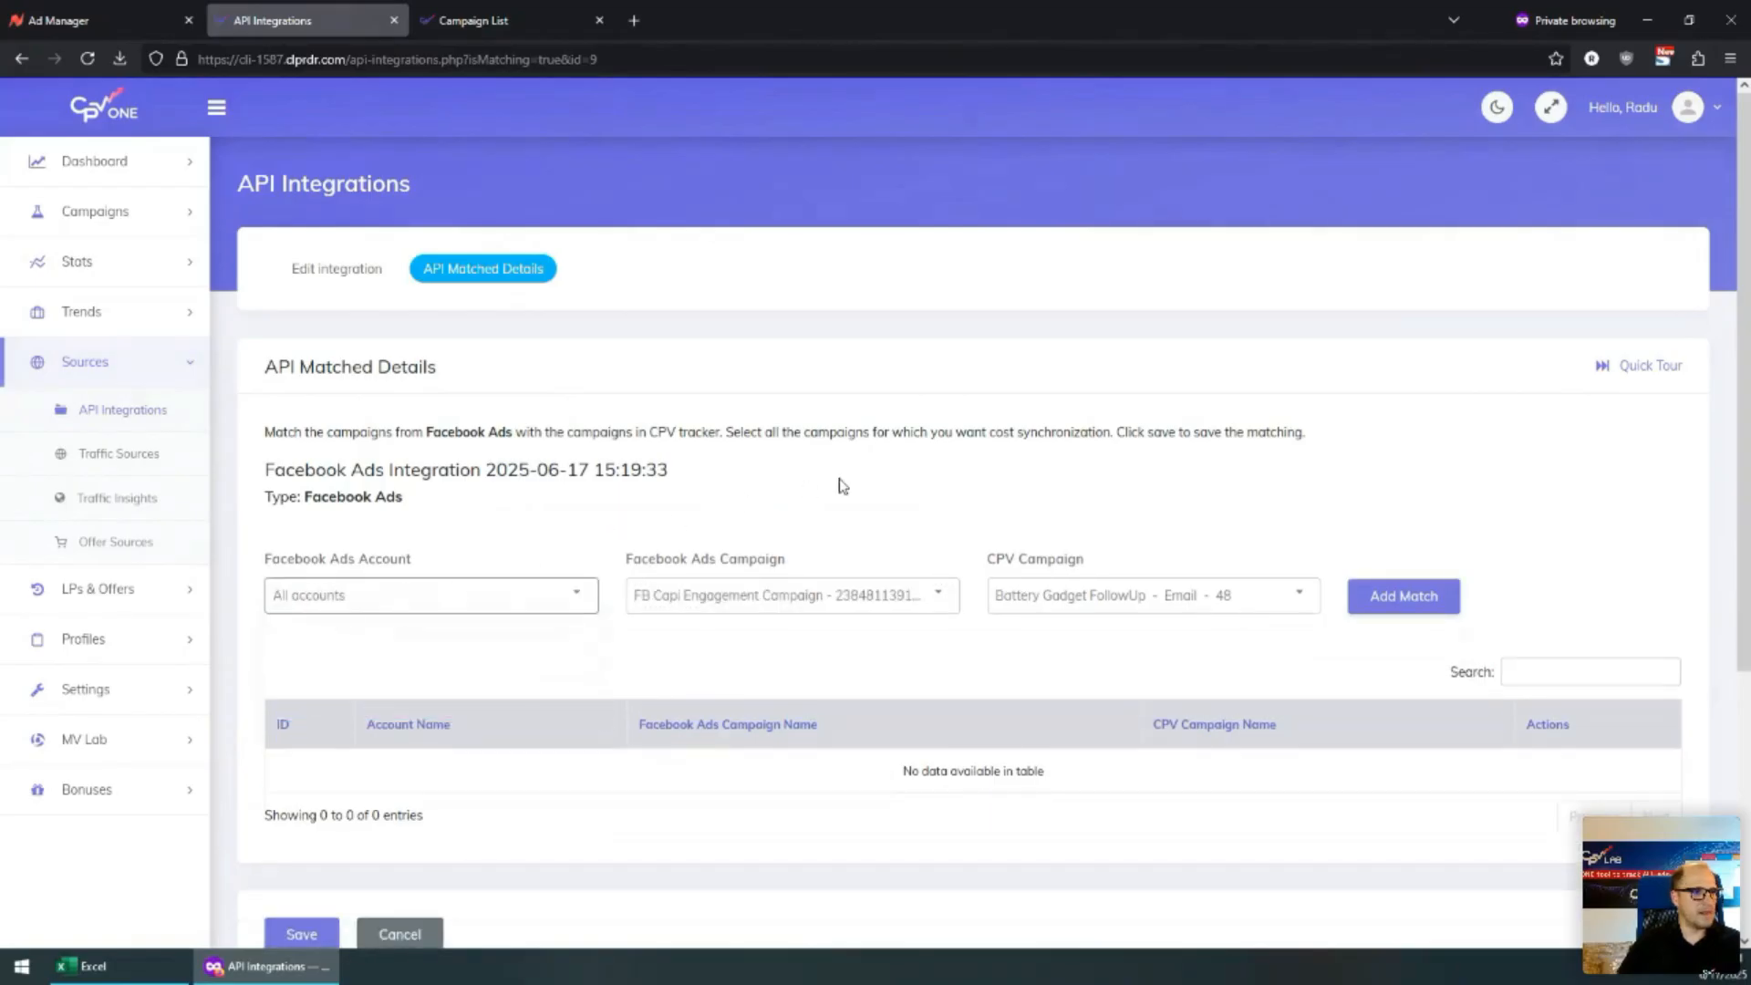
pyautogui.click(728, 604)
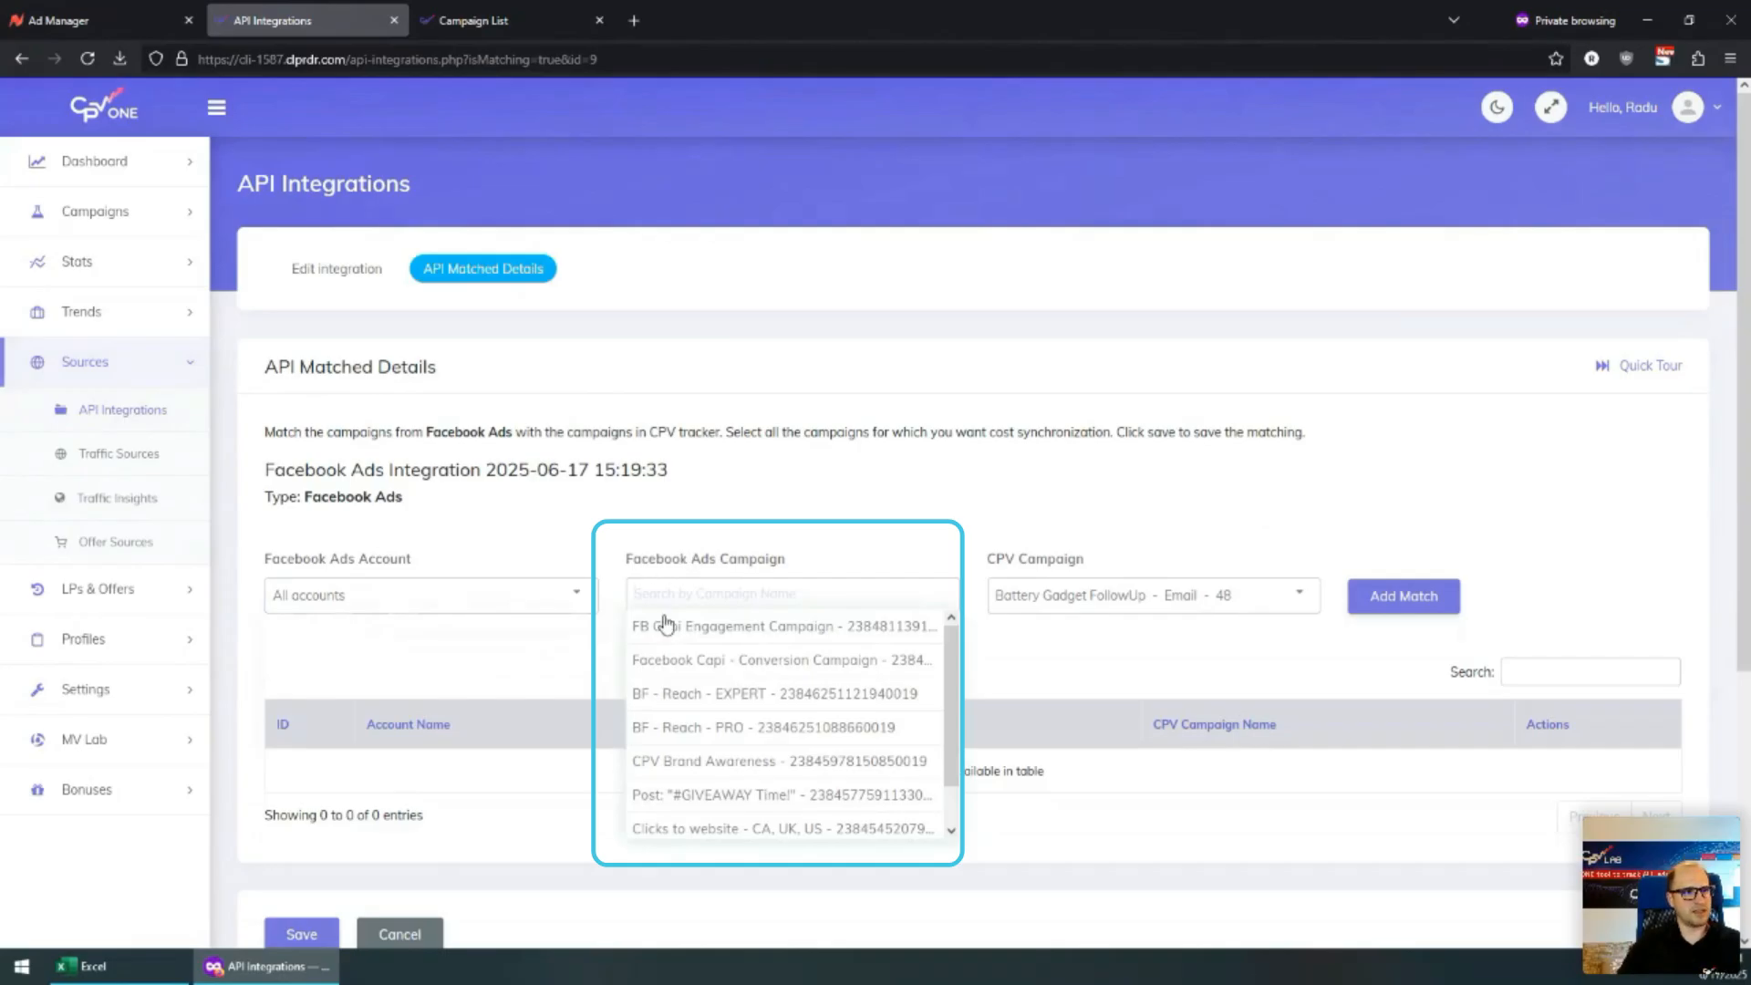
pyautogui.scroll(-1, 662, 686)
pyautogui.scroll(-2, 666, 683)
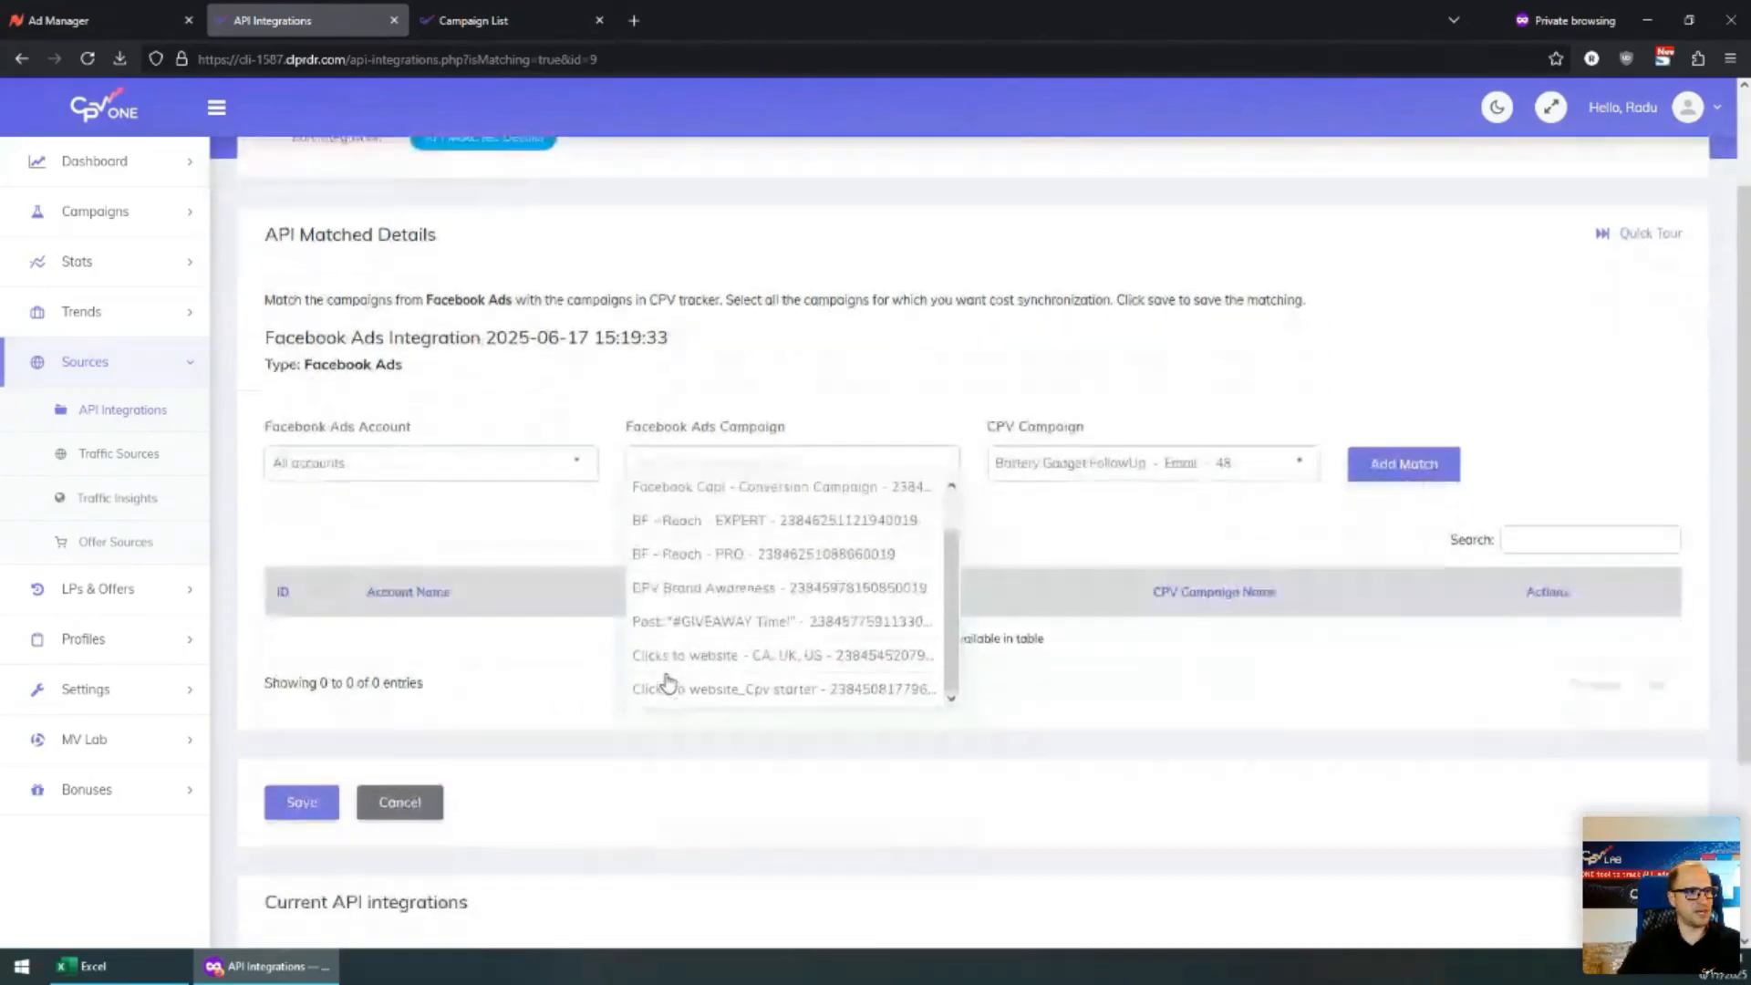
pyautogui.click(888, 374)
pyautogui.scroll(2, 887, 374)
pyautogui.click(1049, 594)
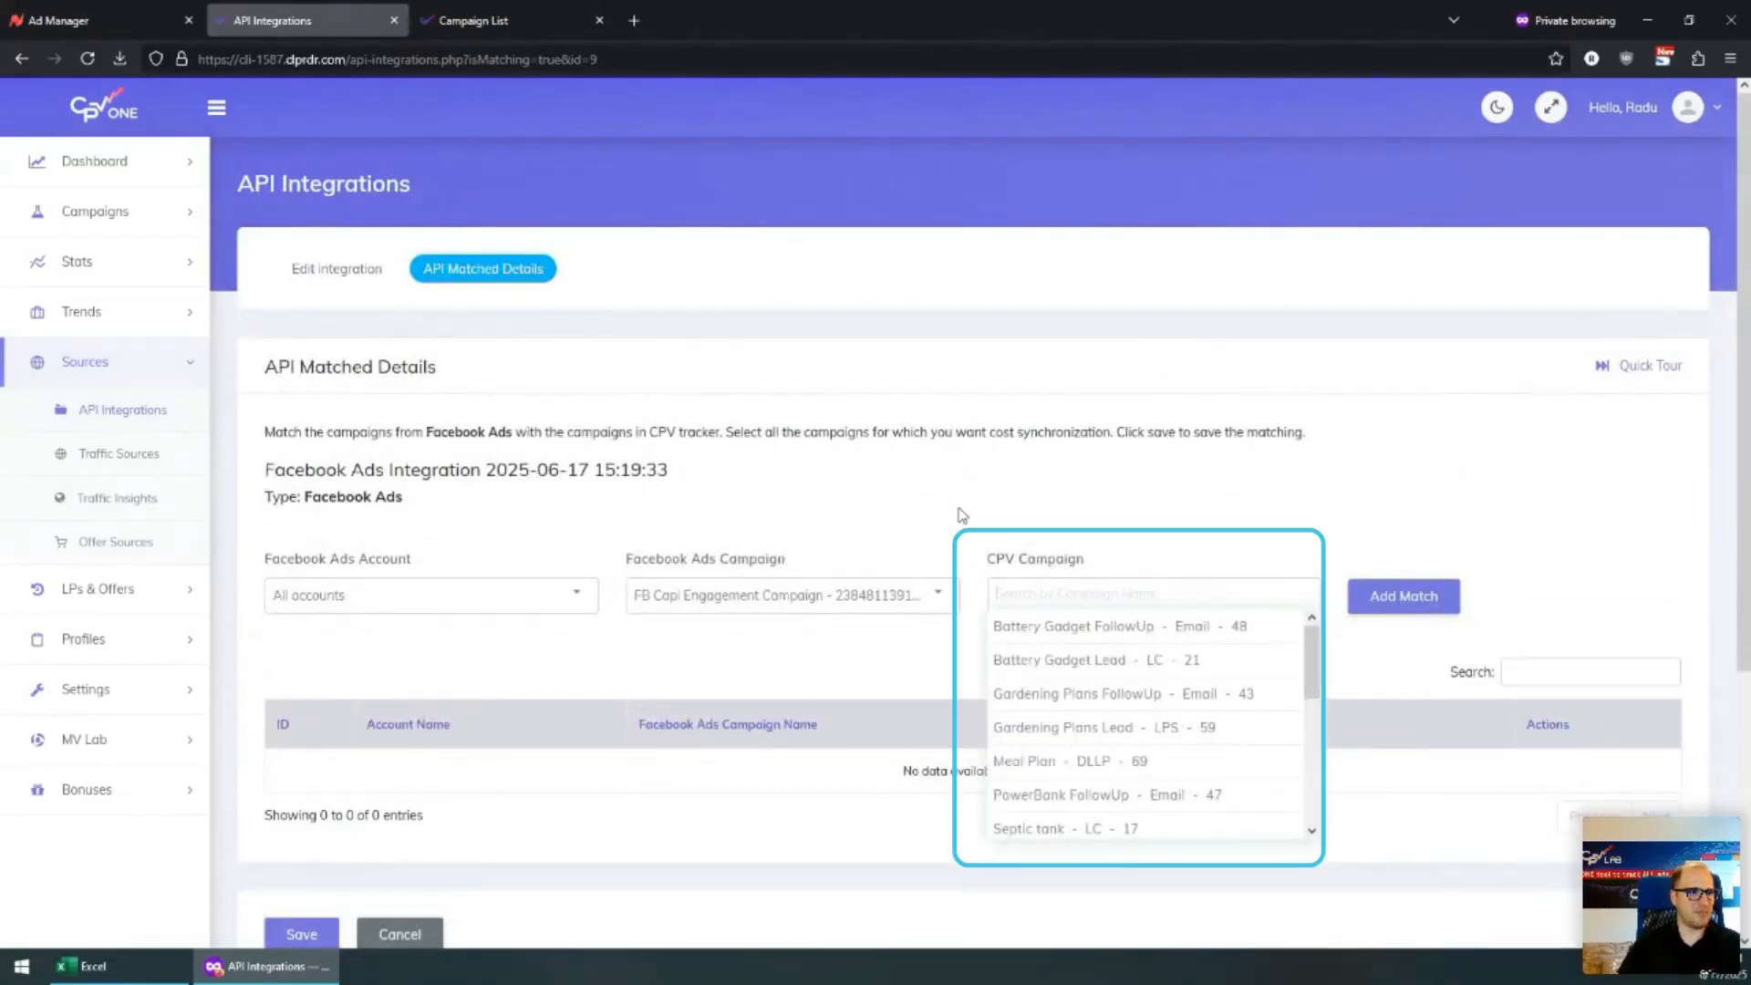
pyautogui.click(962, 513)
# Add a match between the Facebook campaign FB Capi Engagement Campaign and the CPV campaign Gardening Plans Lead - LPS - 59
pyautogui.click(874, 594)
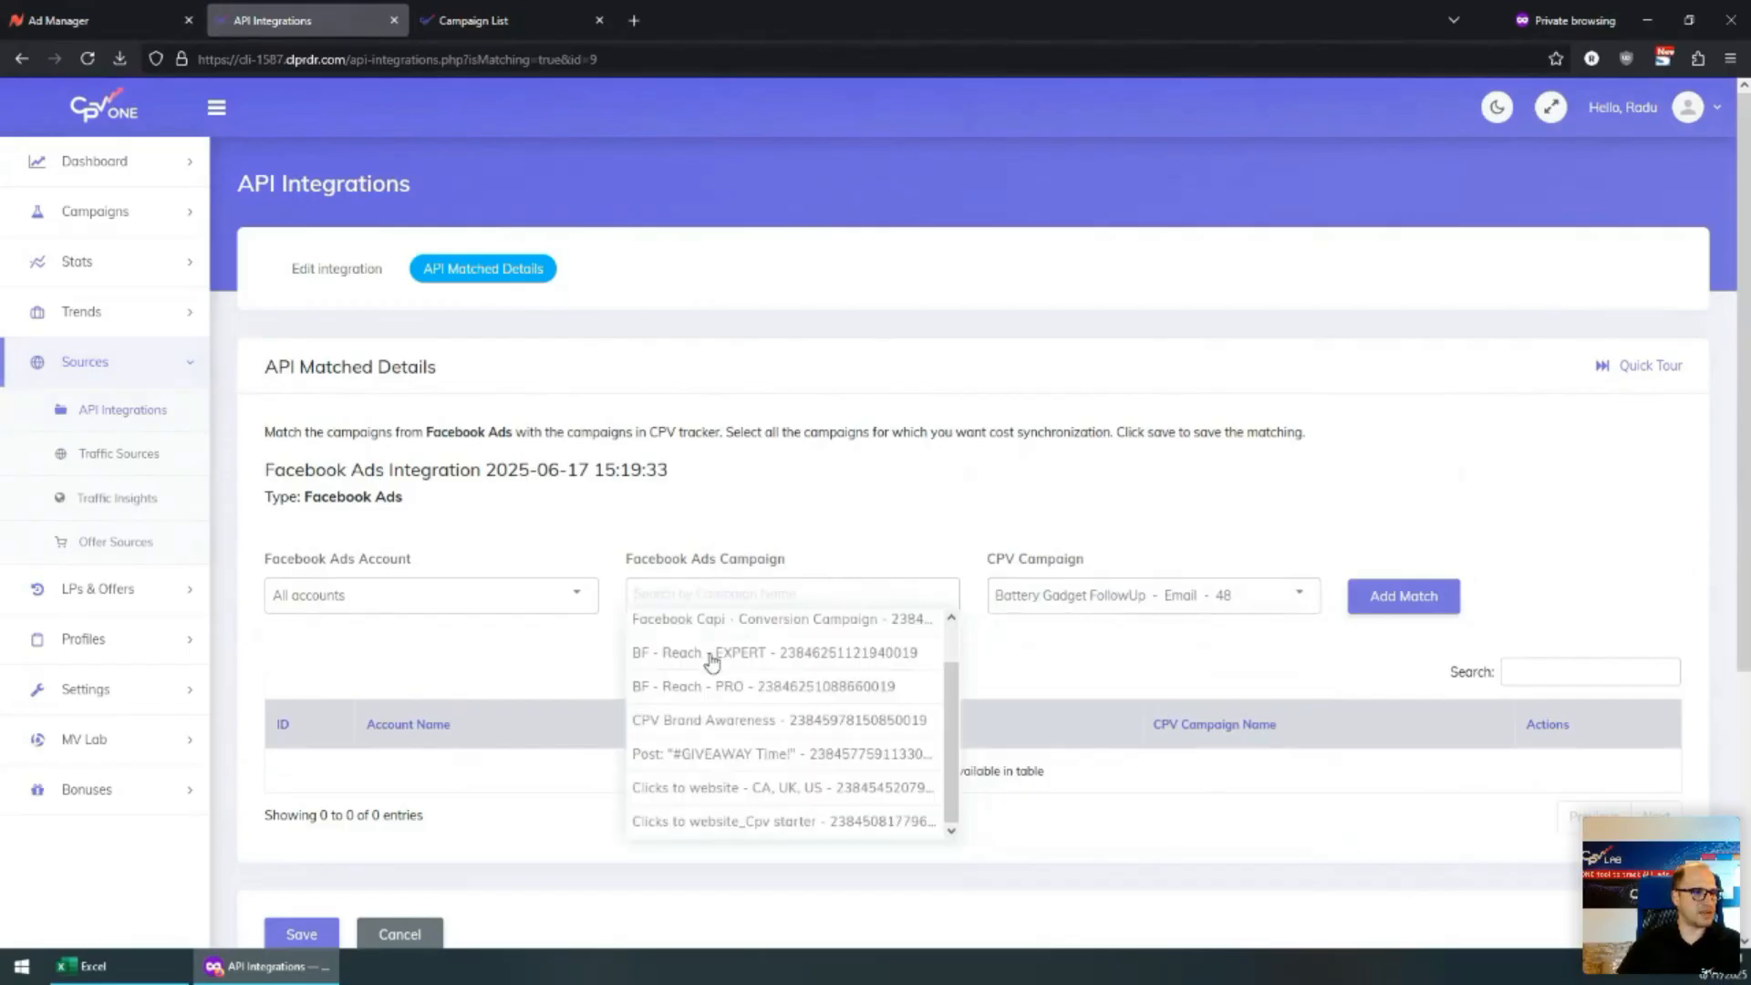
pyautogui.scroll(1, 675, 636)
pyautogui.click(697, 627)
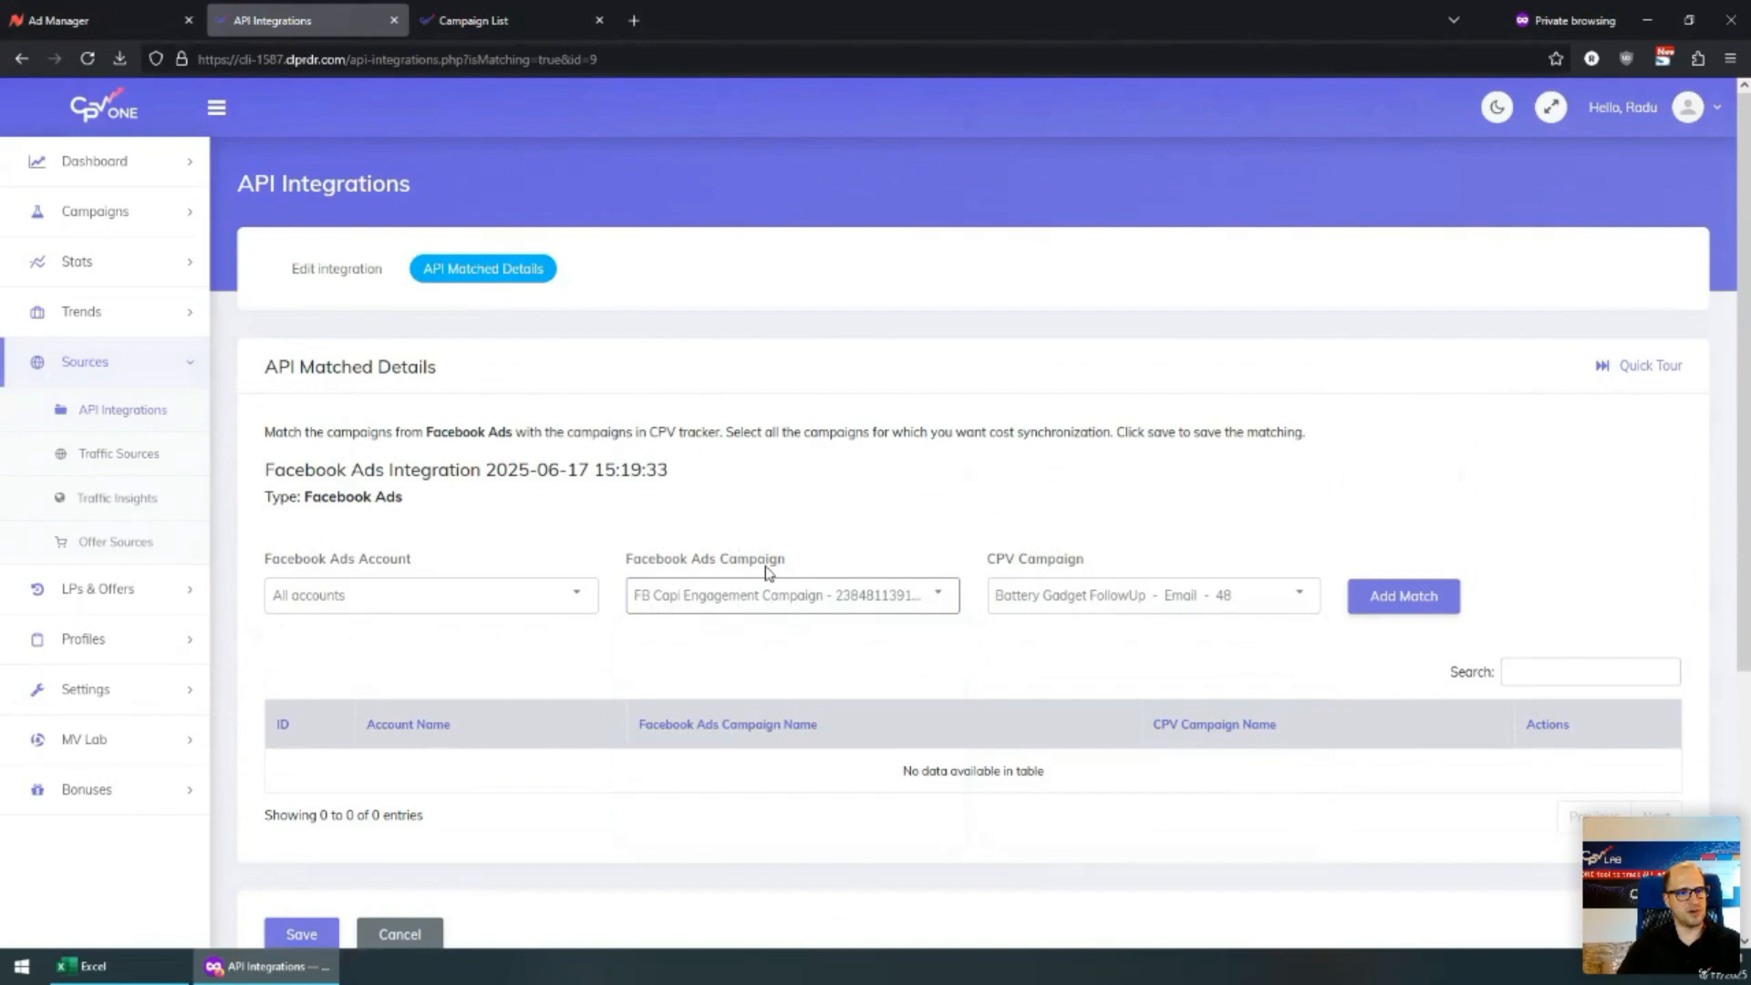
pyautogui.click(1210, 586)
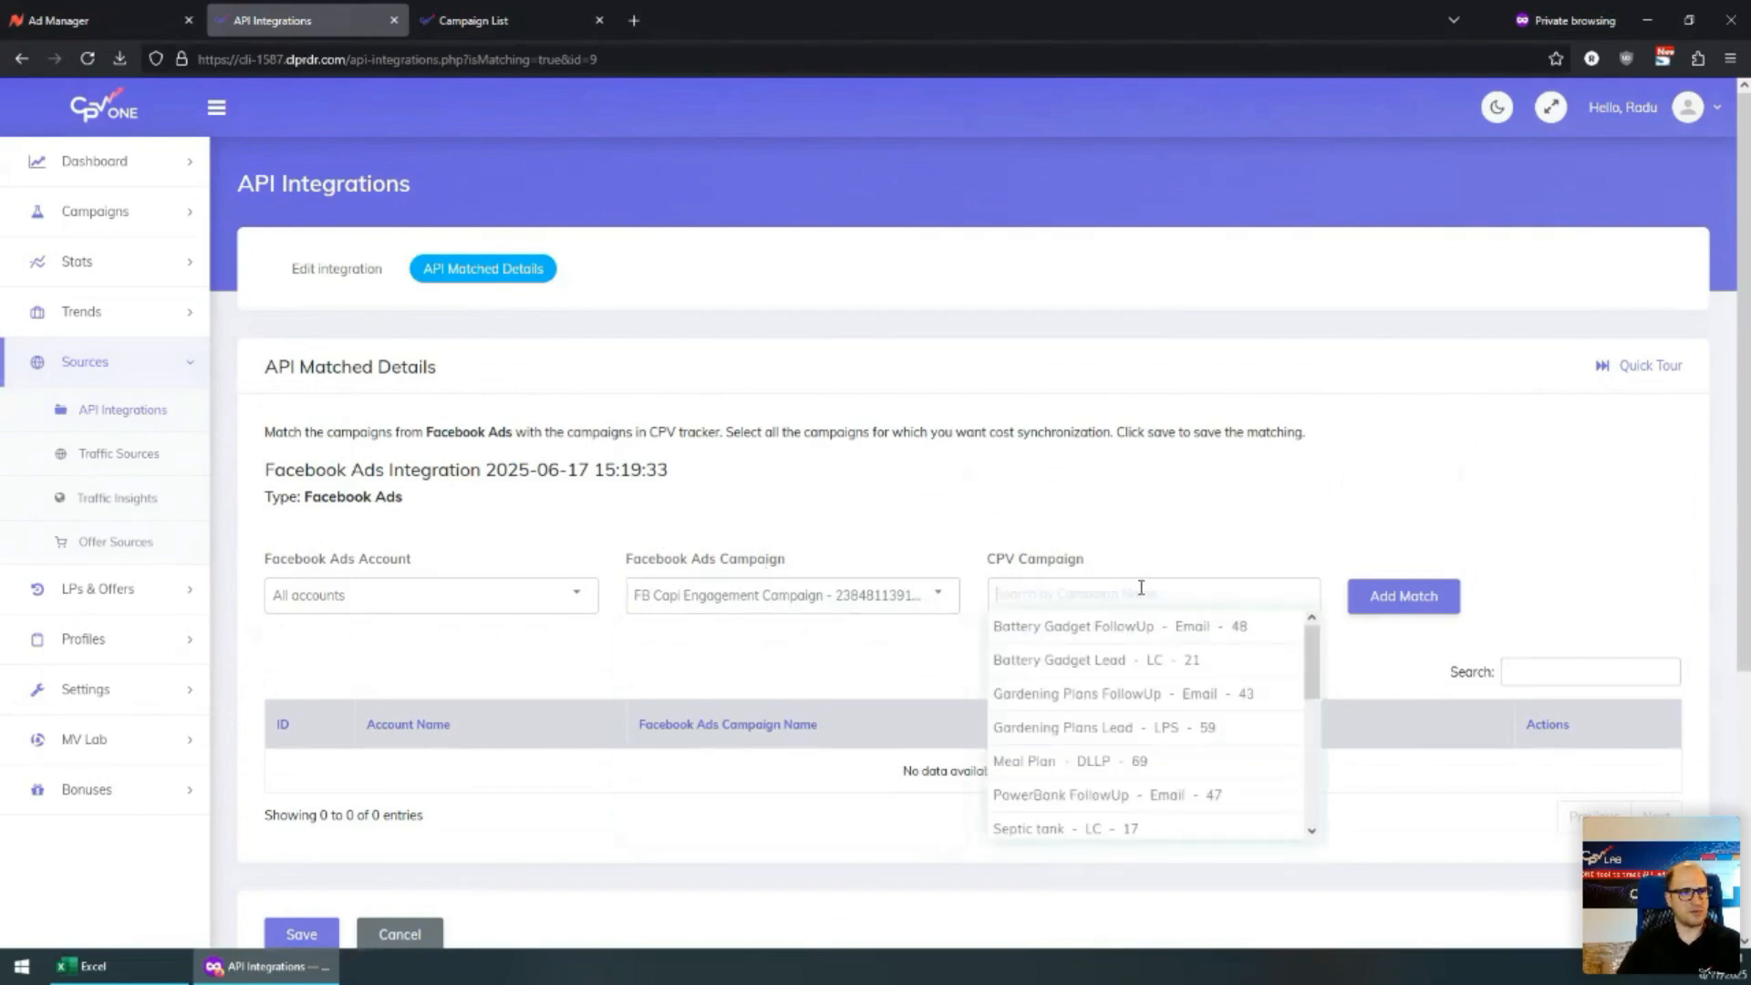
pyautogui.scroll(-1, 1141, 588)
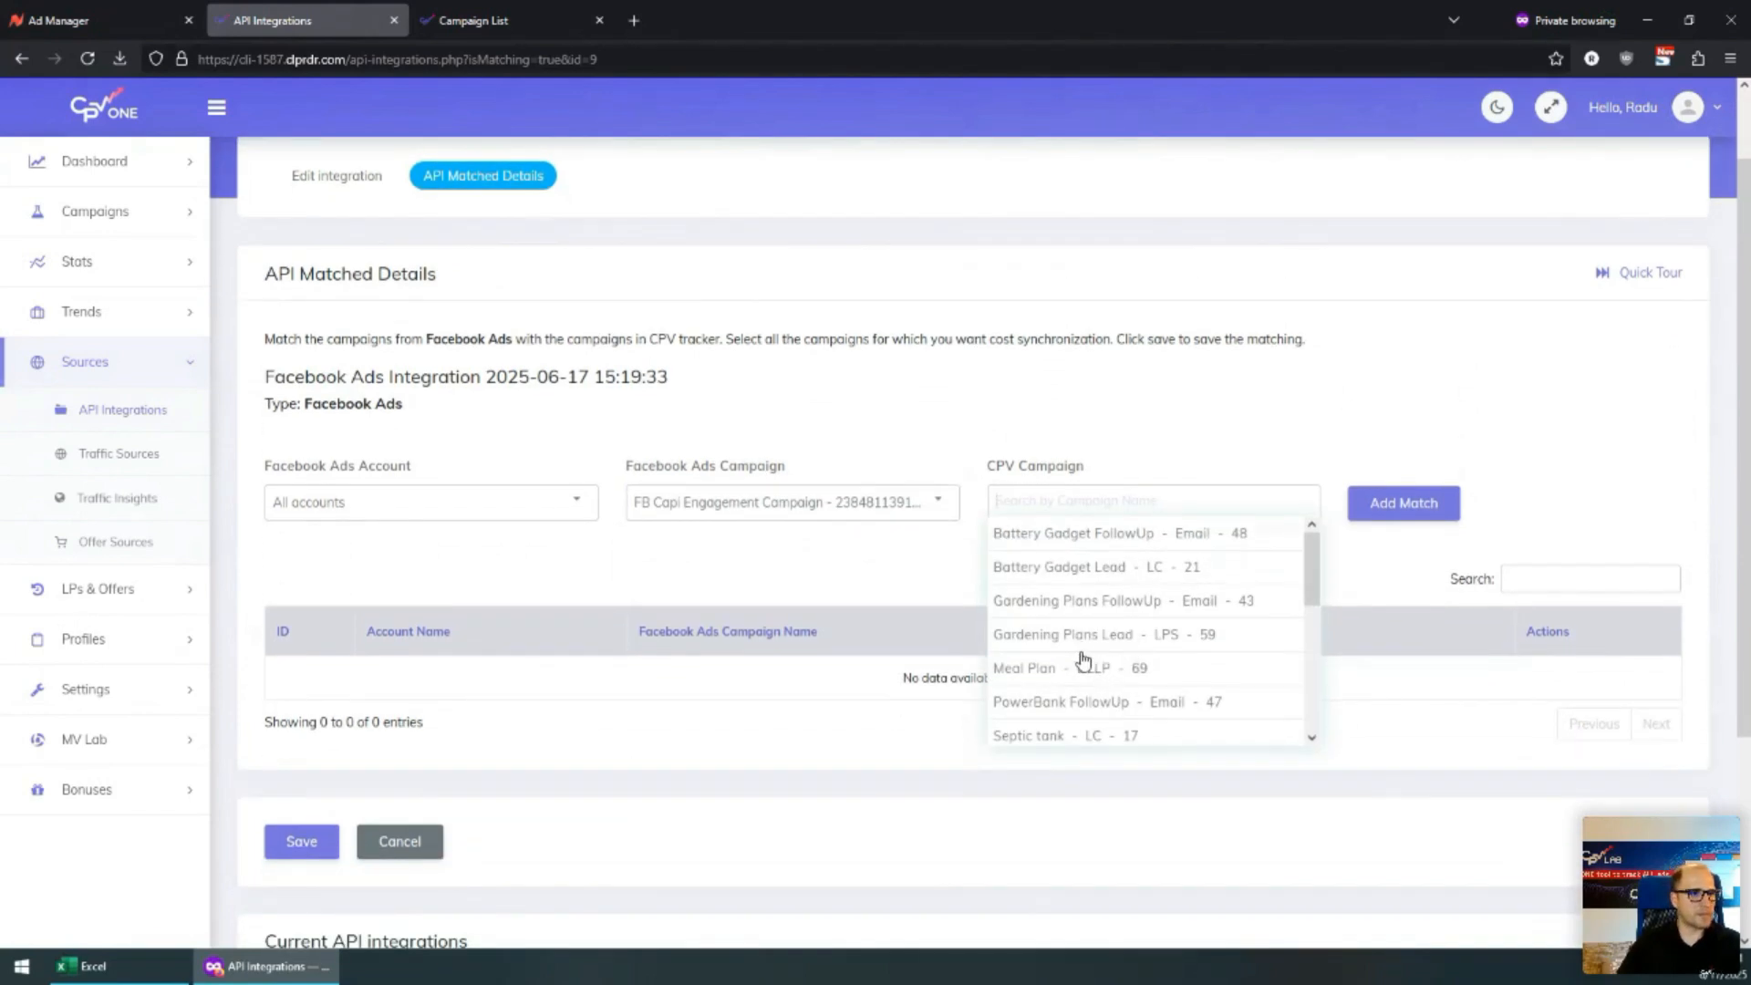
pyautogui.click(1191, 636)
pyautogui.scroll(1, 893, 583)
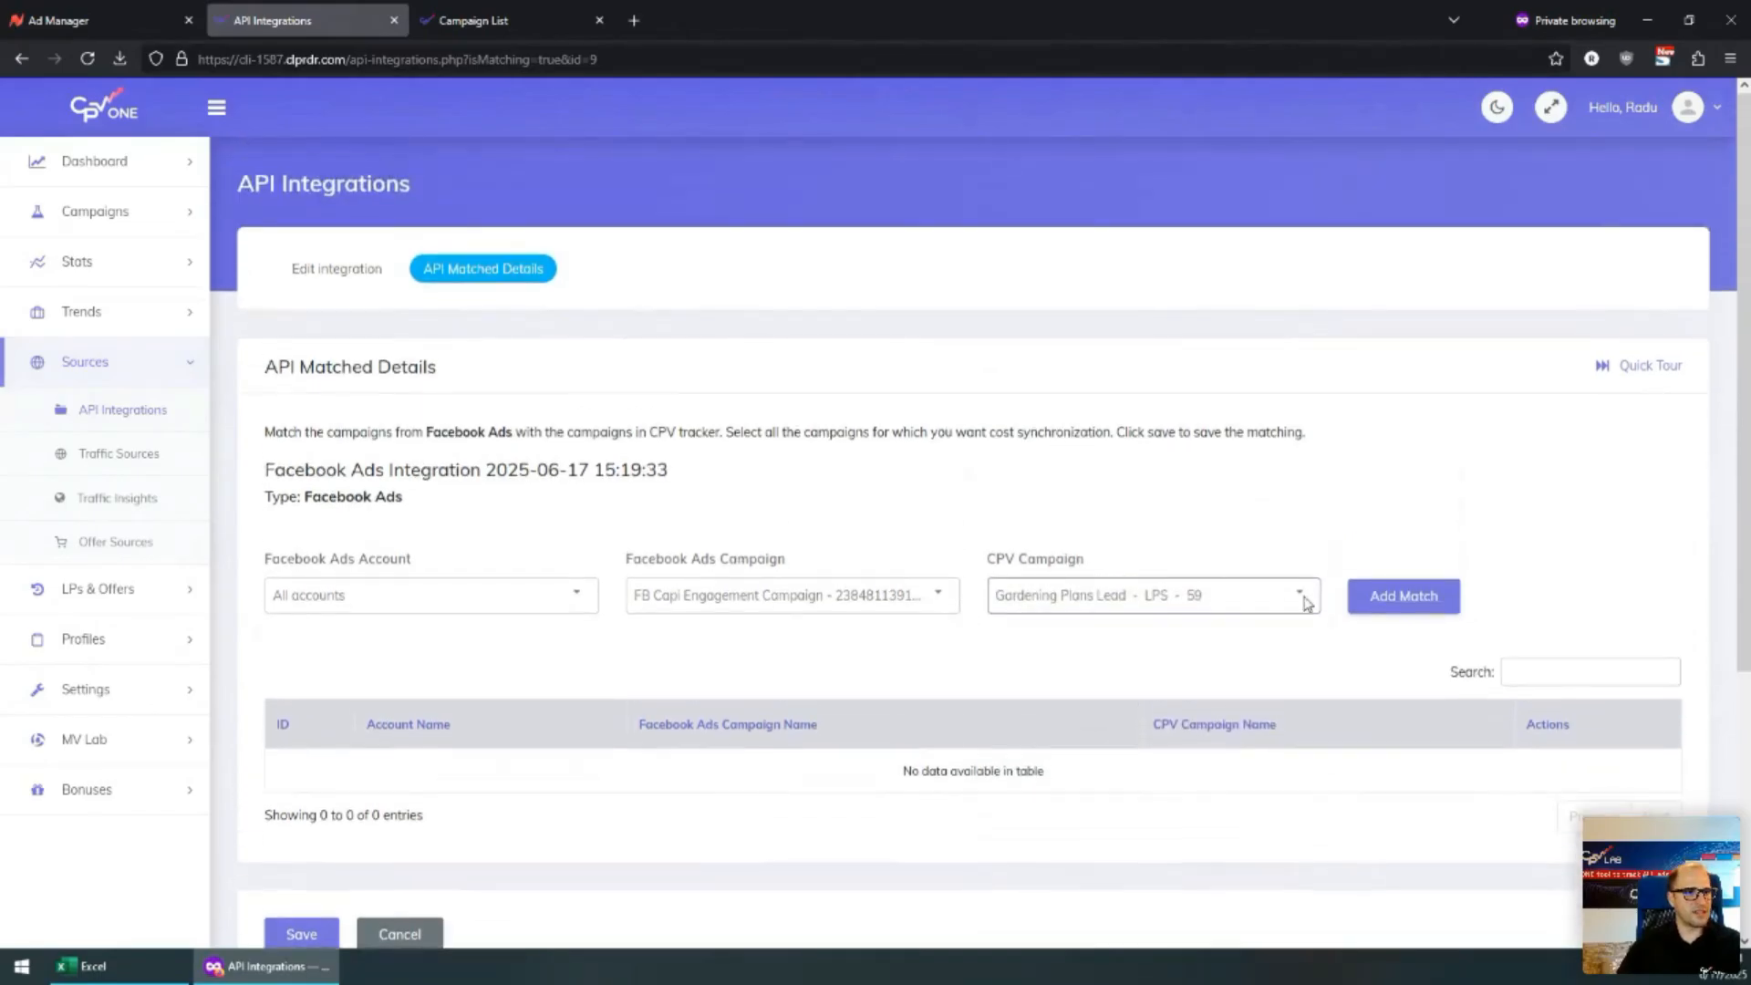
pyautogui.click(1414, 606)
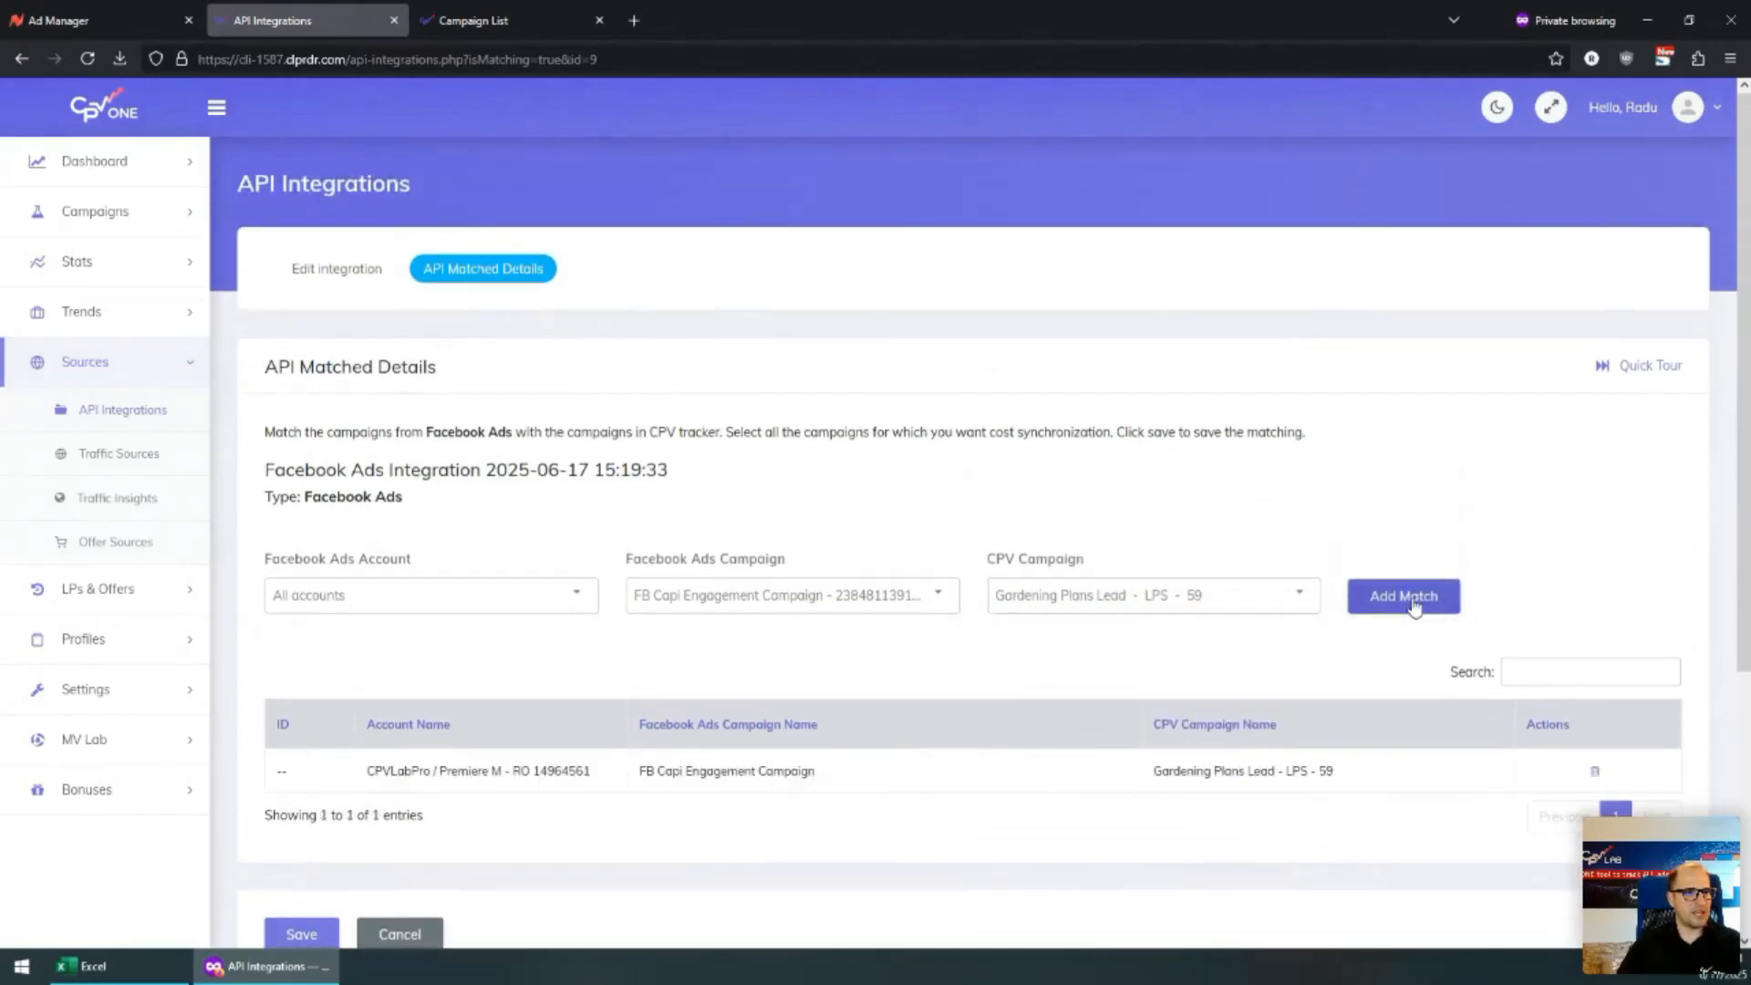
# Add a match between the Facebook Capi - Conversion Campaign and the CPV campaign Septic tank - LC - 17
pyautogui.click(702, 600)
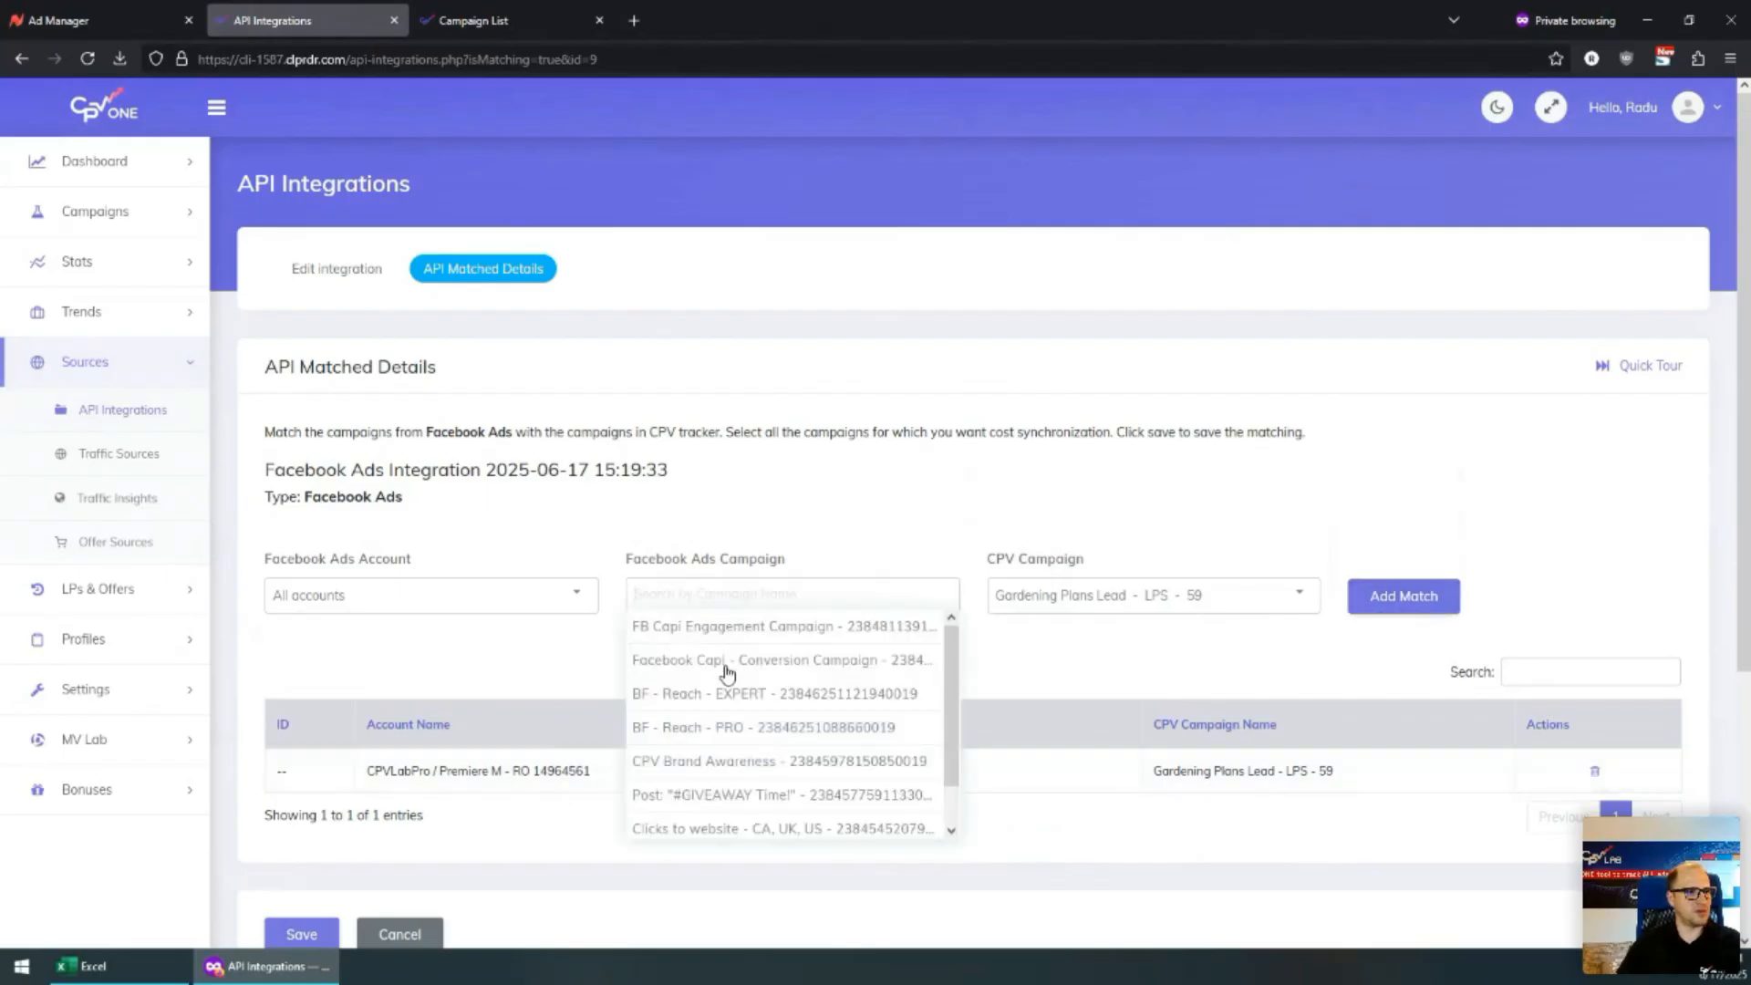
pyautogui.click(756, 667)
pyautogui.click(1111, 597)
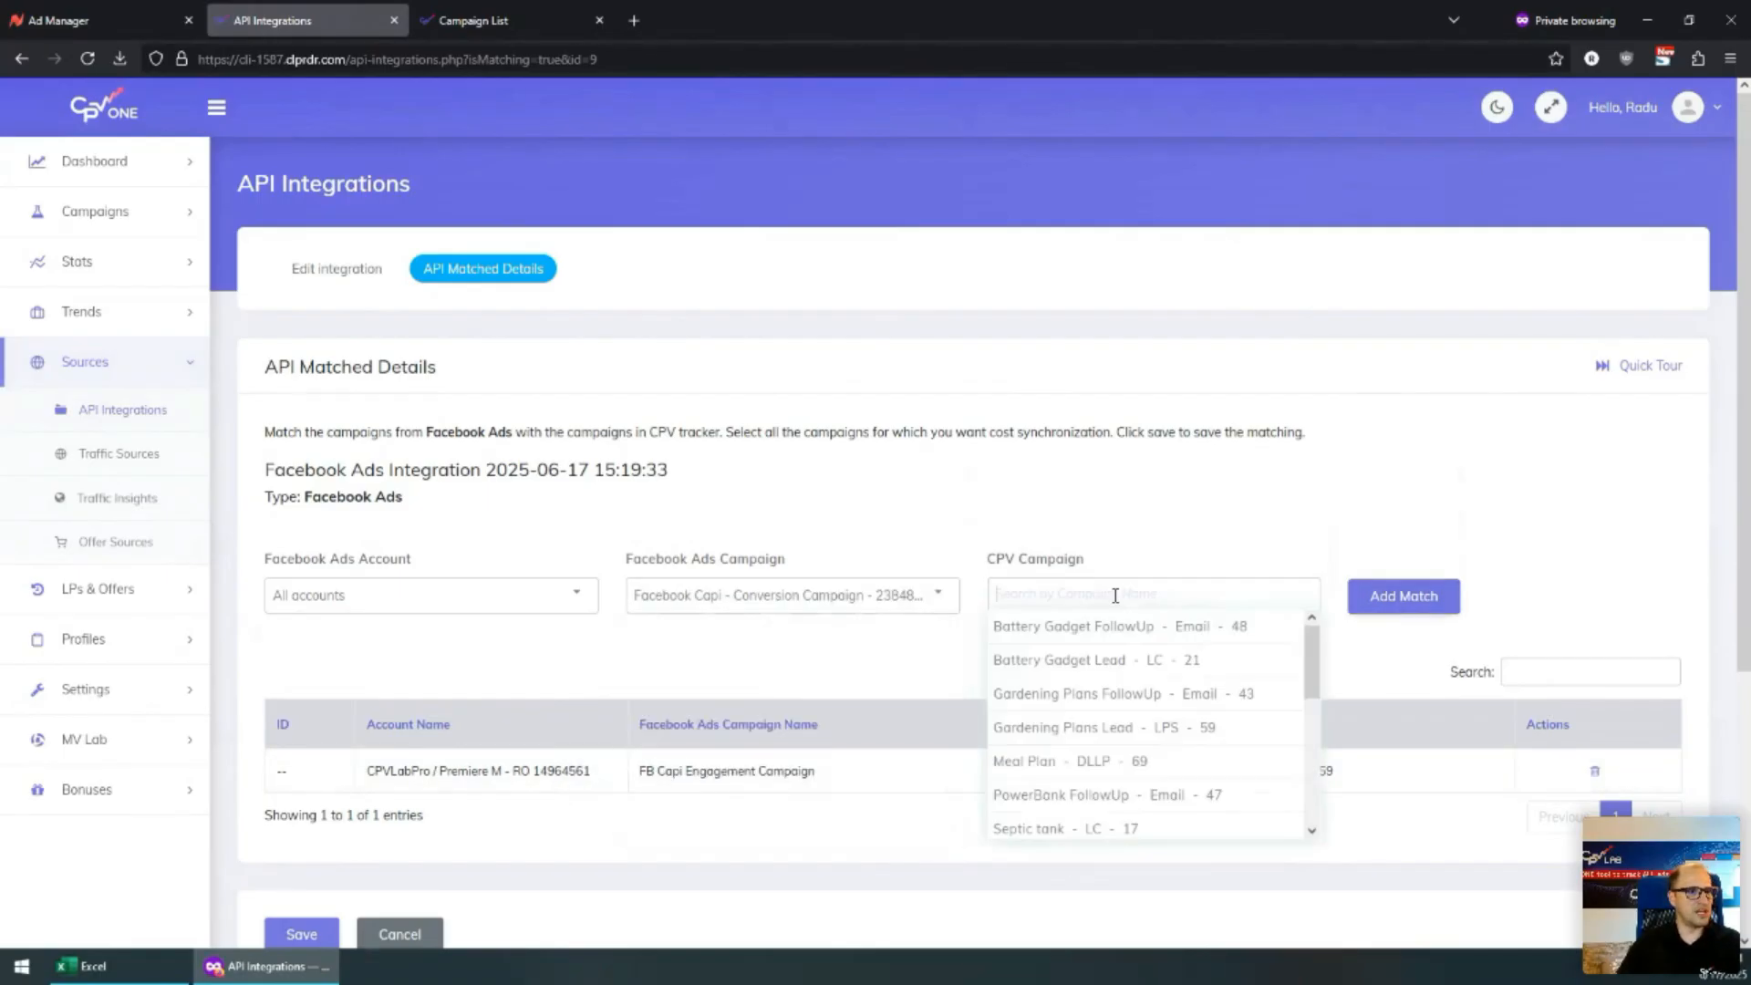
pyautogui.click(1076, 830)
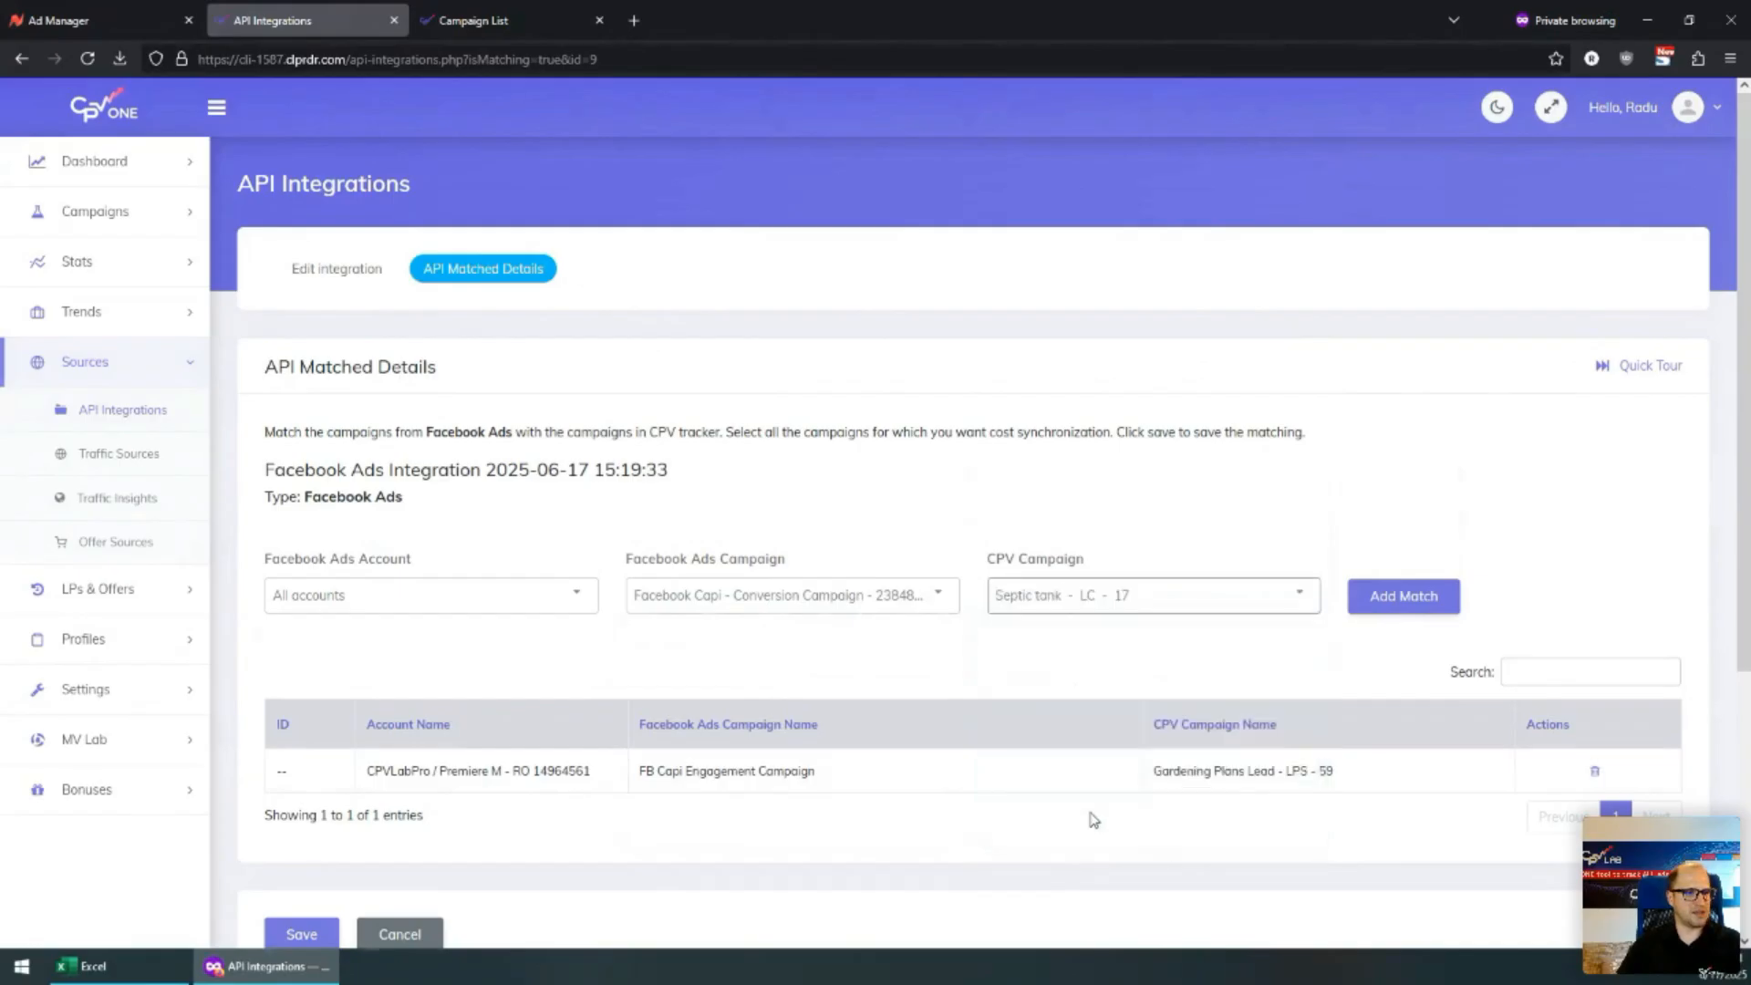
pyautogui.click(1396, 605)
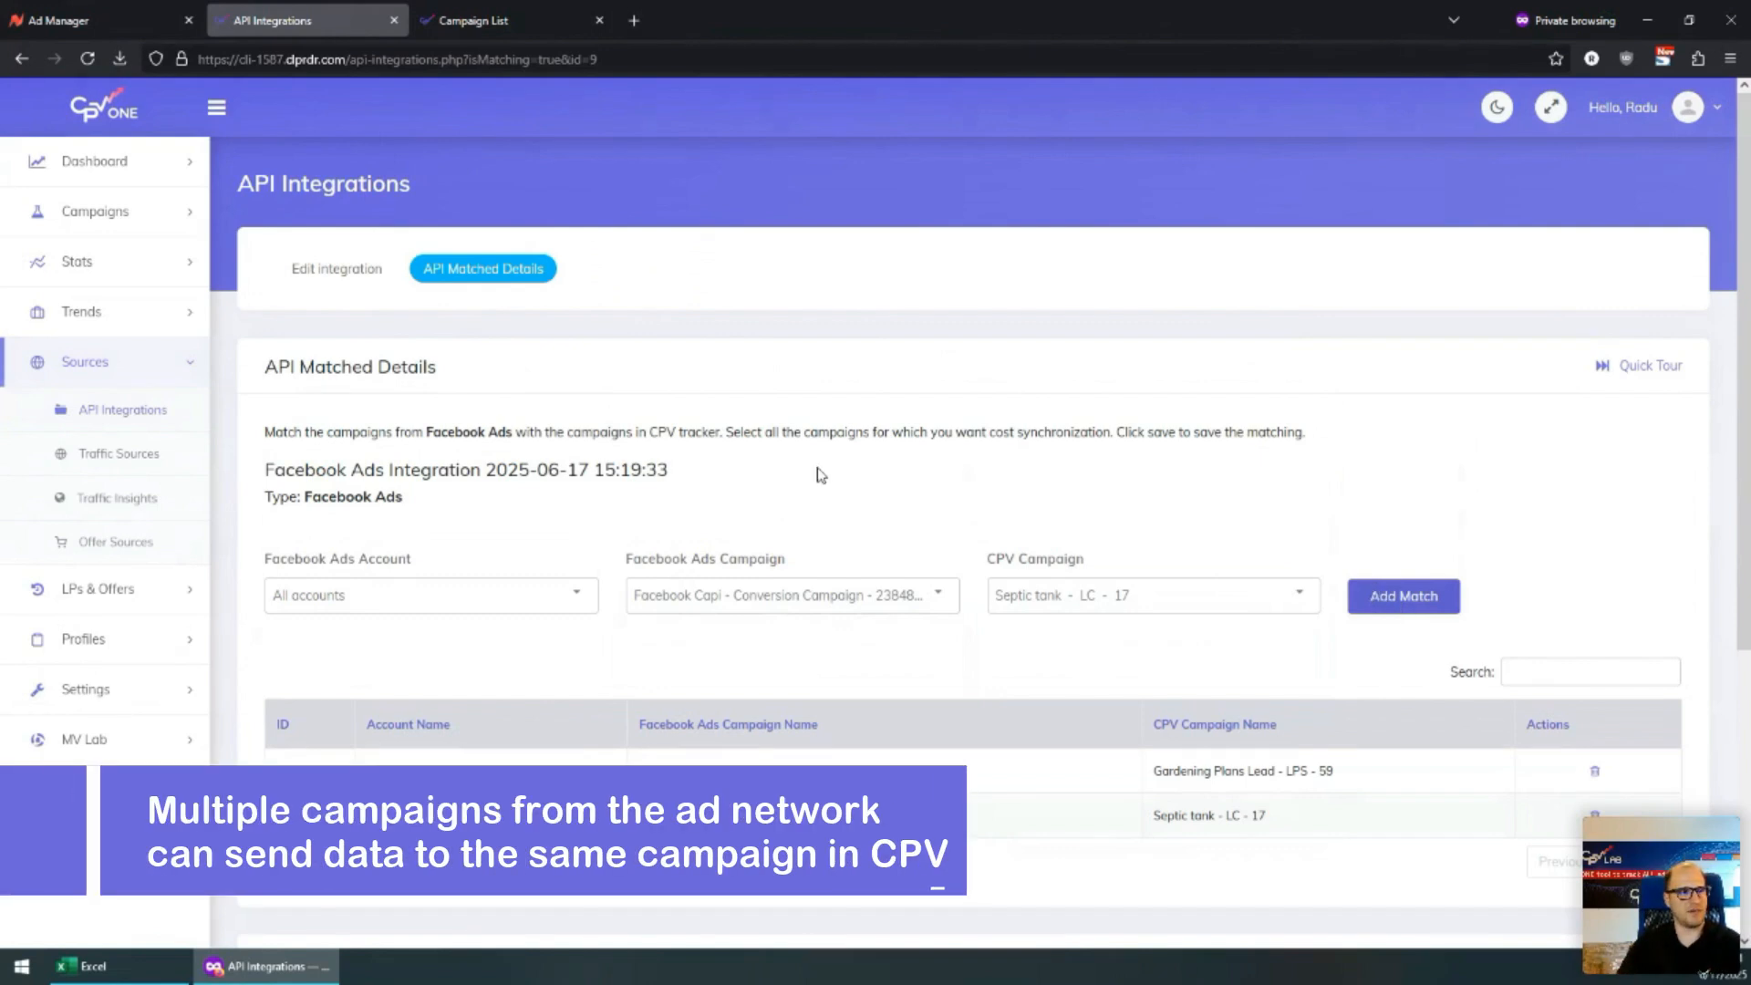
# Add a match between the Facebook campaign Clicks to website - CA, UK, US and the CPV campaign Gardening Plans Lead - LPS - 59
pyautogui.click(725, 594)
pyautogui.scroll(-1, 737, 710)
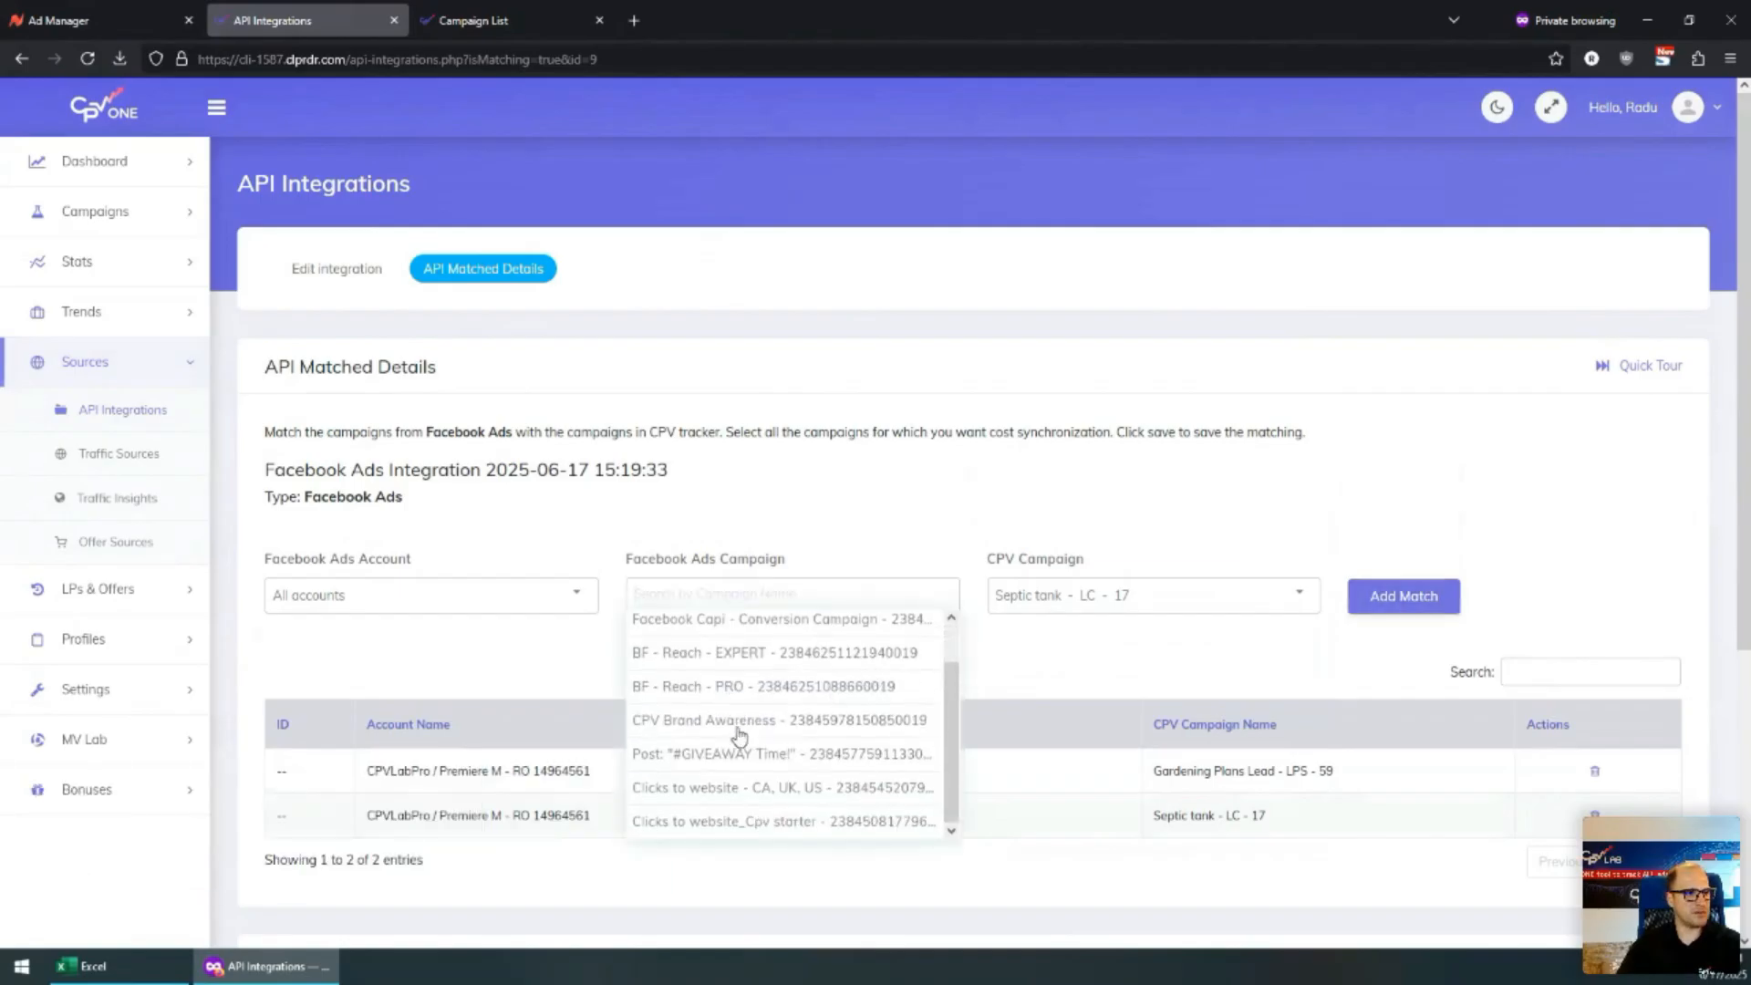
pyautogui.click(735, 787)
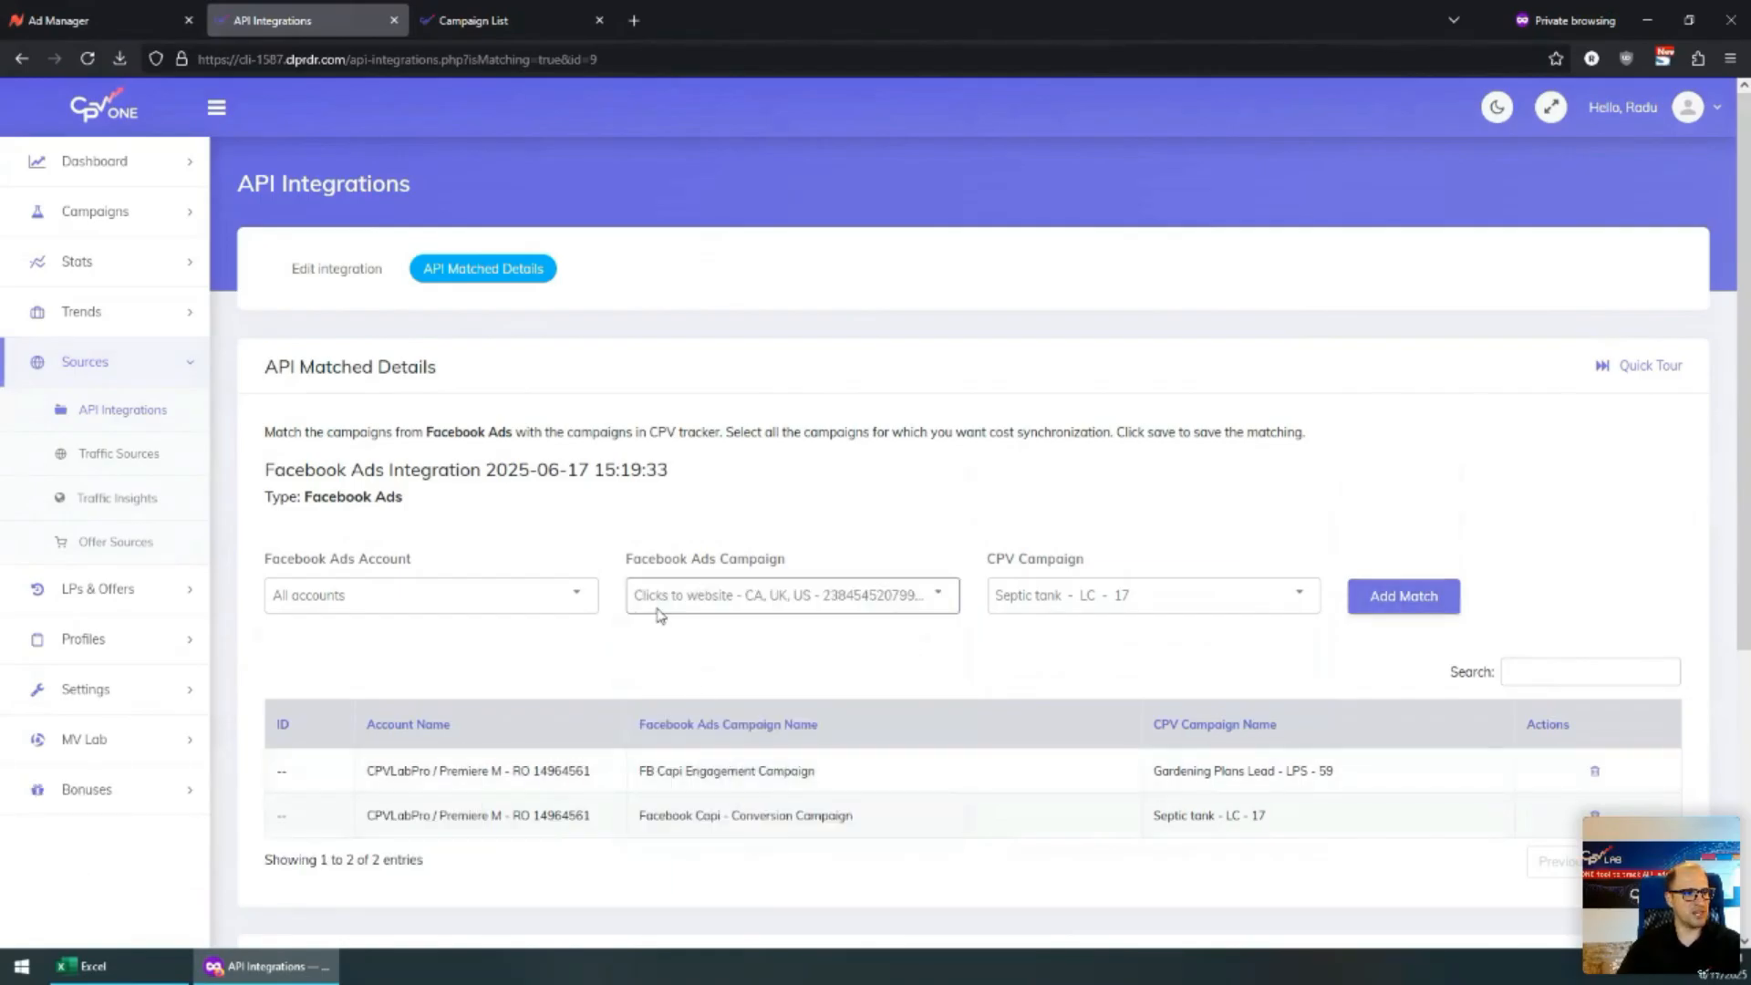
pyautogui.click(1071, 604)
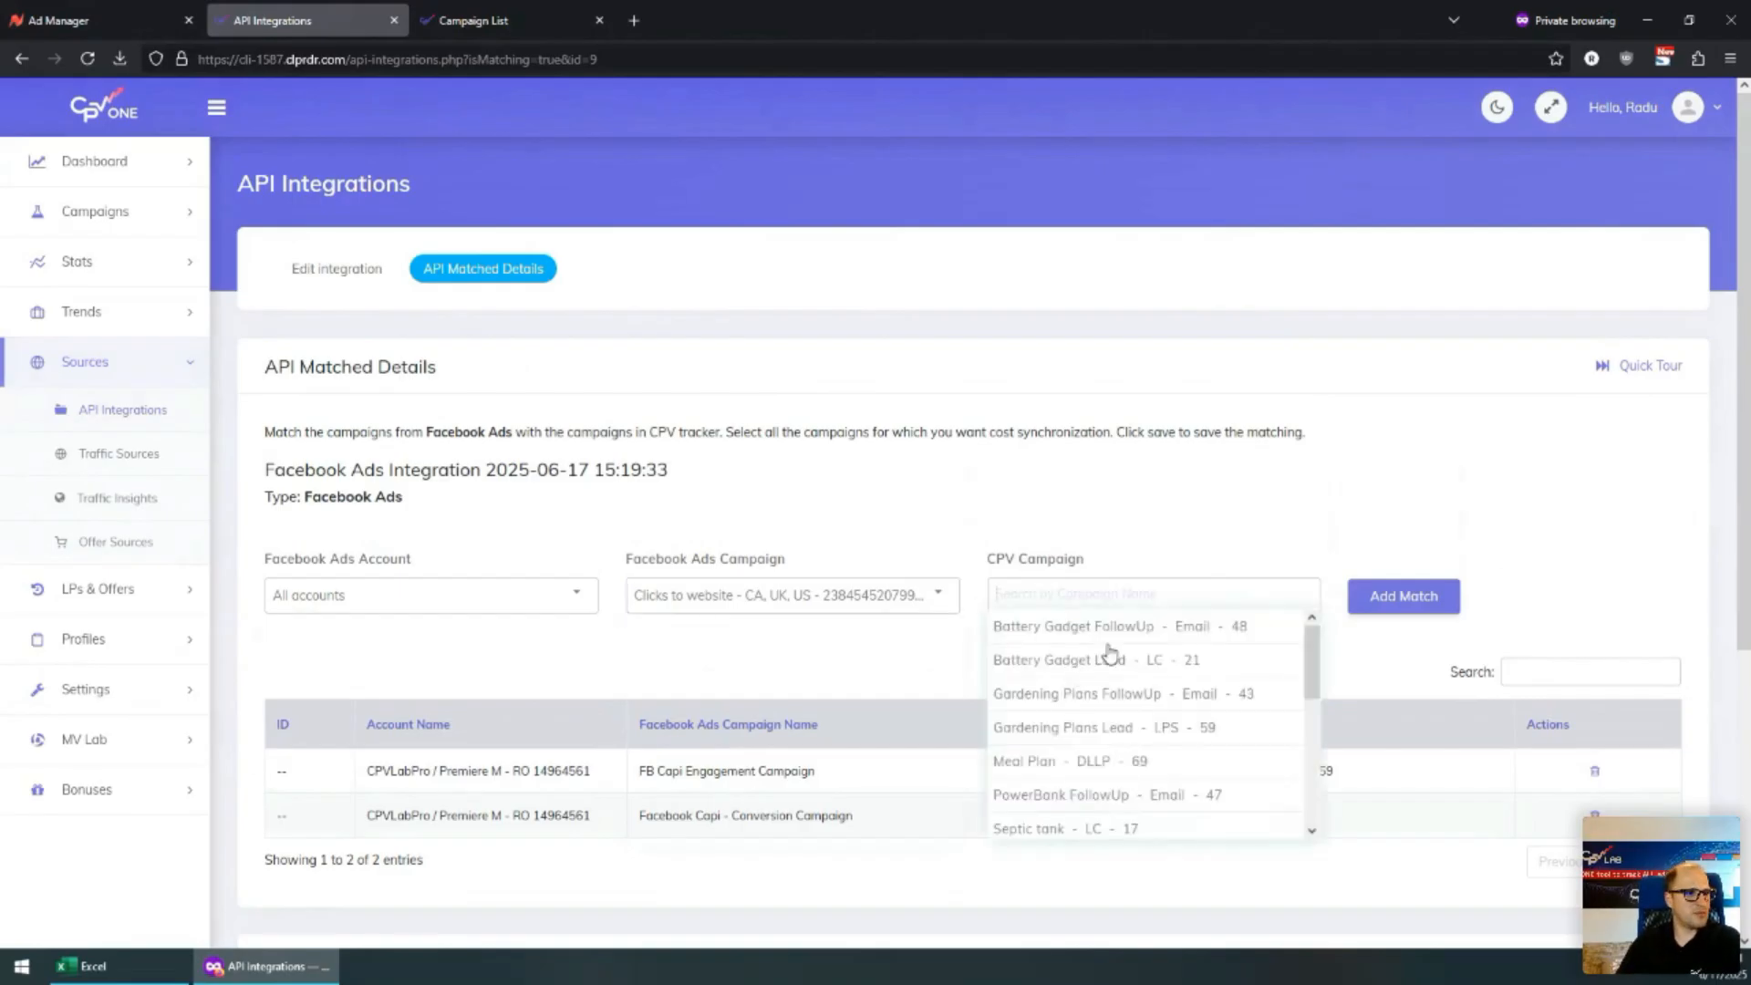
pyautogui.click(1321, 525)
pyautogui.click(1197, 594)
pyautogui.click(1165, 728)
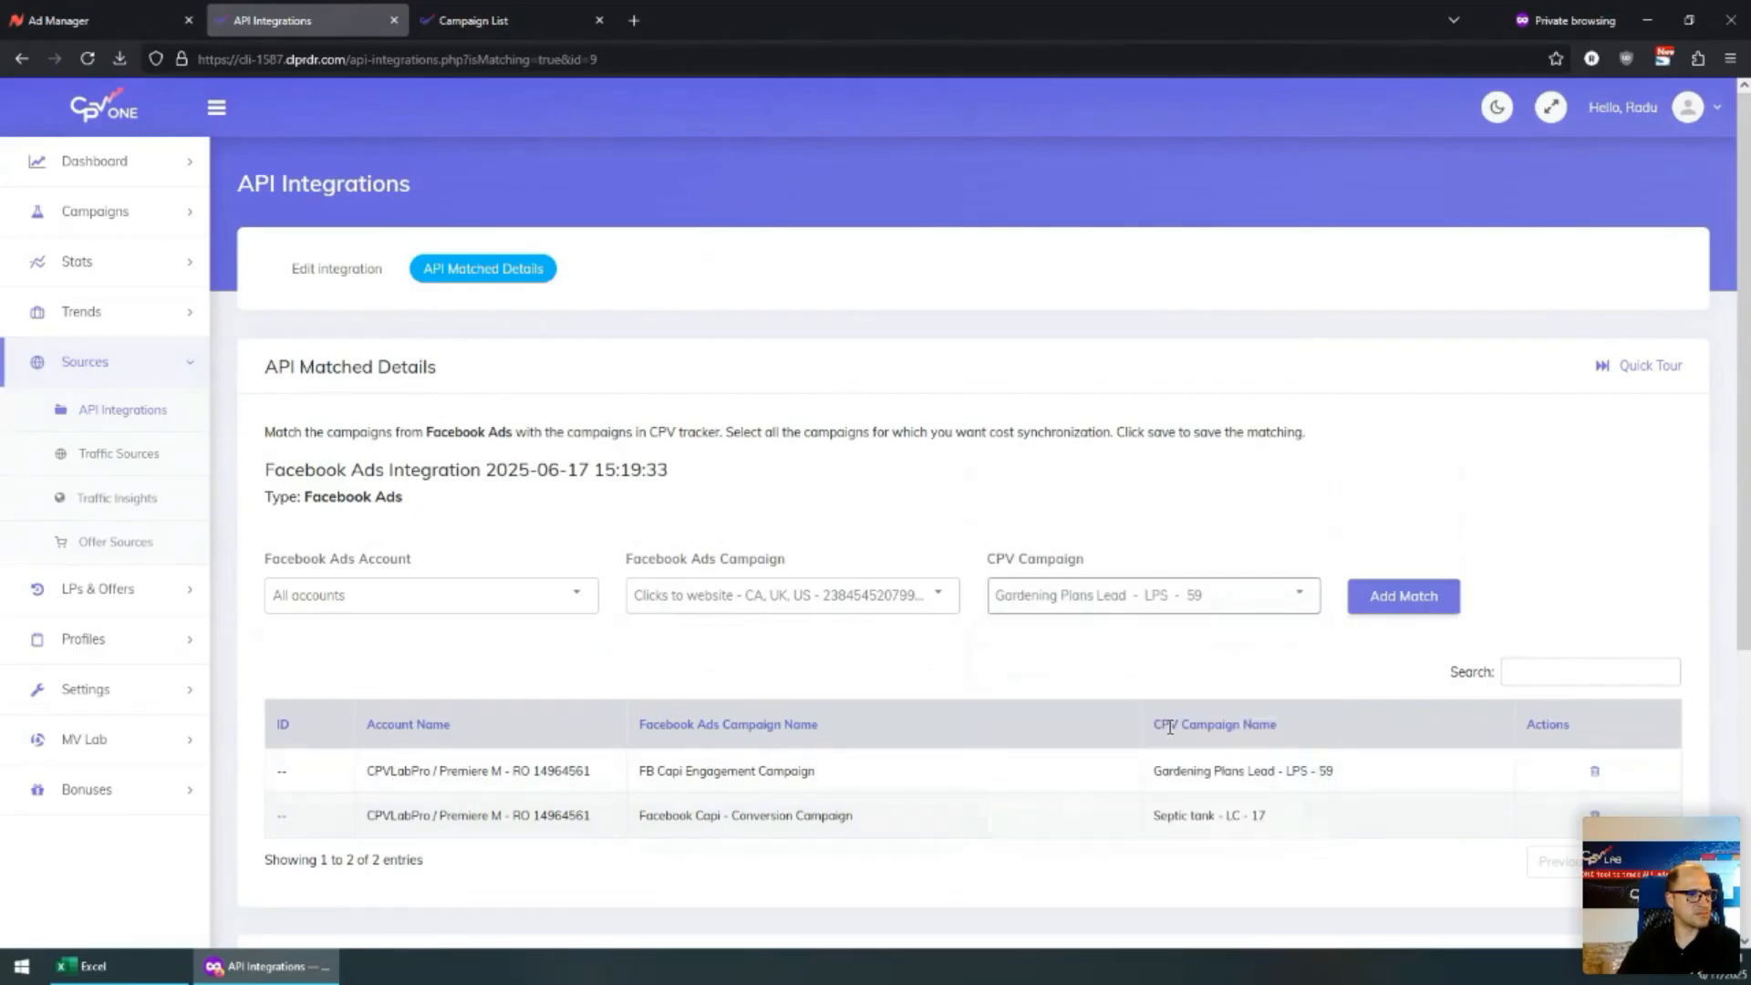
pyautogui.click(1396, 602)
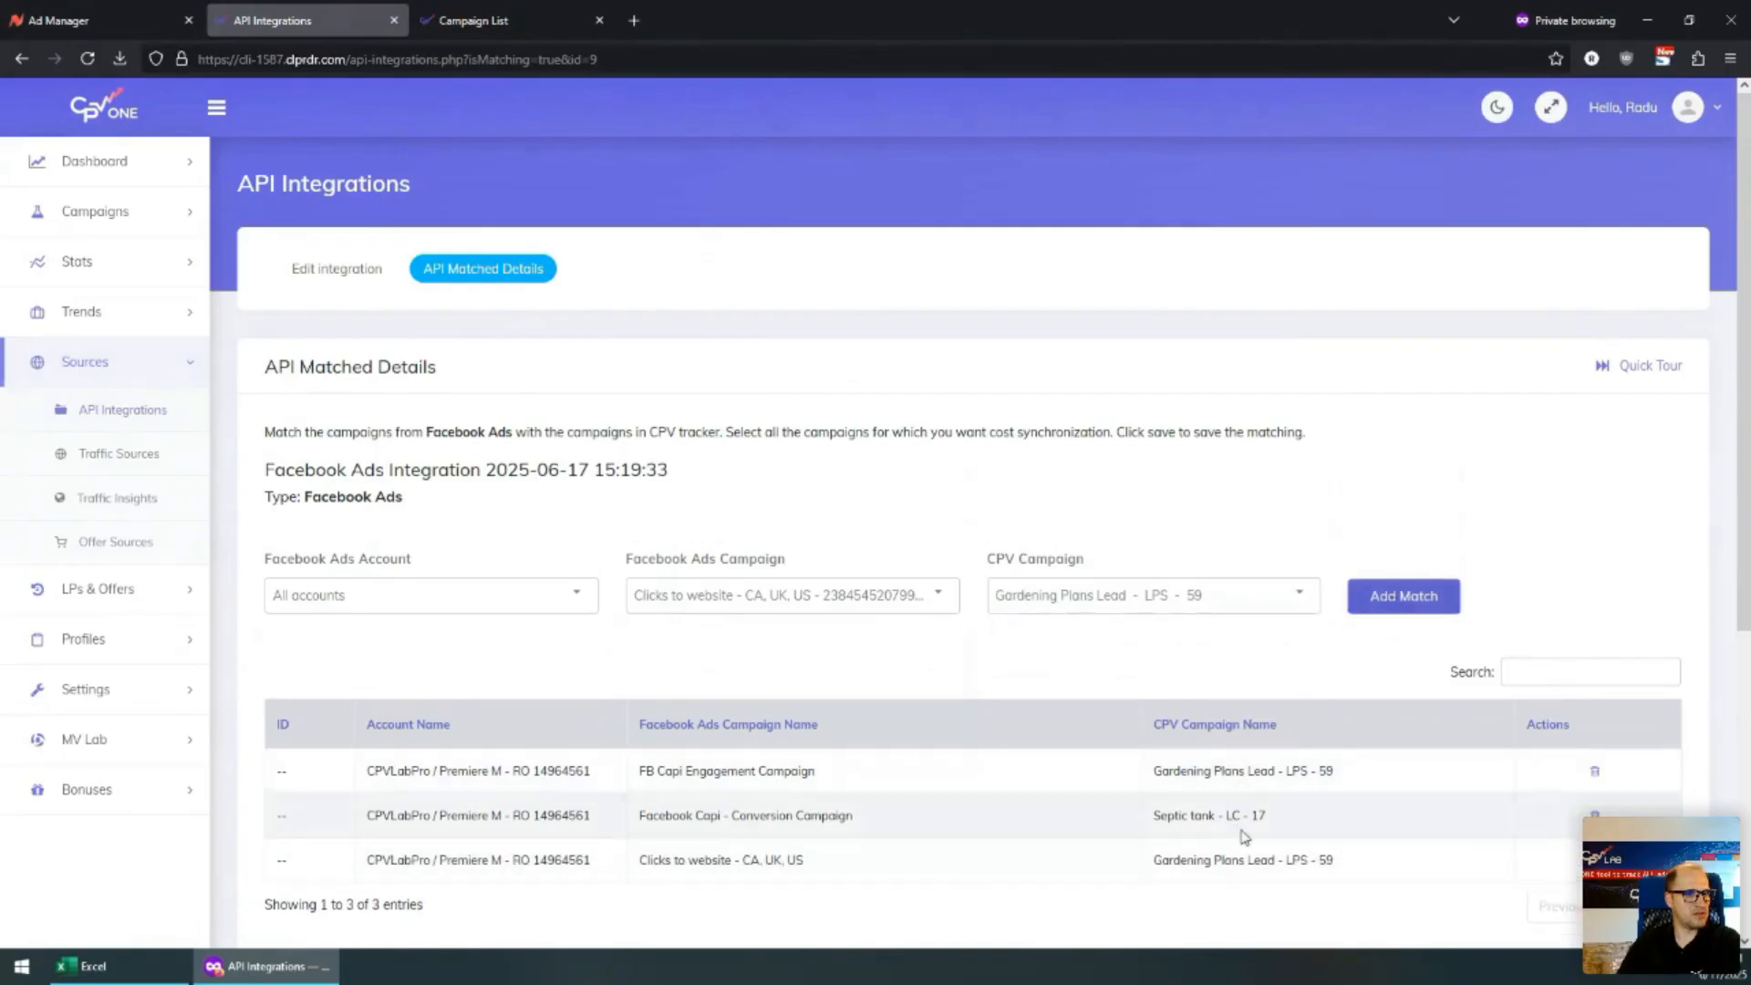
# Save the three campaign matches and leave the matching page
pyautogui.scroll(-1, 666, 808)
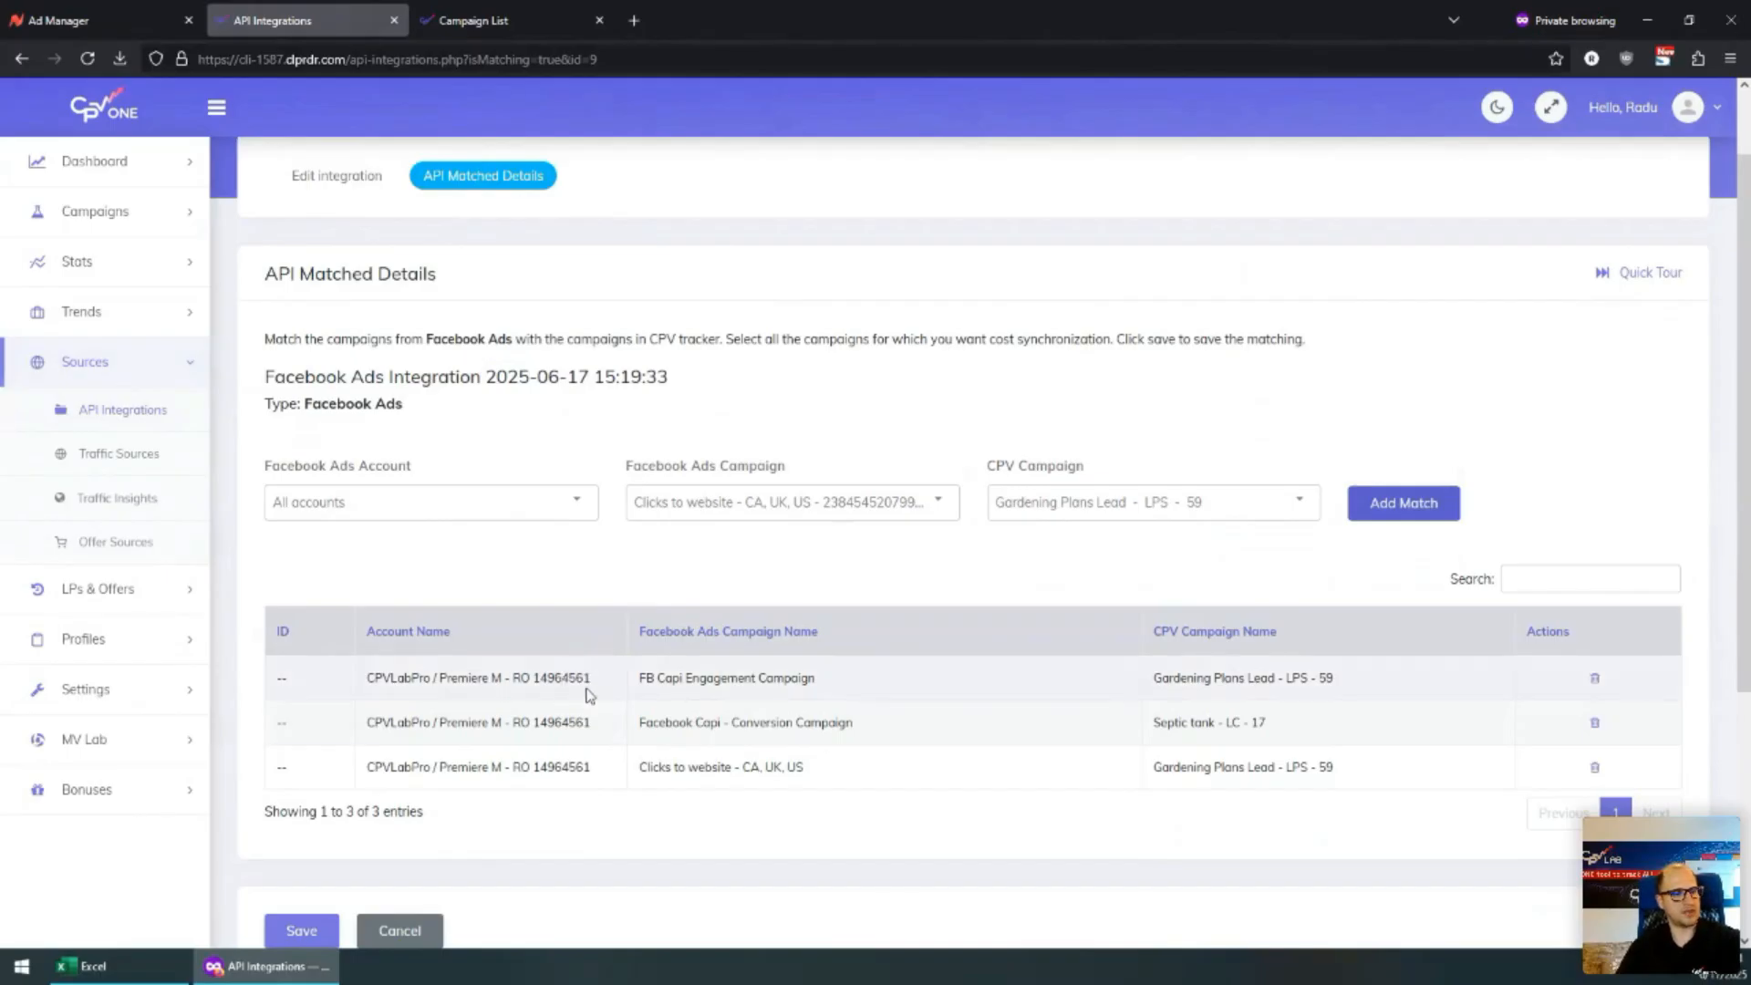
pyautogui.click(296, 931)
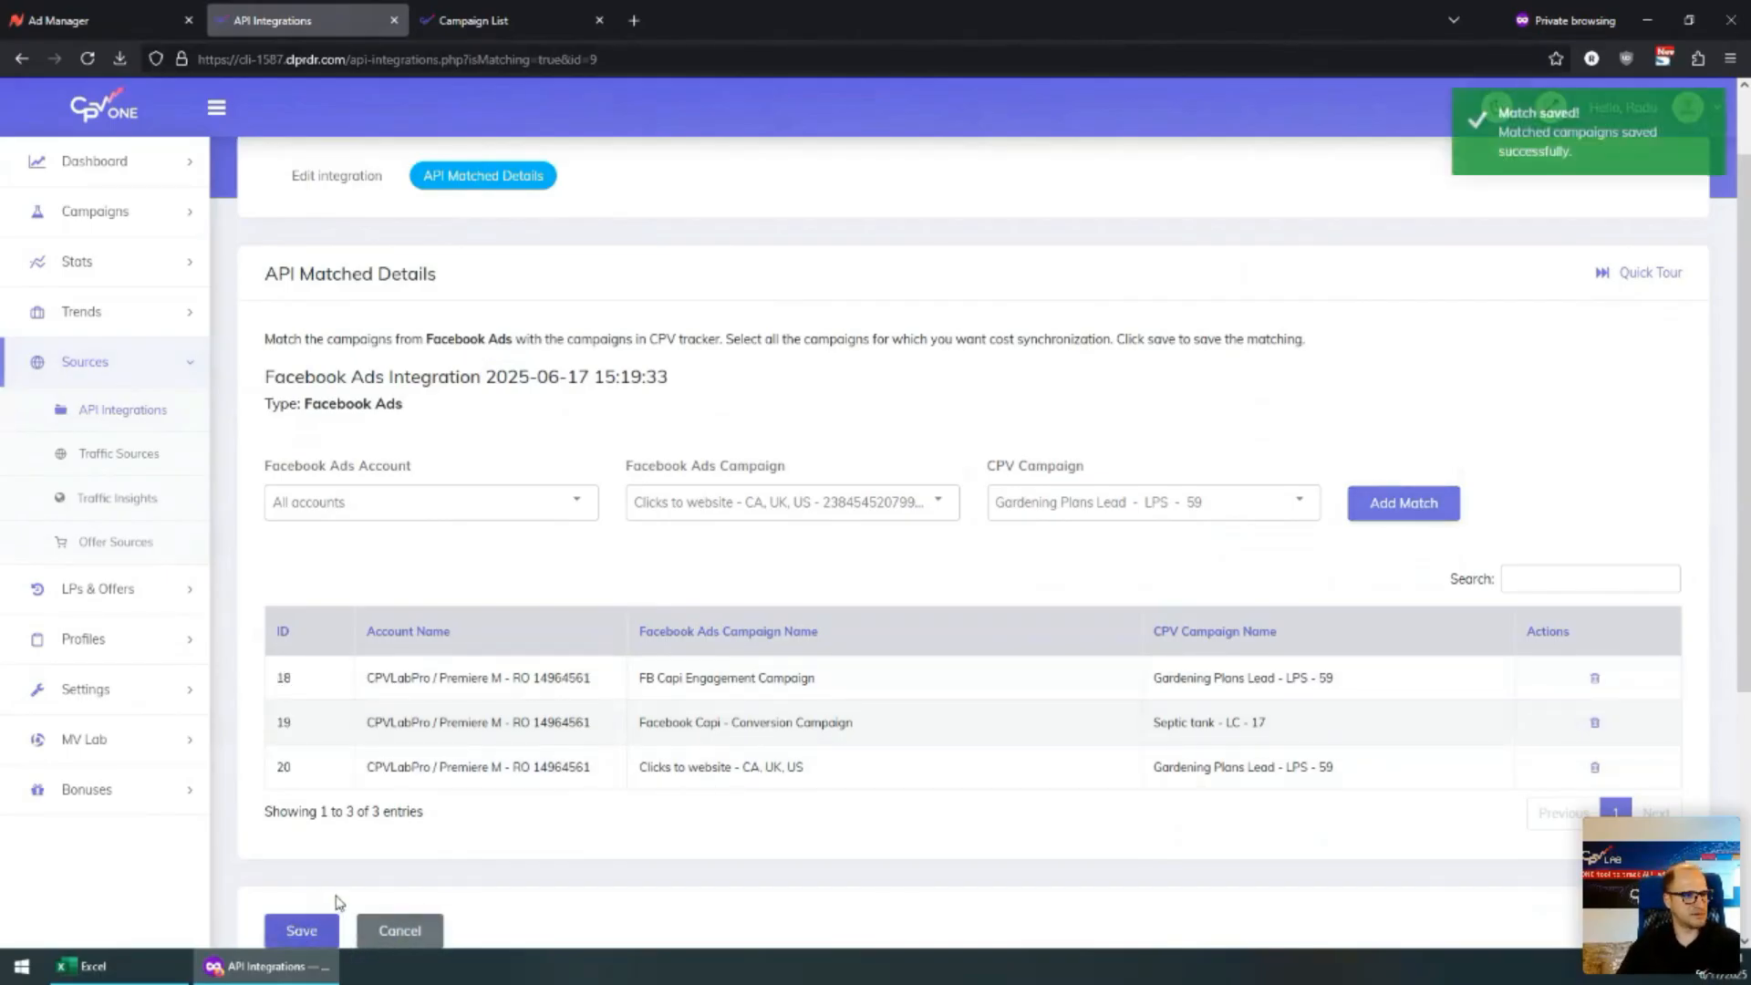
pyautogui.scroll(-2, 477, 764)
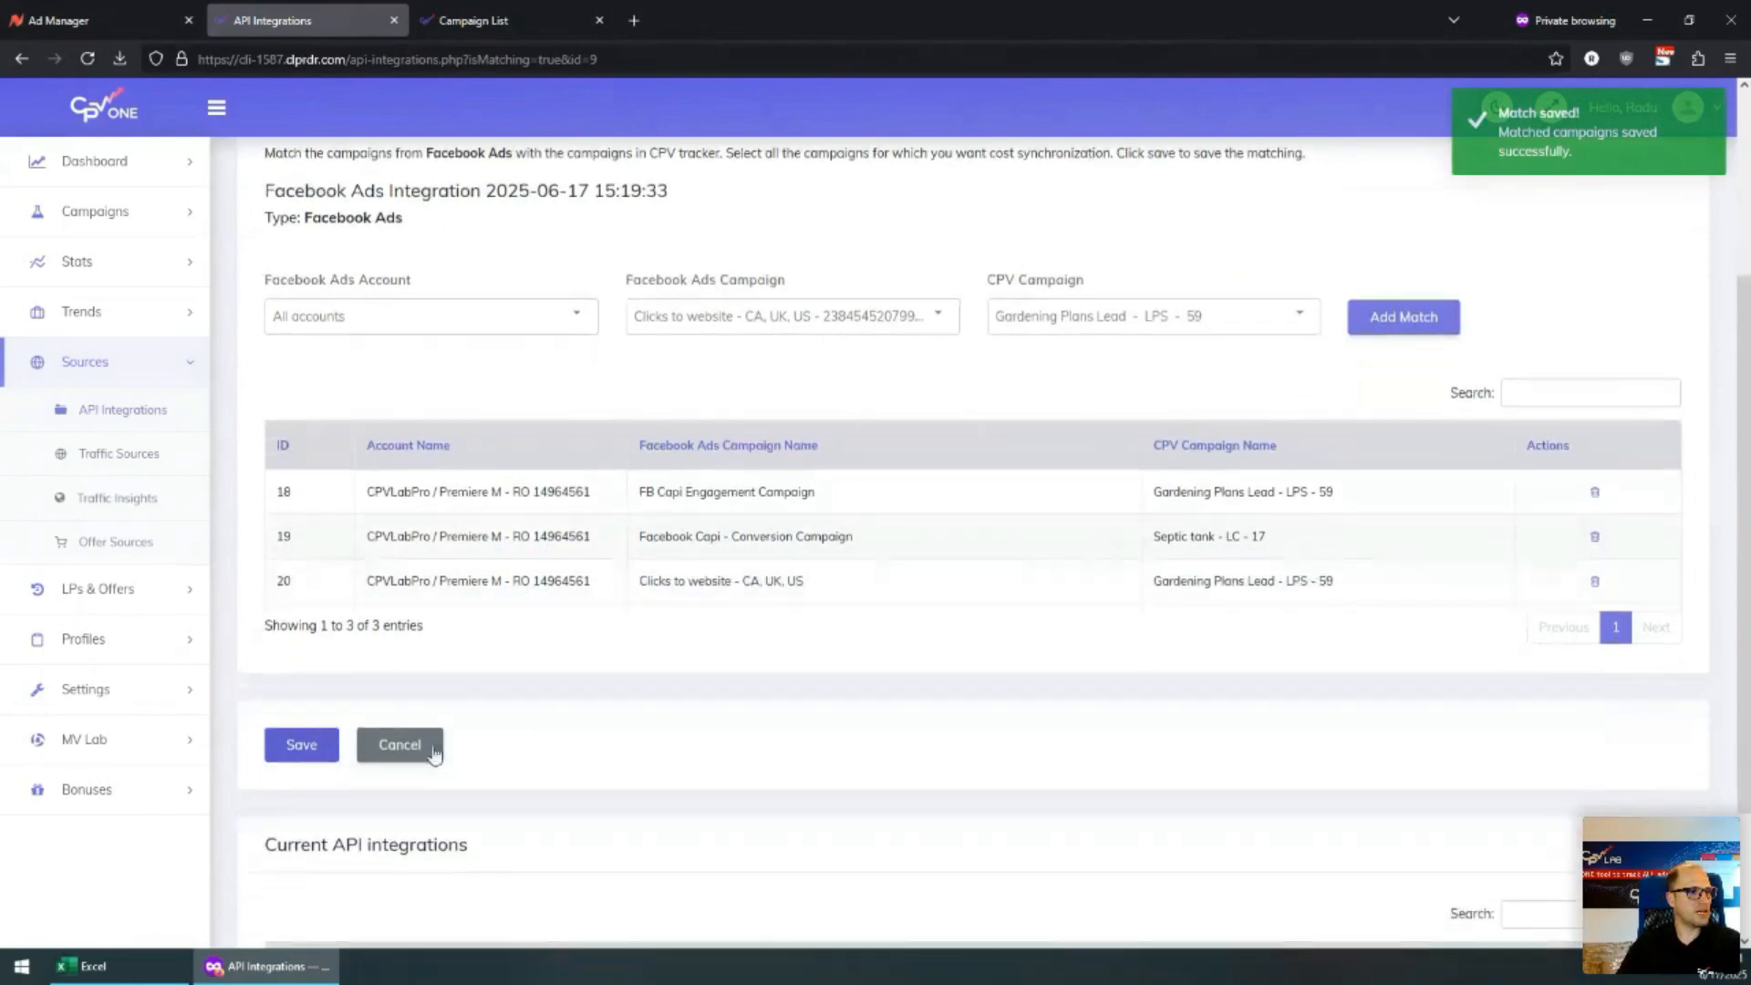
pyautogui.click(436, 759)
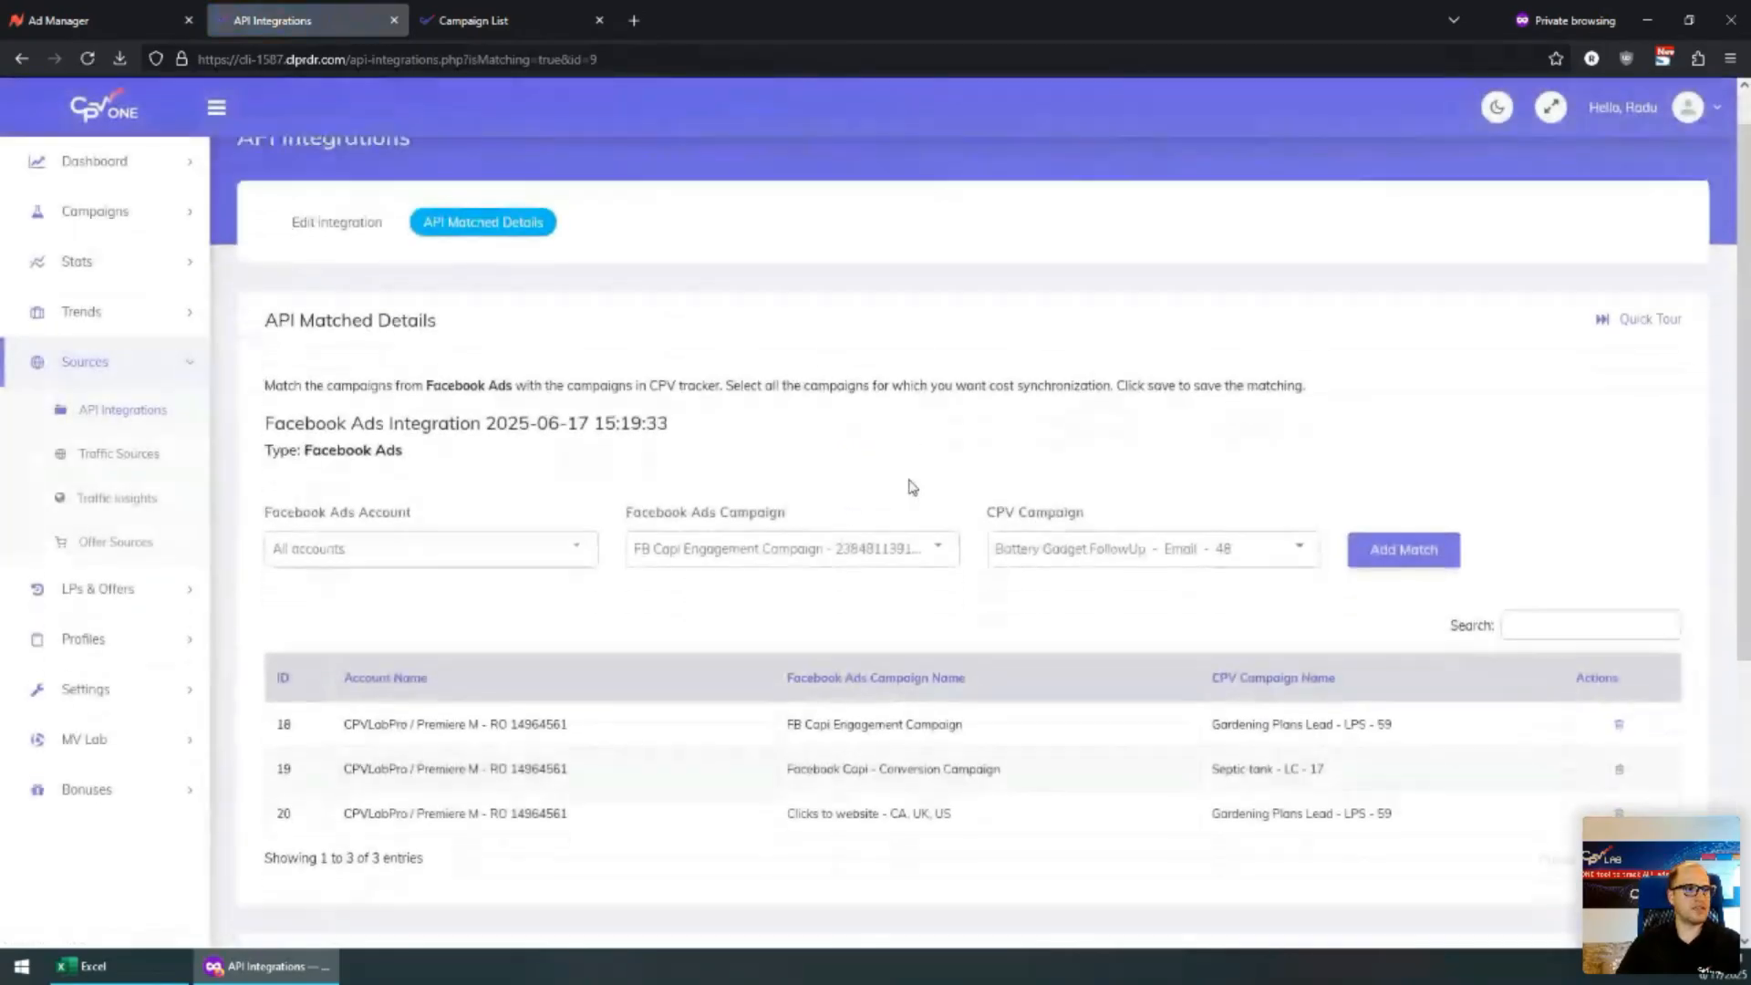
pyautogui.click(785, 500)
pyautogui.scroll(-1, 684, 692)
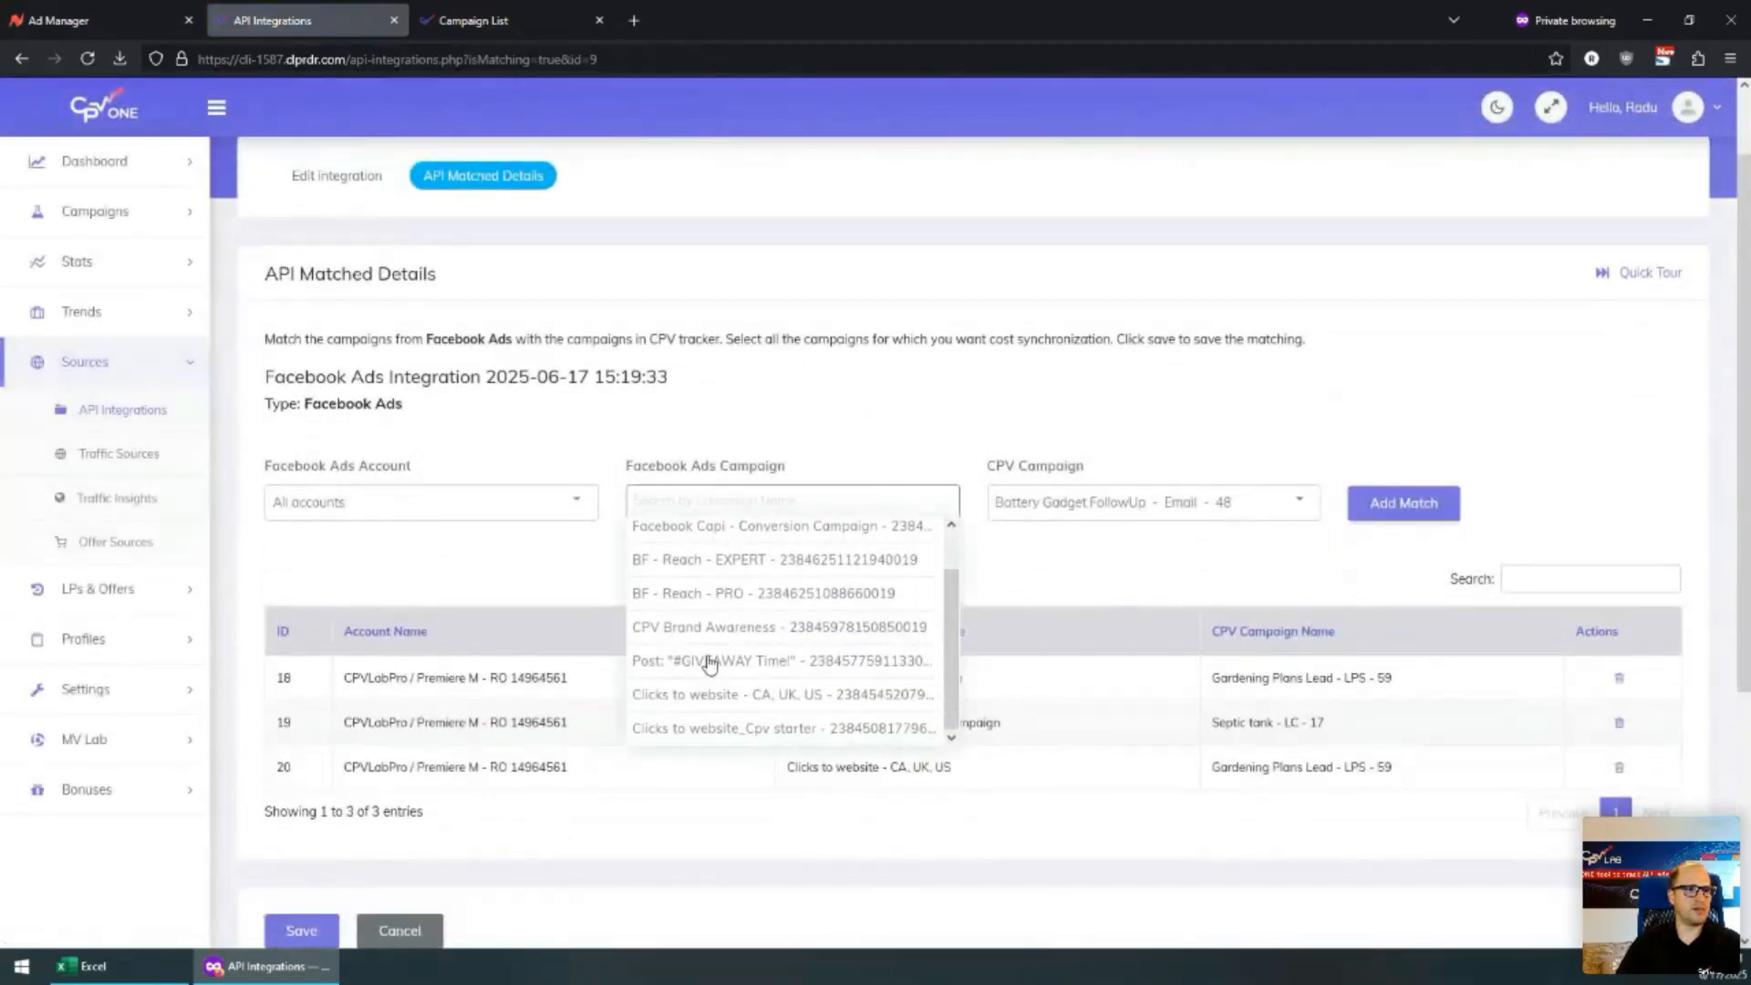
pyautogui.click(684, 658)
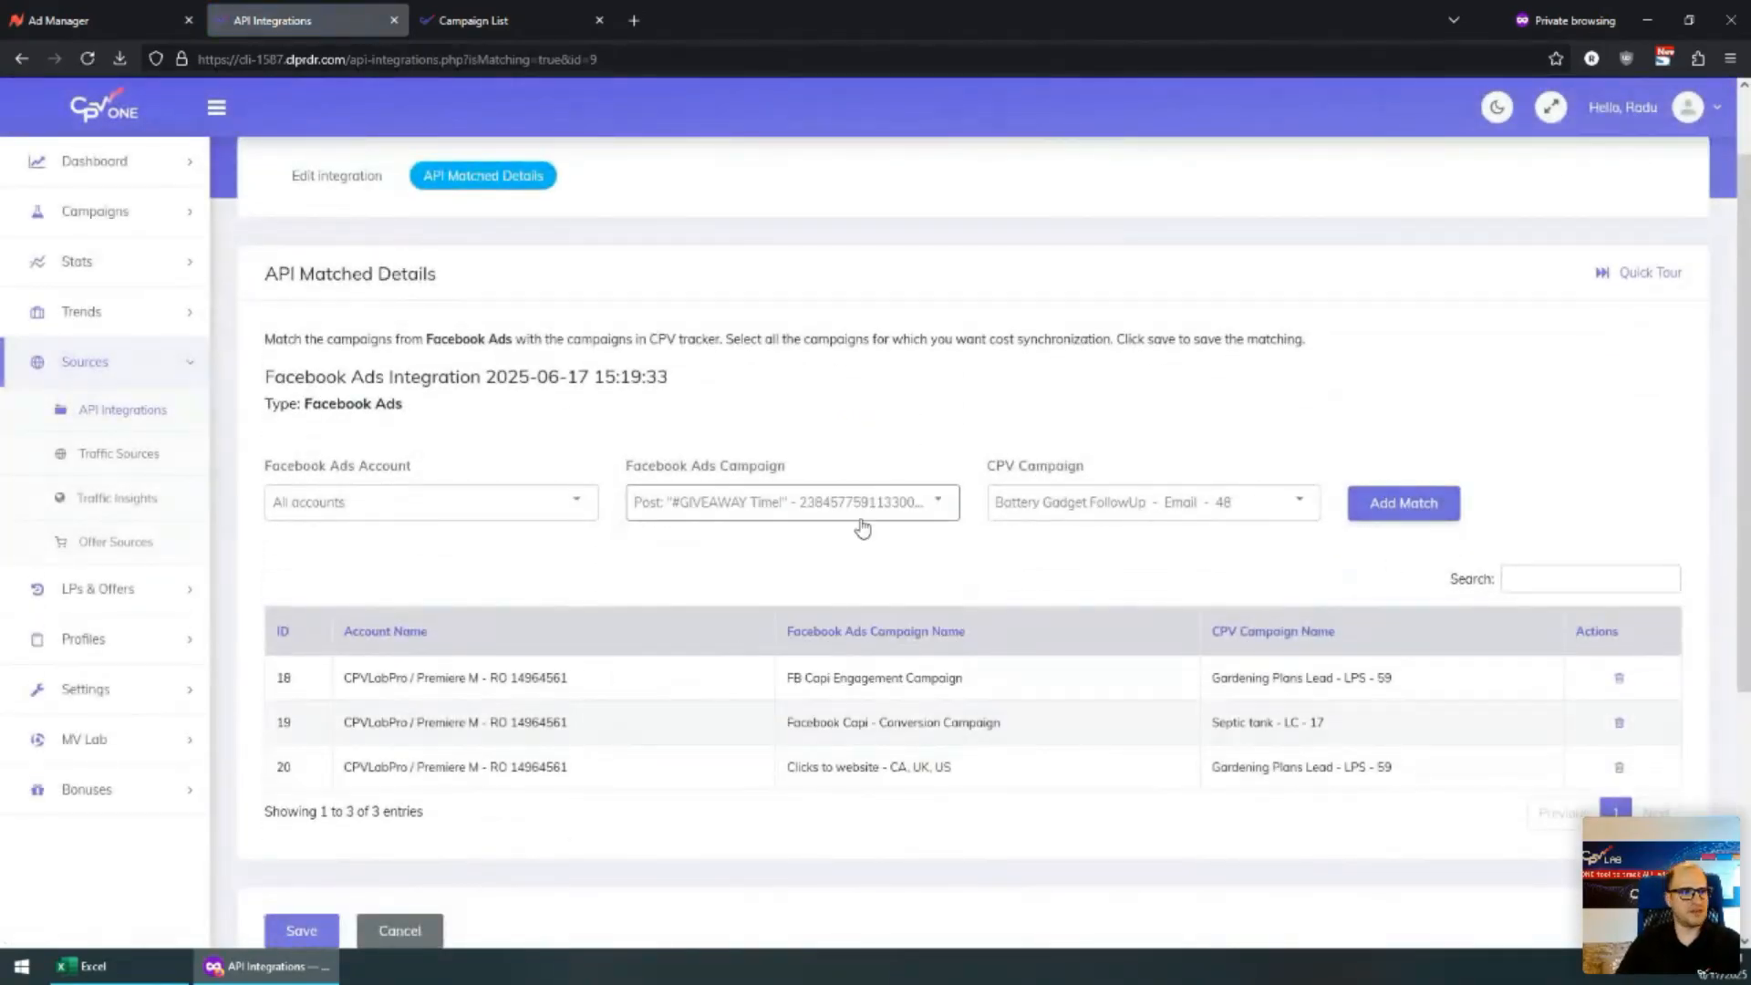
pyautogui.click(423, 932)
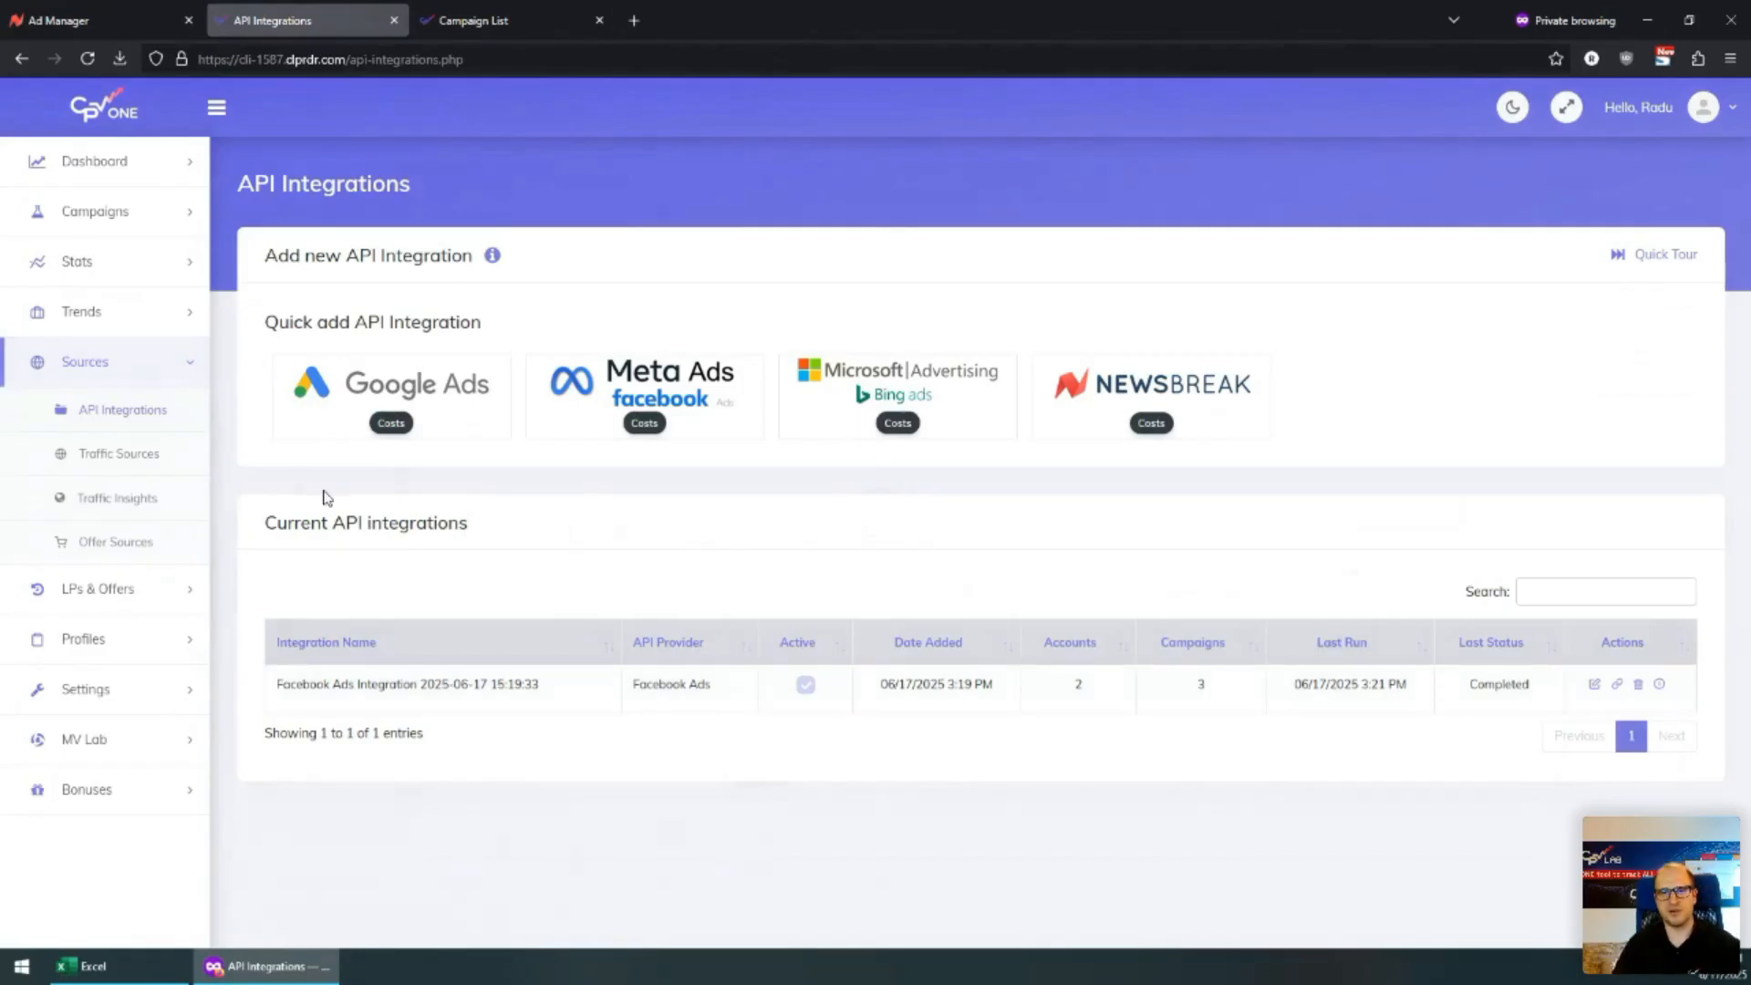
# Reload the API integrations list to check the Facebook Ads integration's last run and status
pyautogui.press('F5')
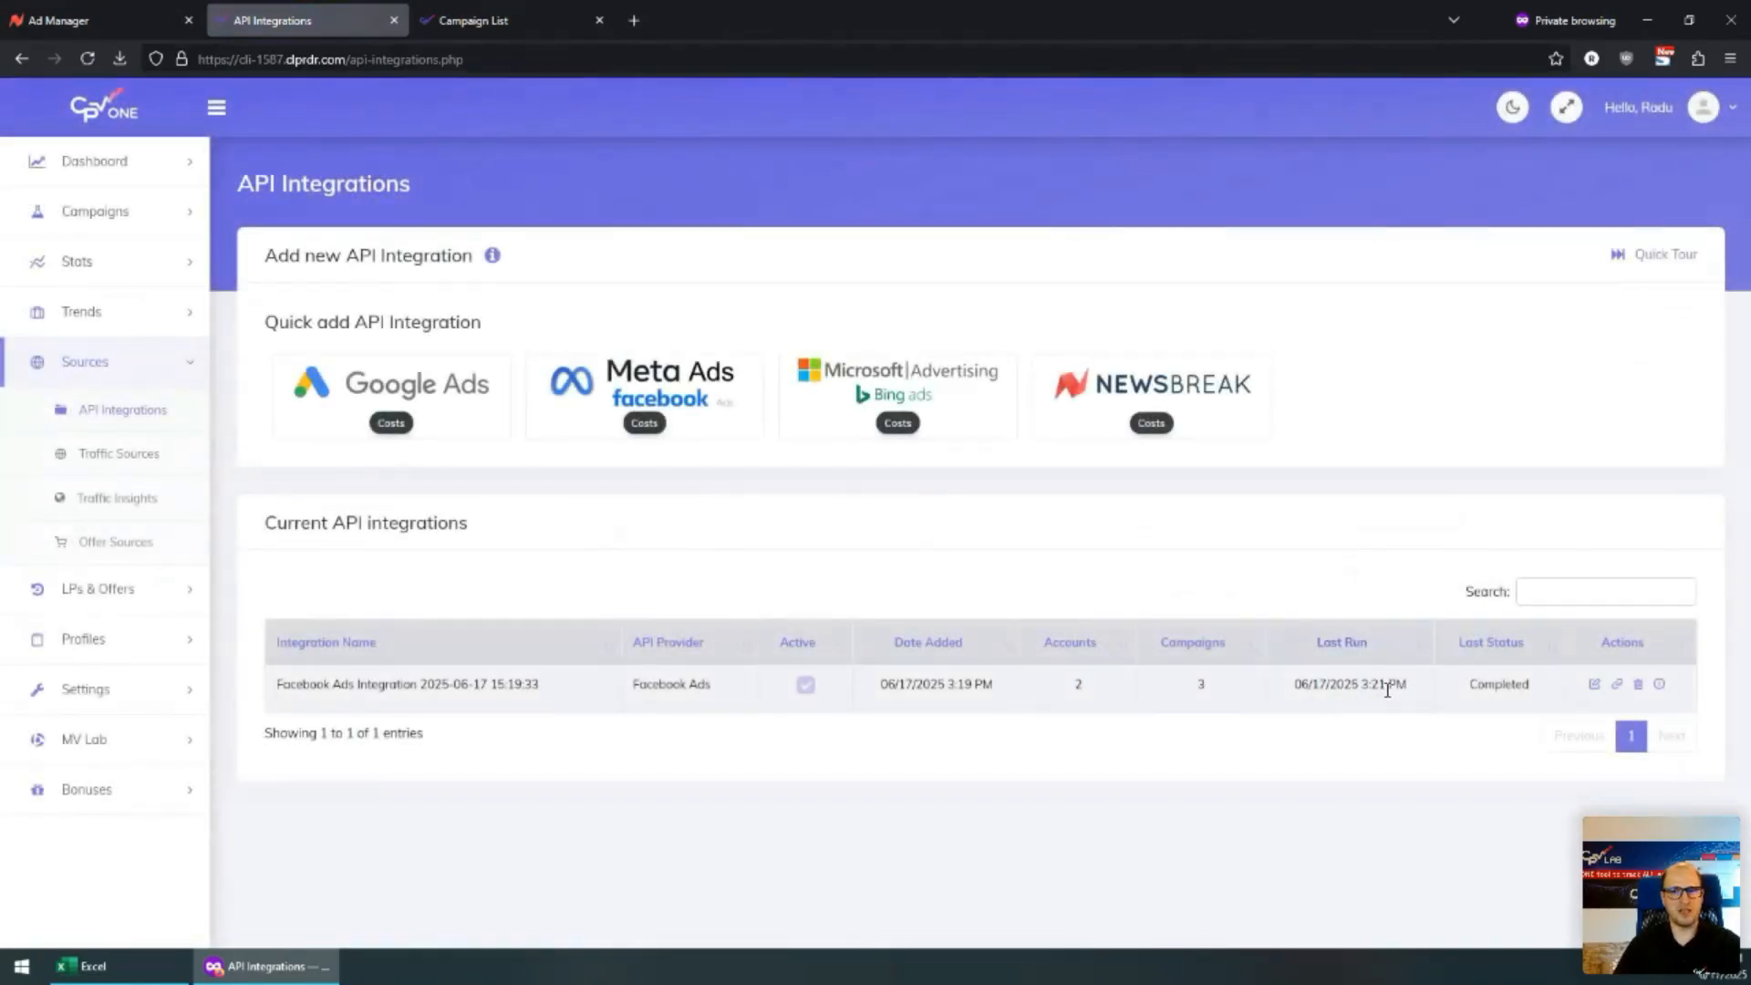
# Check the Facebook Ads integration's last run, status and matched-campaign import details, then close the details
pyautogui.moveTo(1402, 690); pyautogui.dragTo(1296, 693)
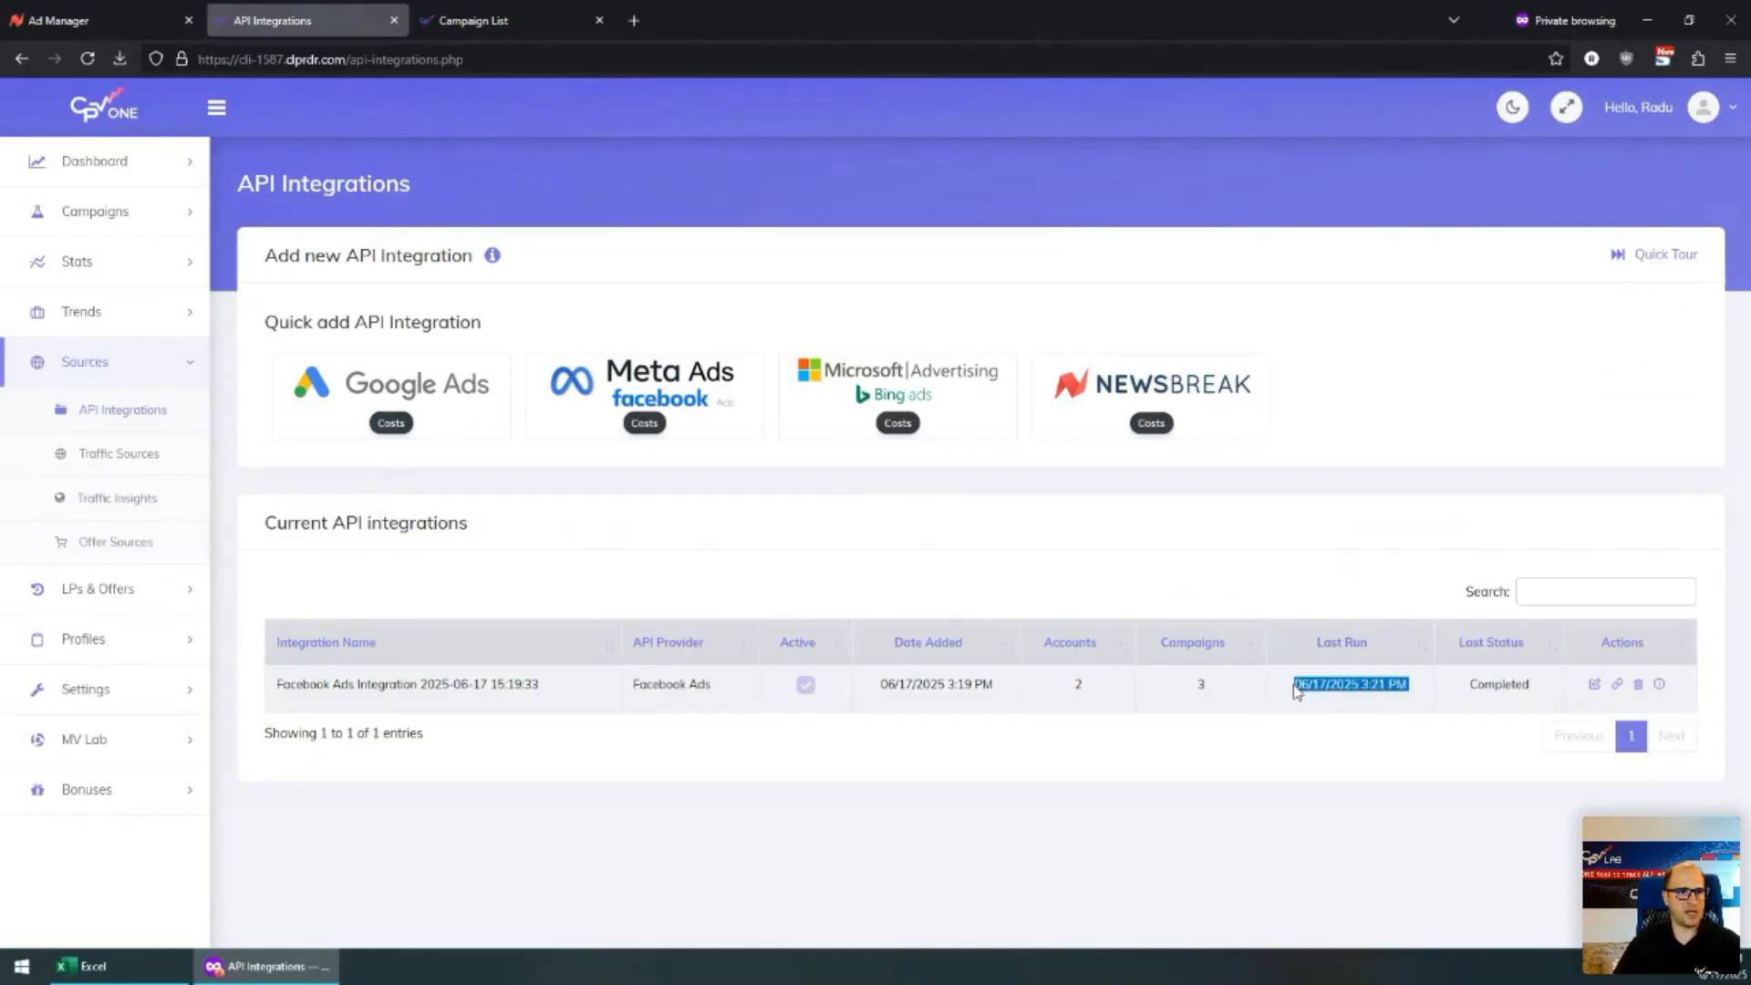
pyautogui.doubleClick(1500, 685)
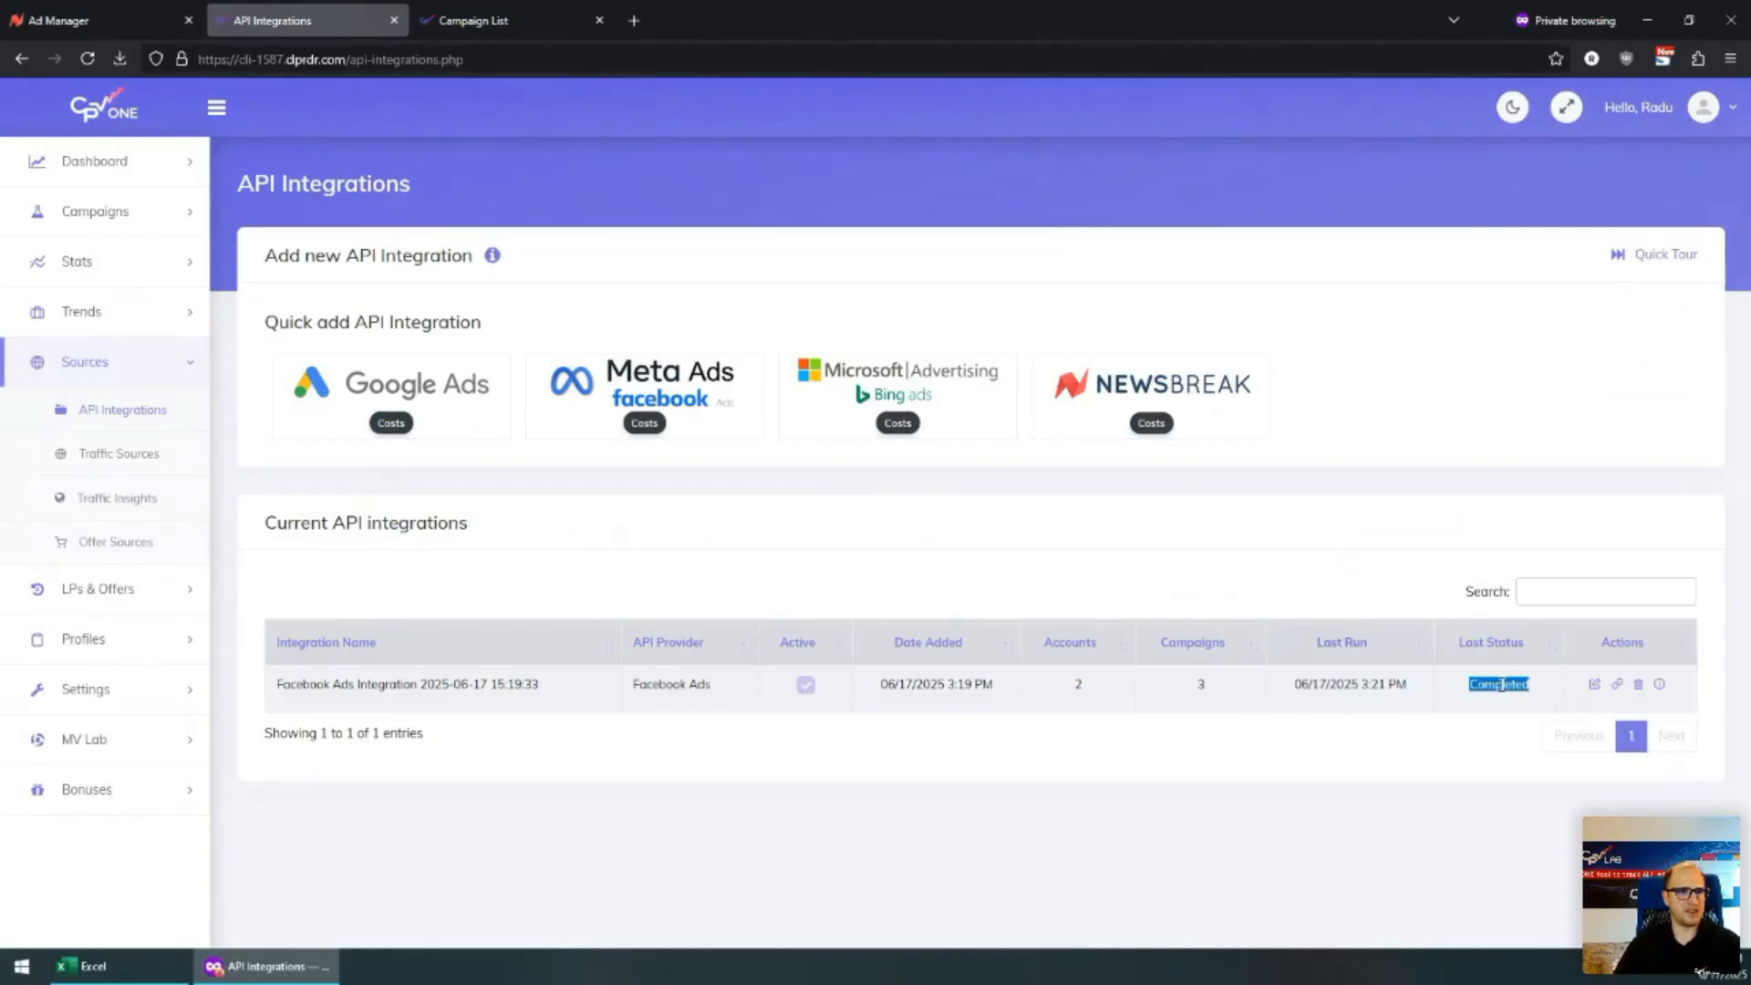
pyautogui.click(1660, 685)
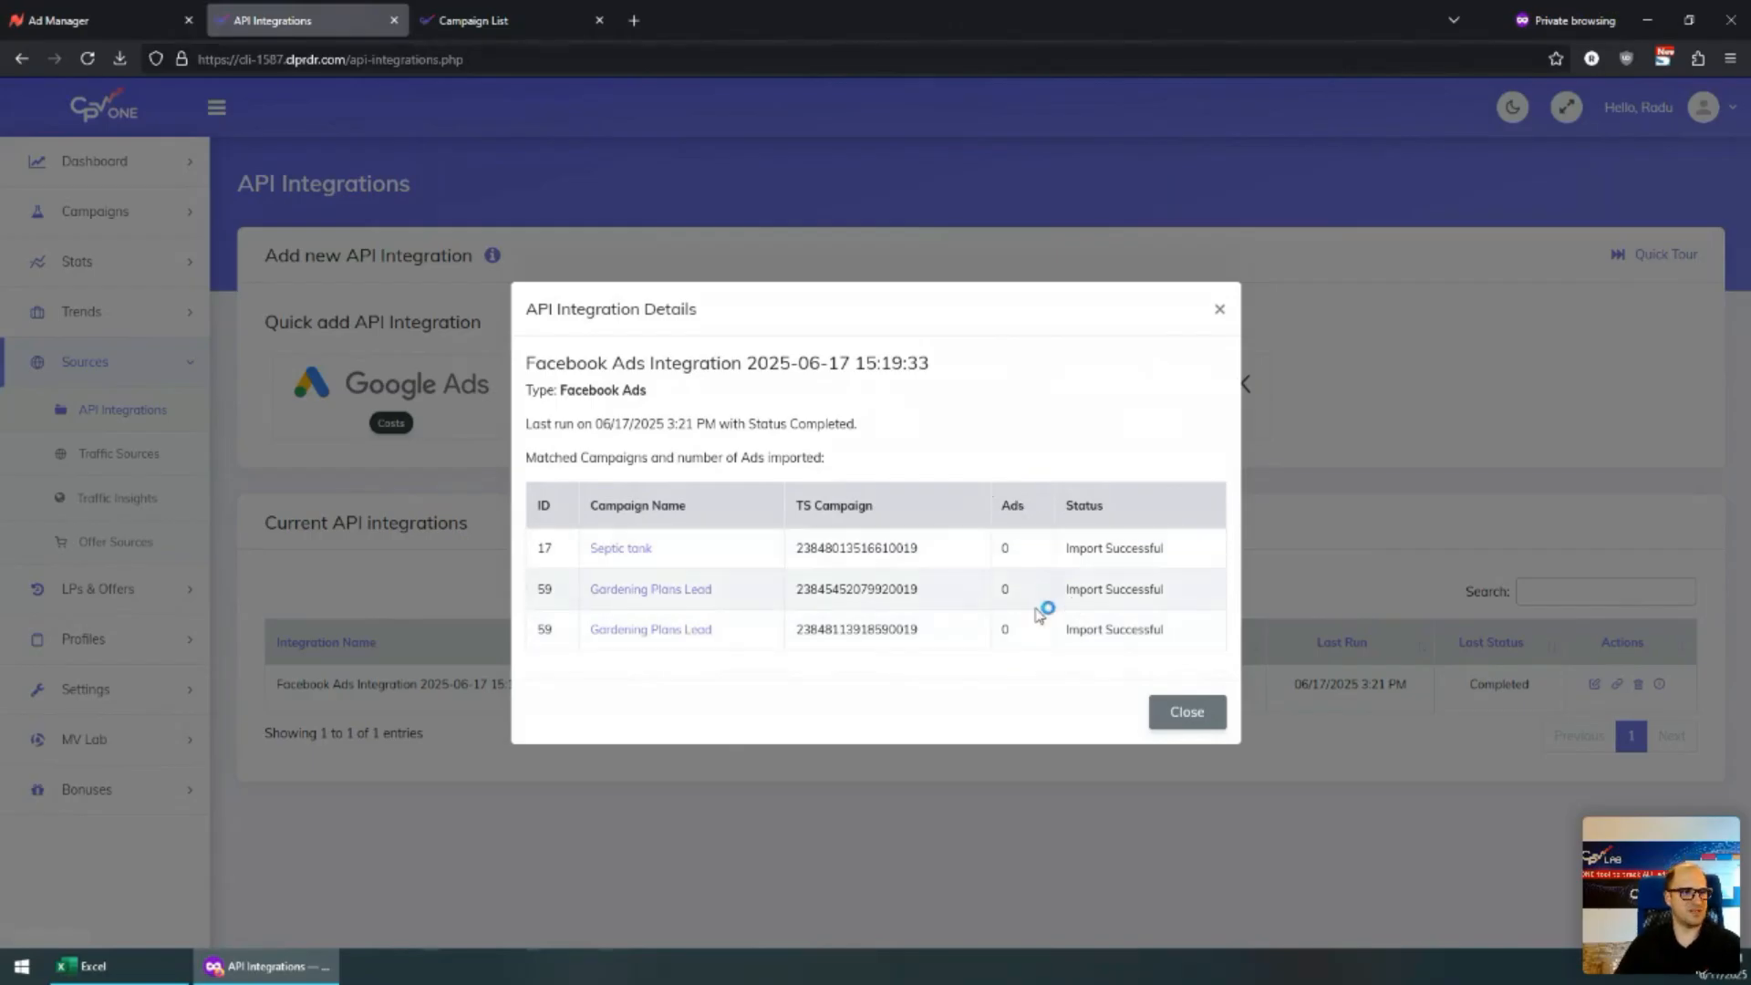
pyautogui.click(1186, 713)
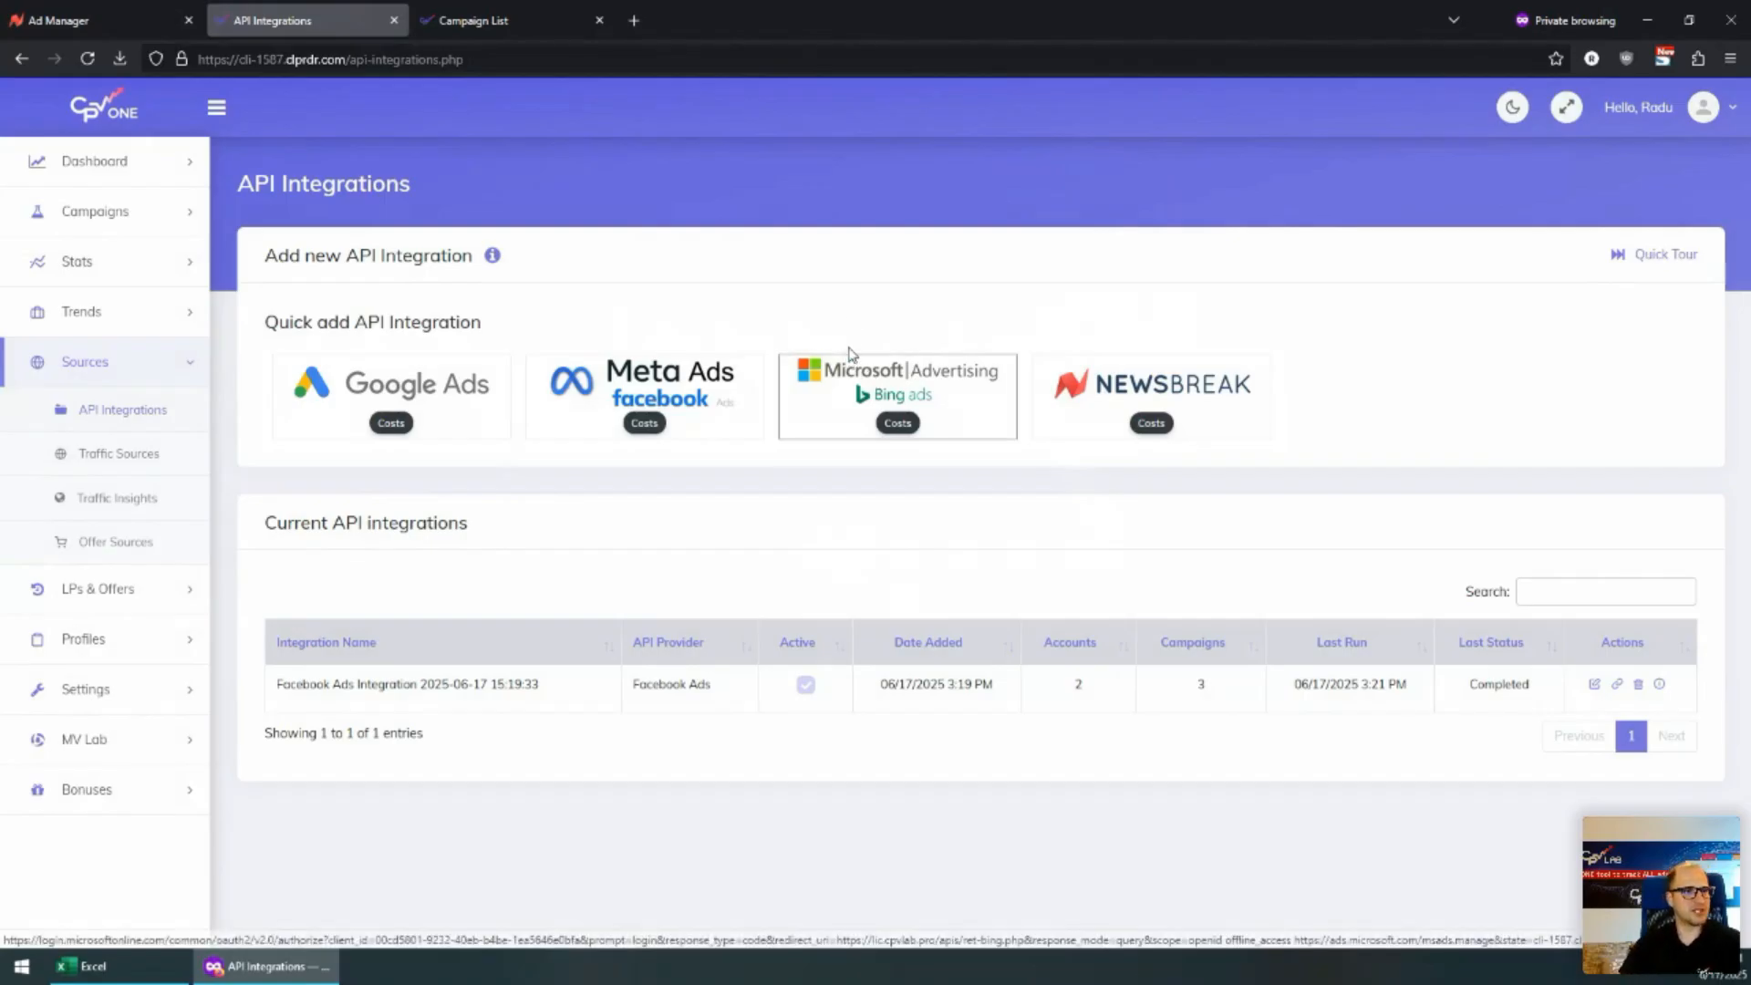
# Start a new NewsBreak API integration, switch to NewsBreak Ad Manager and copy the API access token from its resources
pyautogui.click(1176, 385)
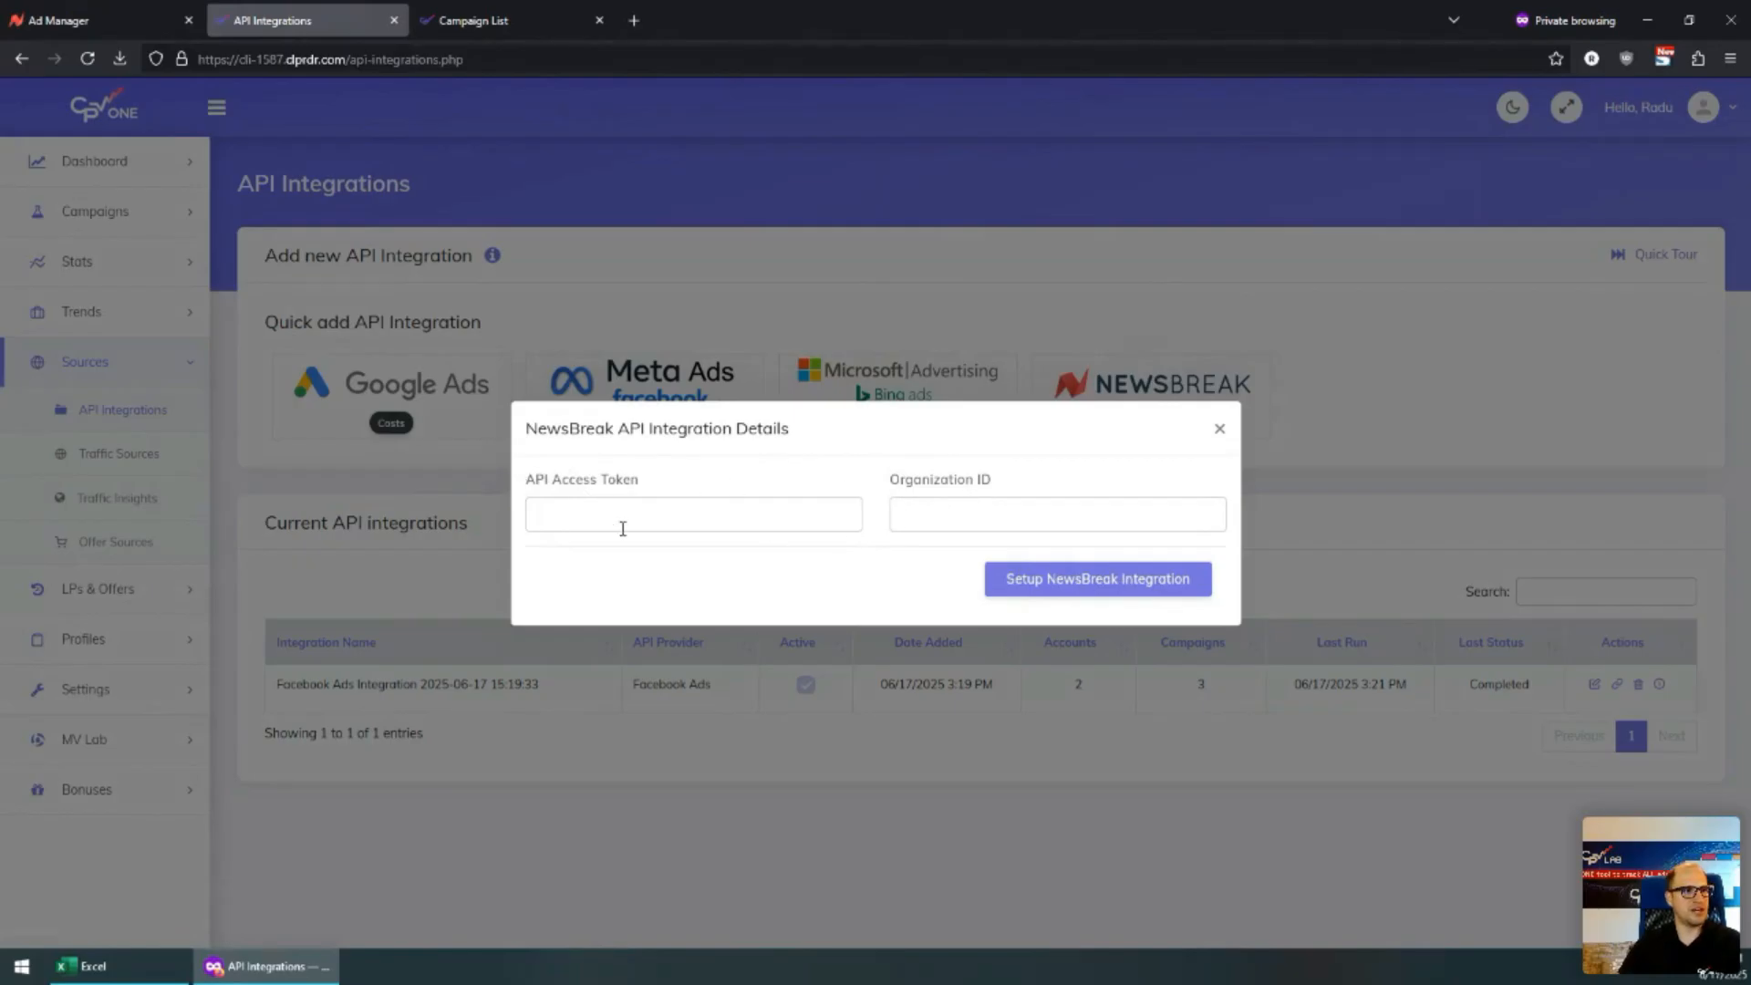
pyautogui.click(146, 11)
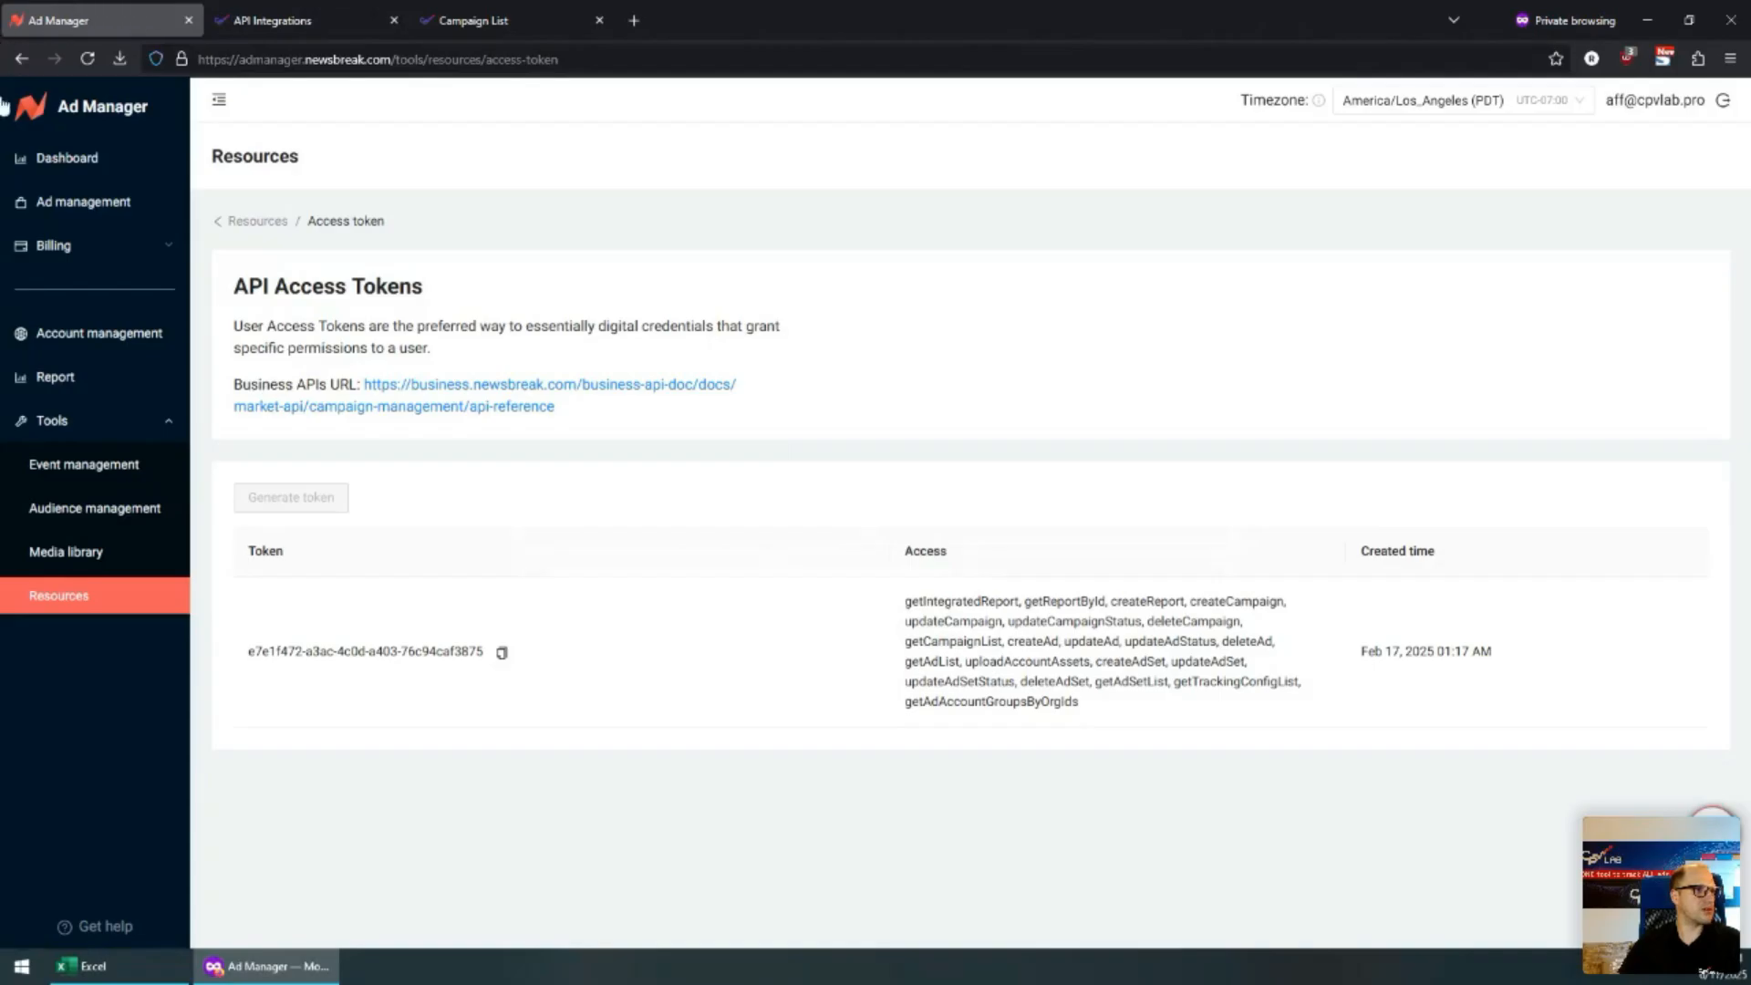
pyautogui.click(78, 148)
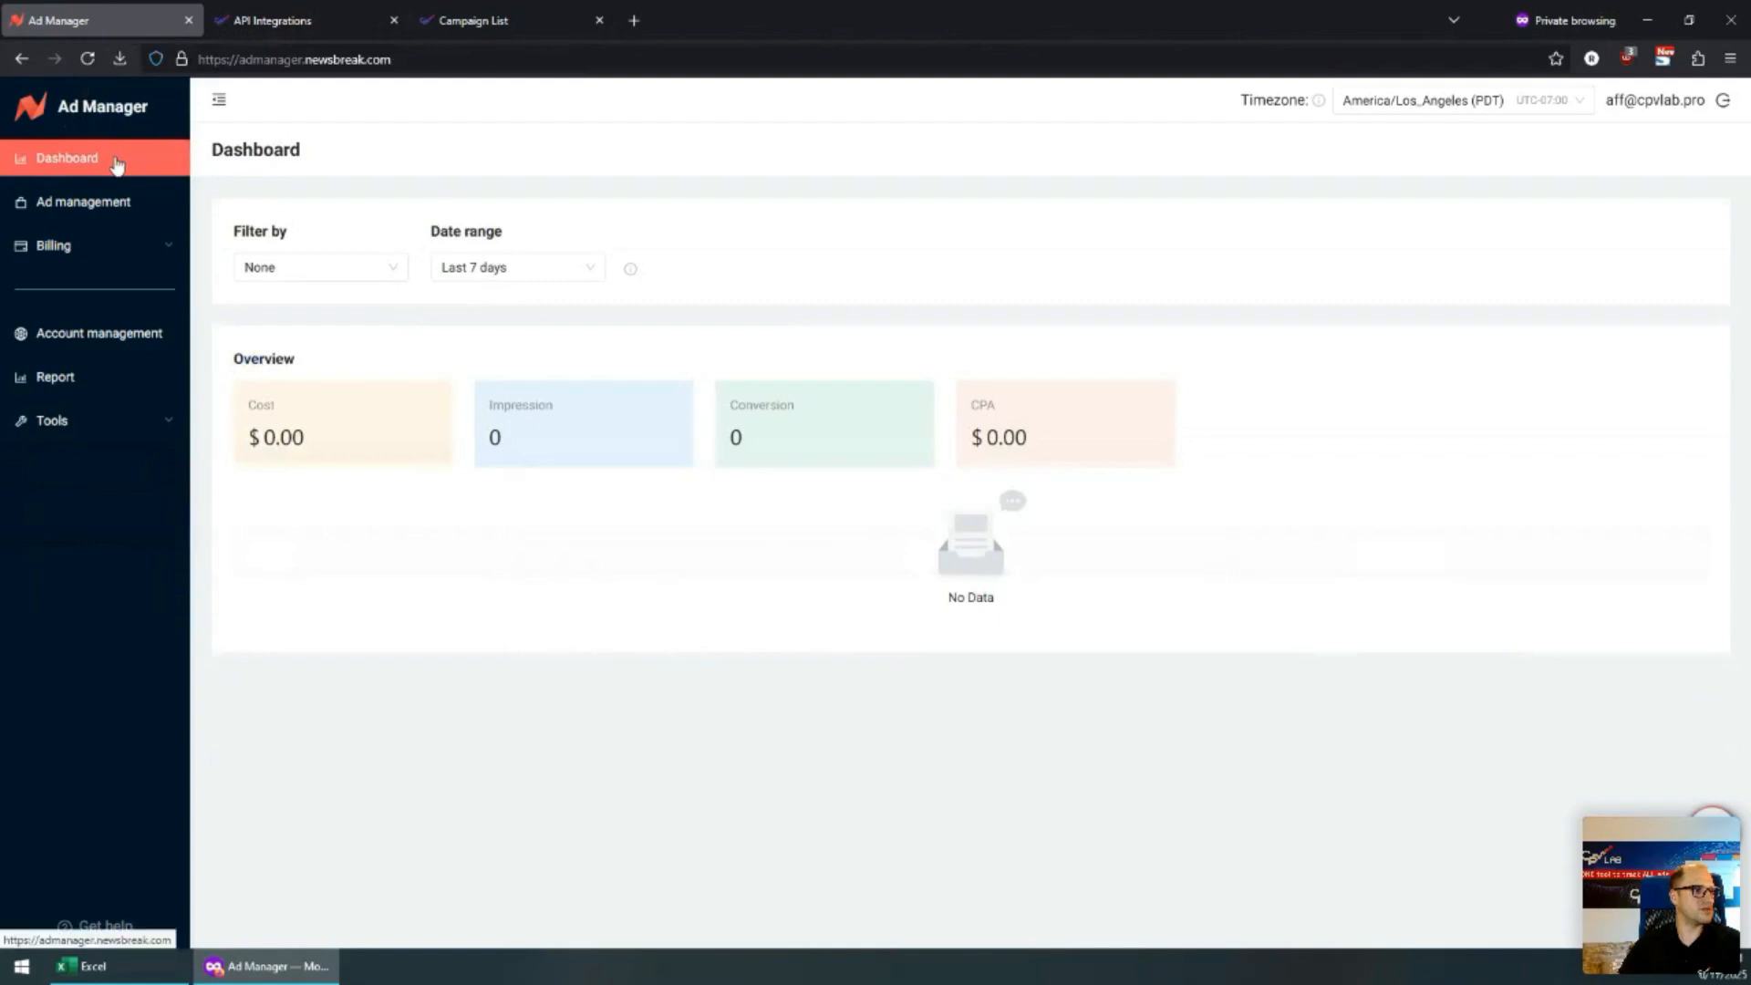
pyautogui.click(57, 422)
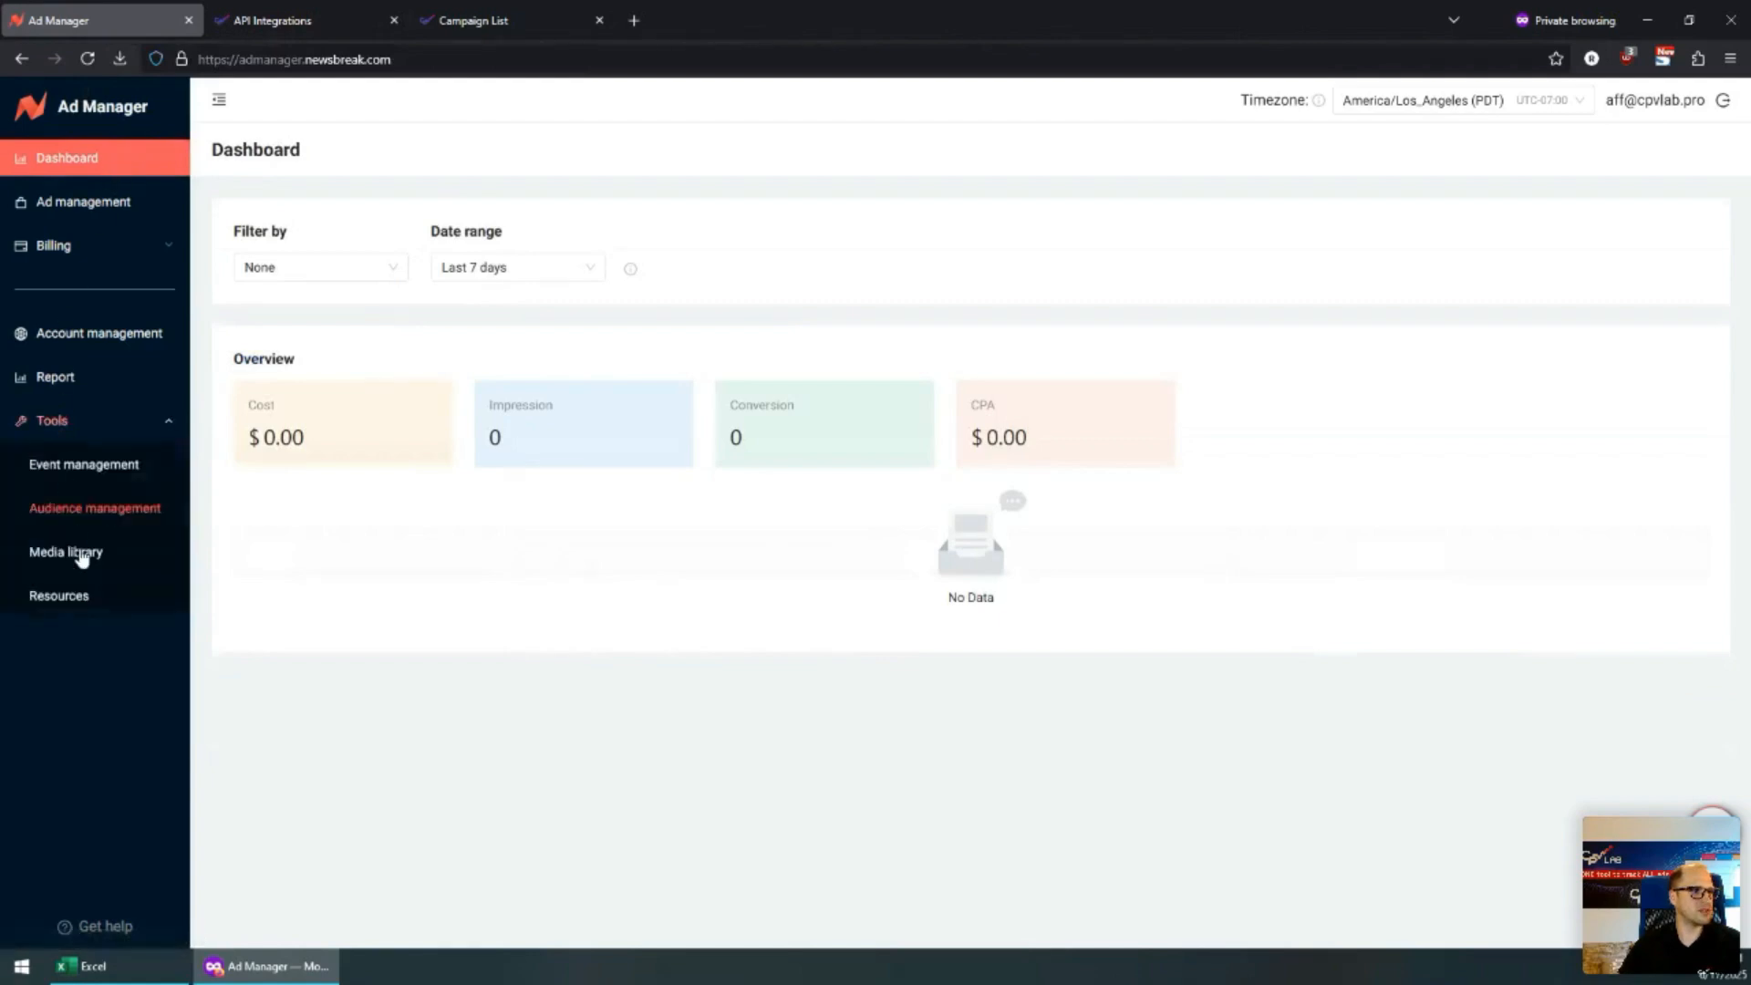
pyautogui.click(79, 597)
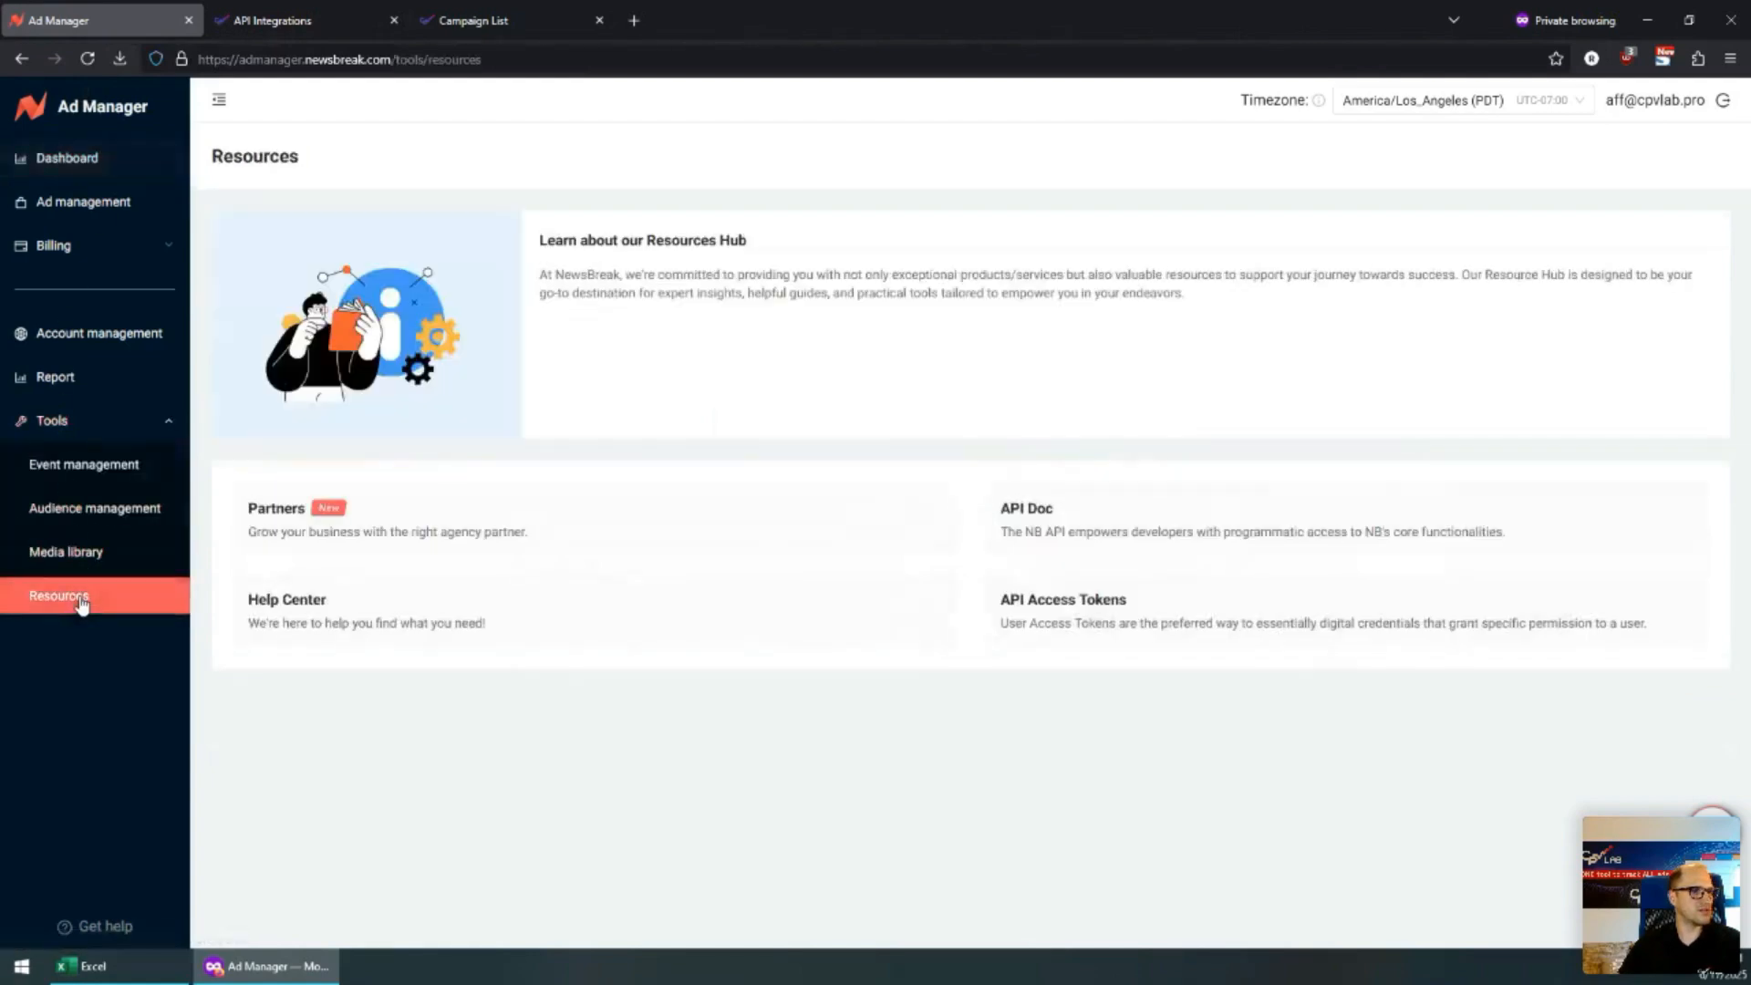
pyautogui.click(1073, 626)
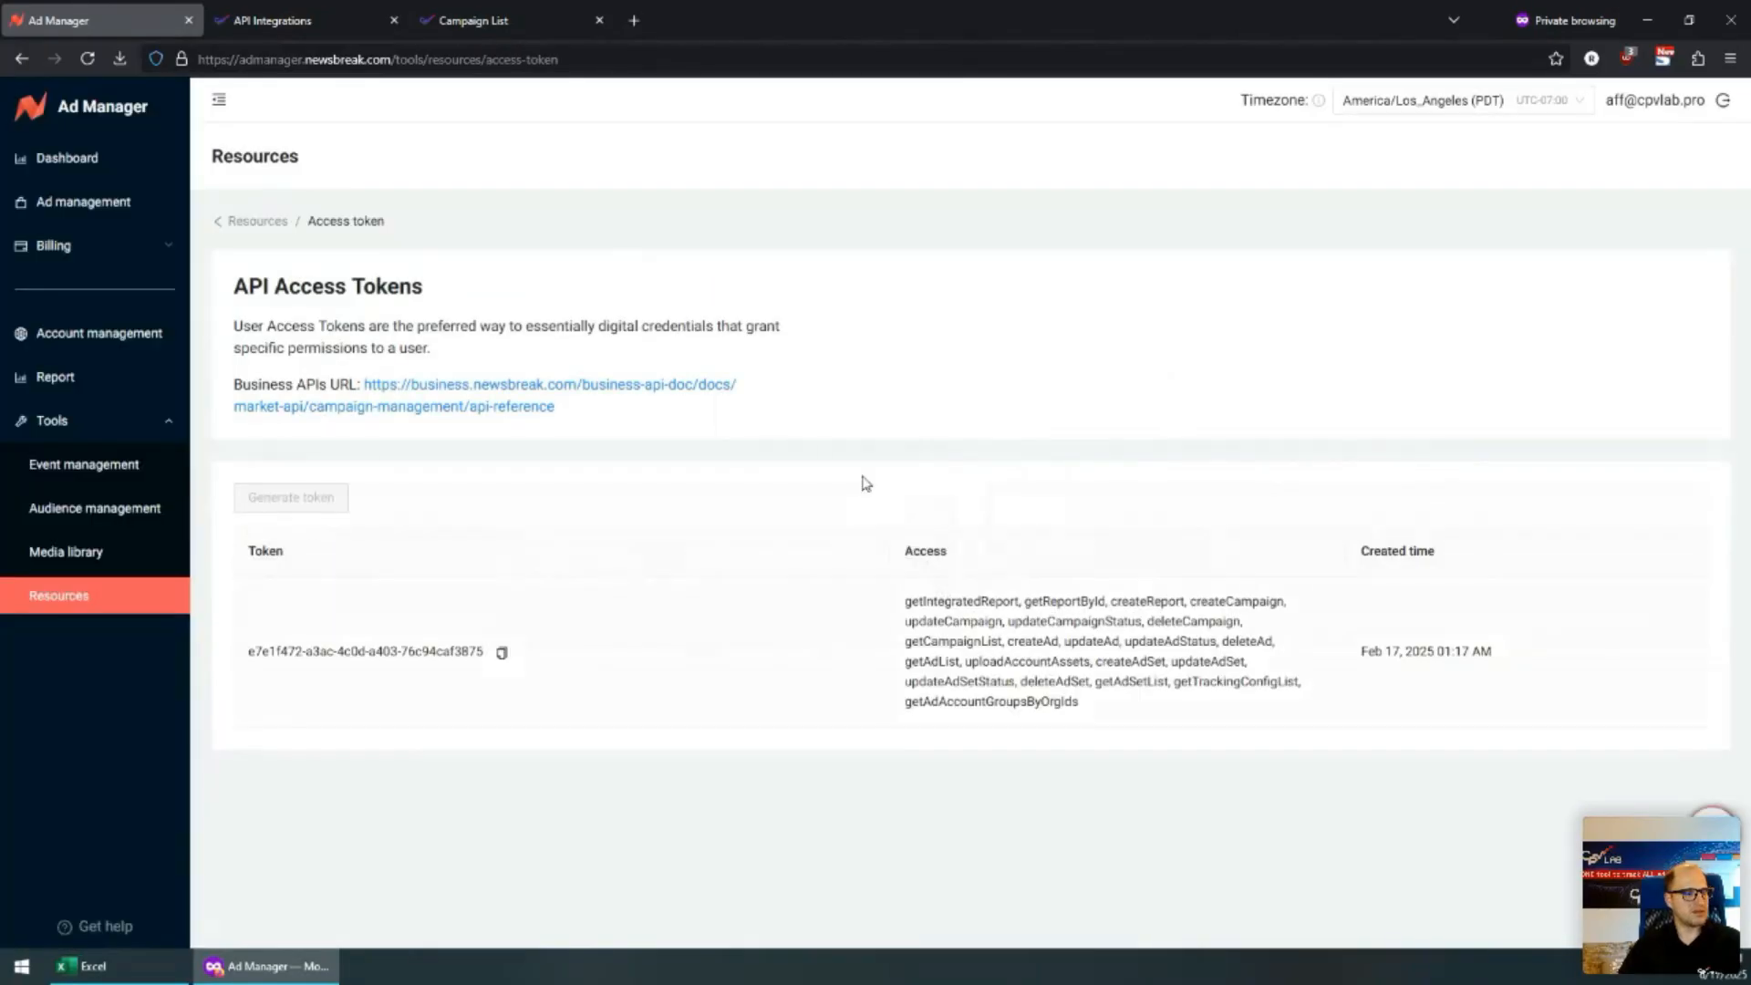
pyautogui.click(500, 653)
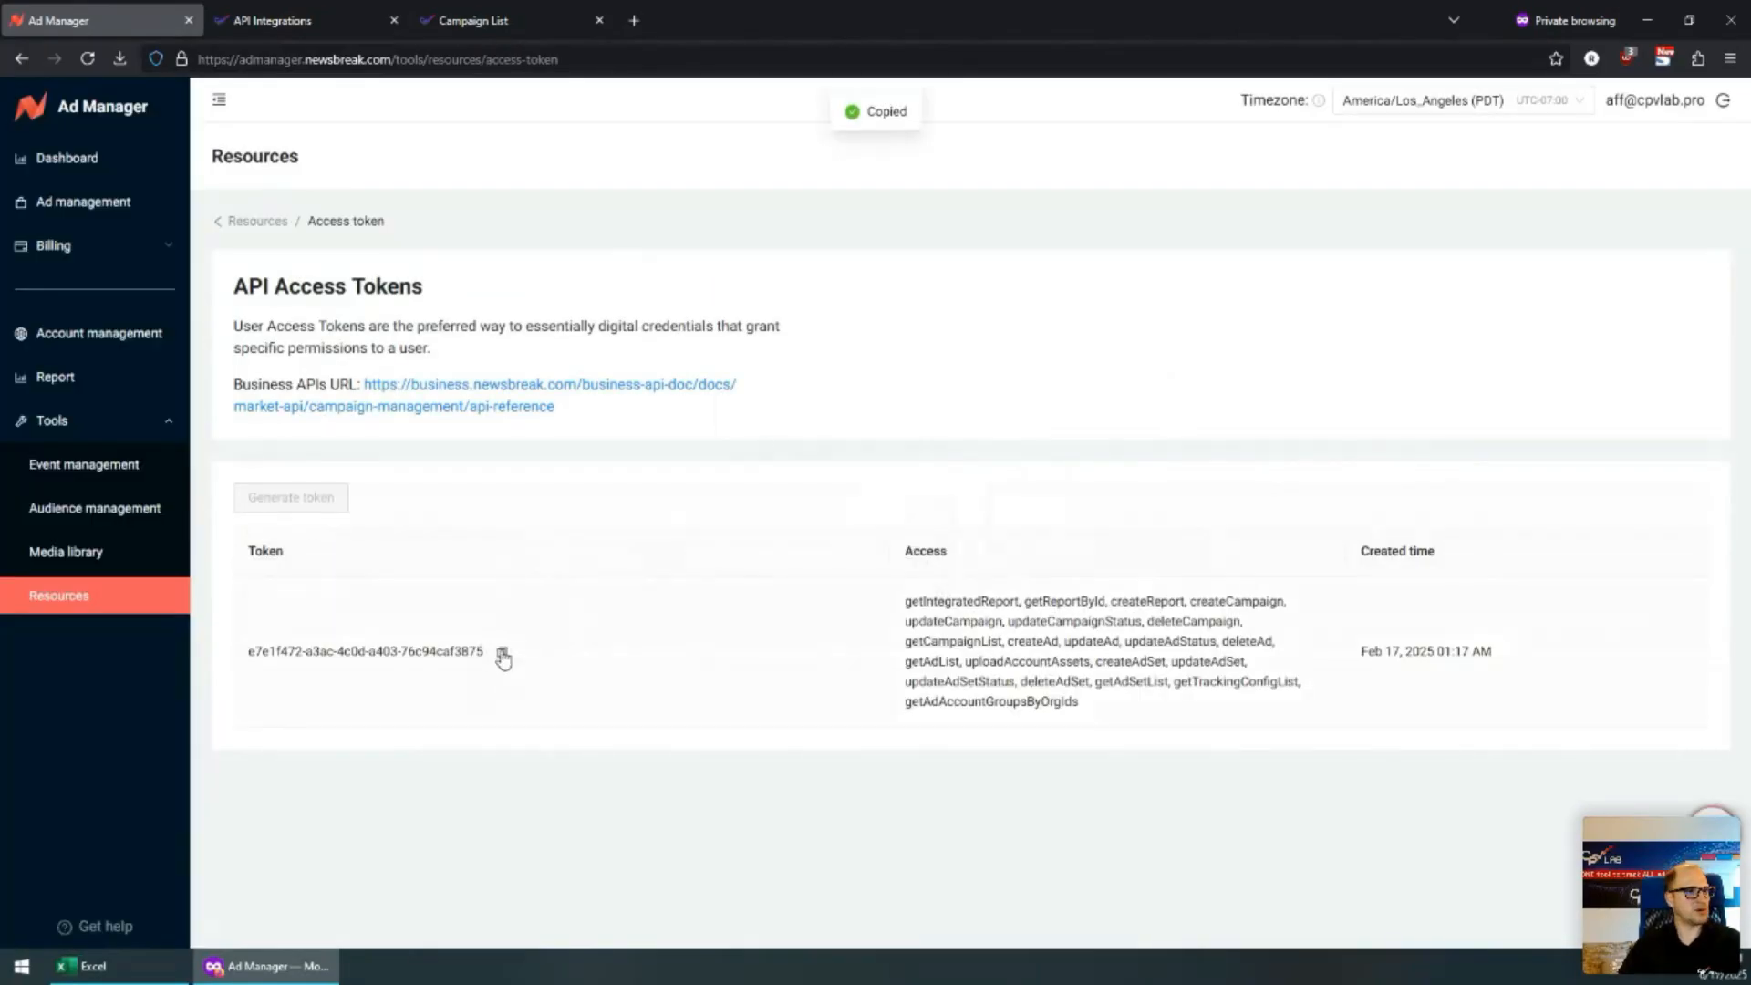
# Return to the CPV One tracker and paste the copied token as the NewsBreak integration's API access token
pyautogui.click(345, 11)
pyautogui.click(626, 510)
pyautogui.hotkey('ctrl', 'v')
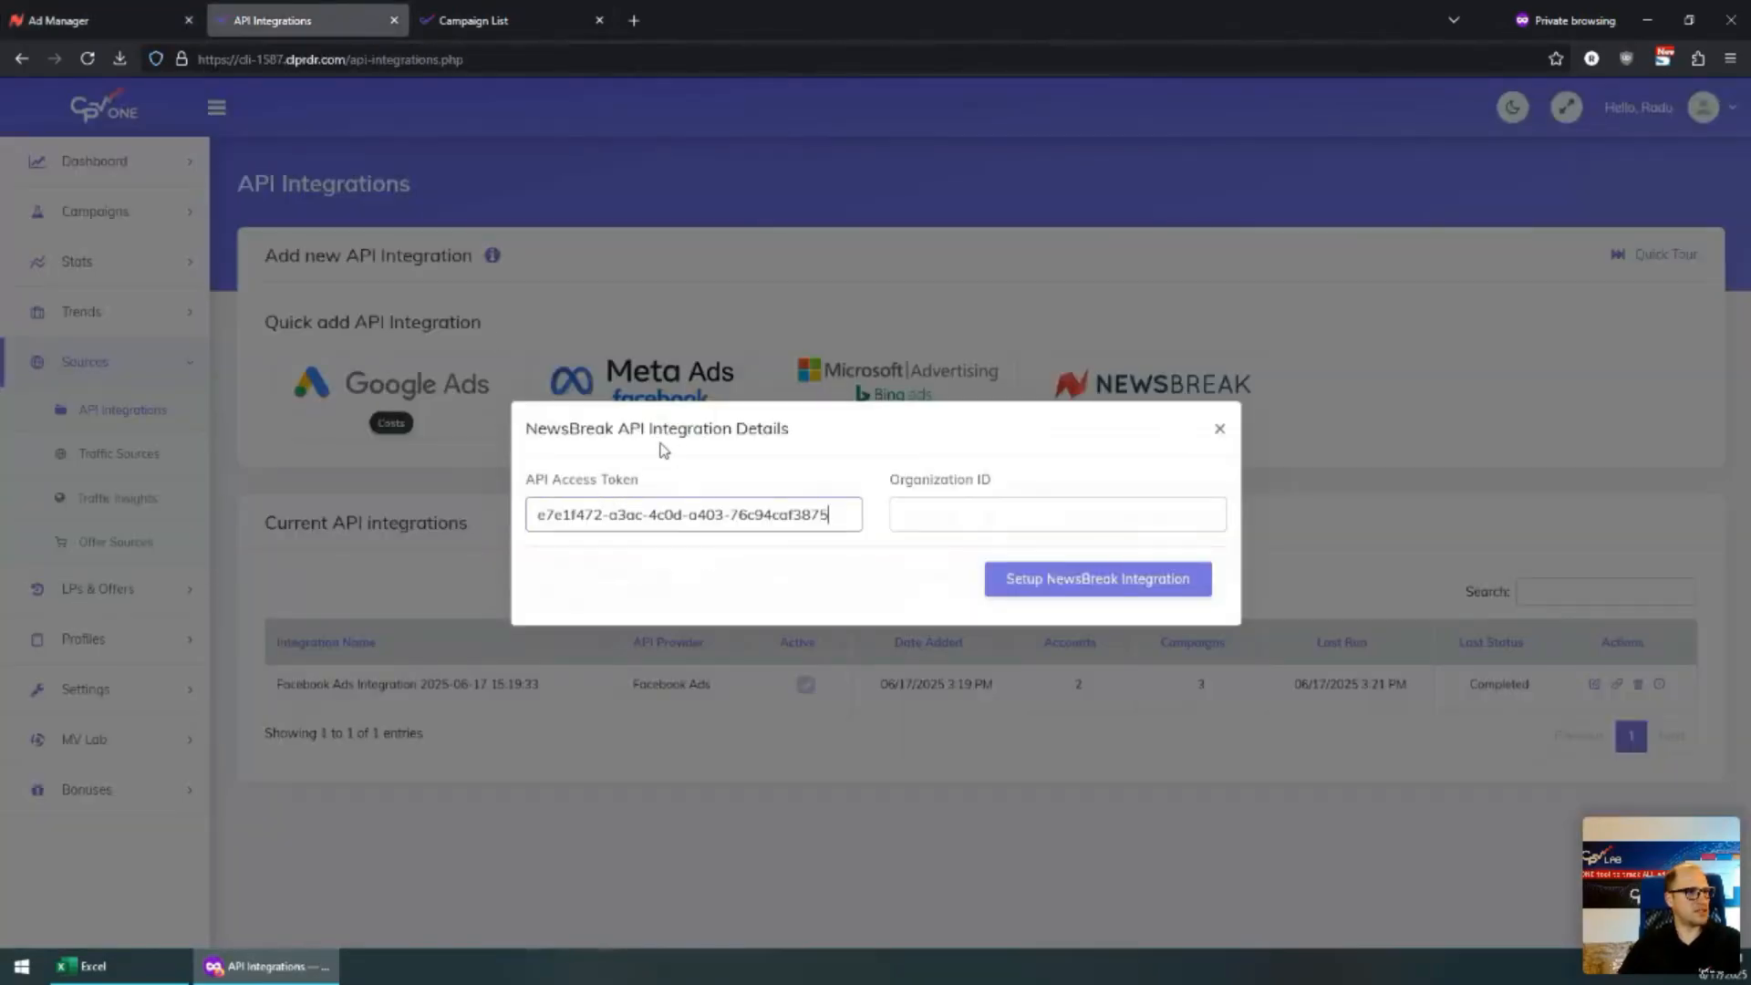
# Switch to NewsBreak Ad Manager and copy the organization ID of CPV Lab Pro from account management
pyautogui.click(142, 11)
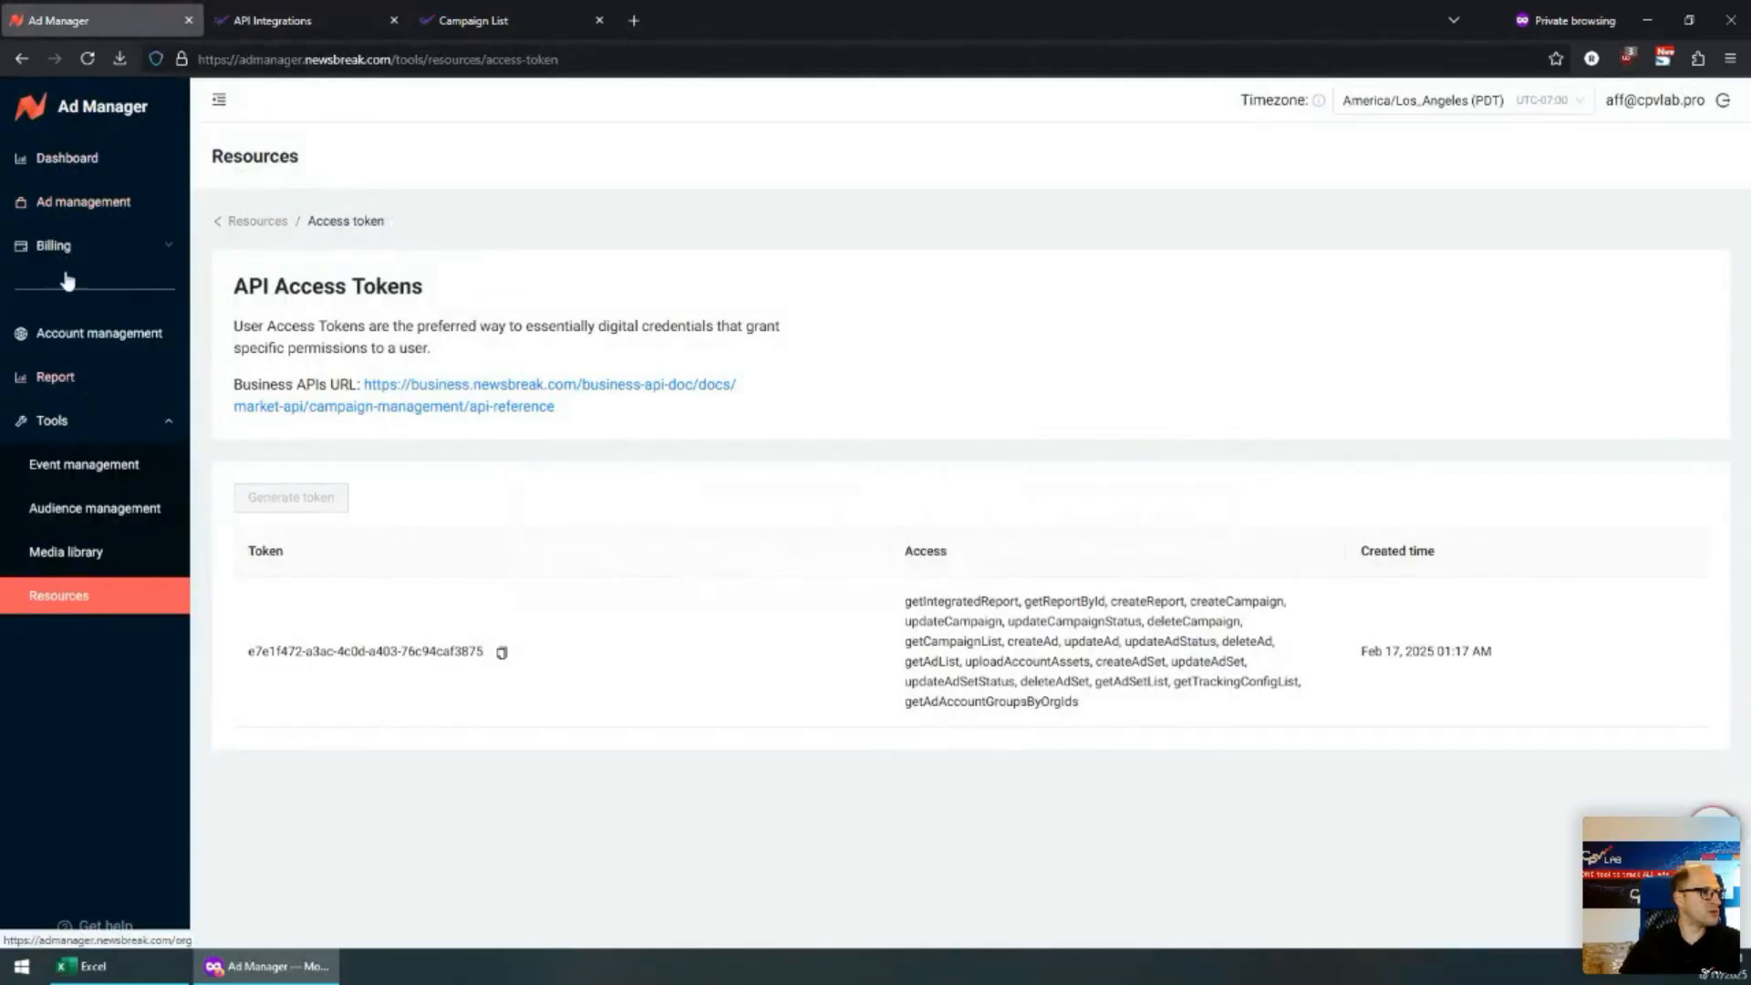
pyautogui.click(72, 163)
pyautogui.click(80, 202)
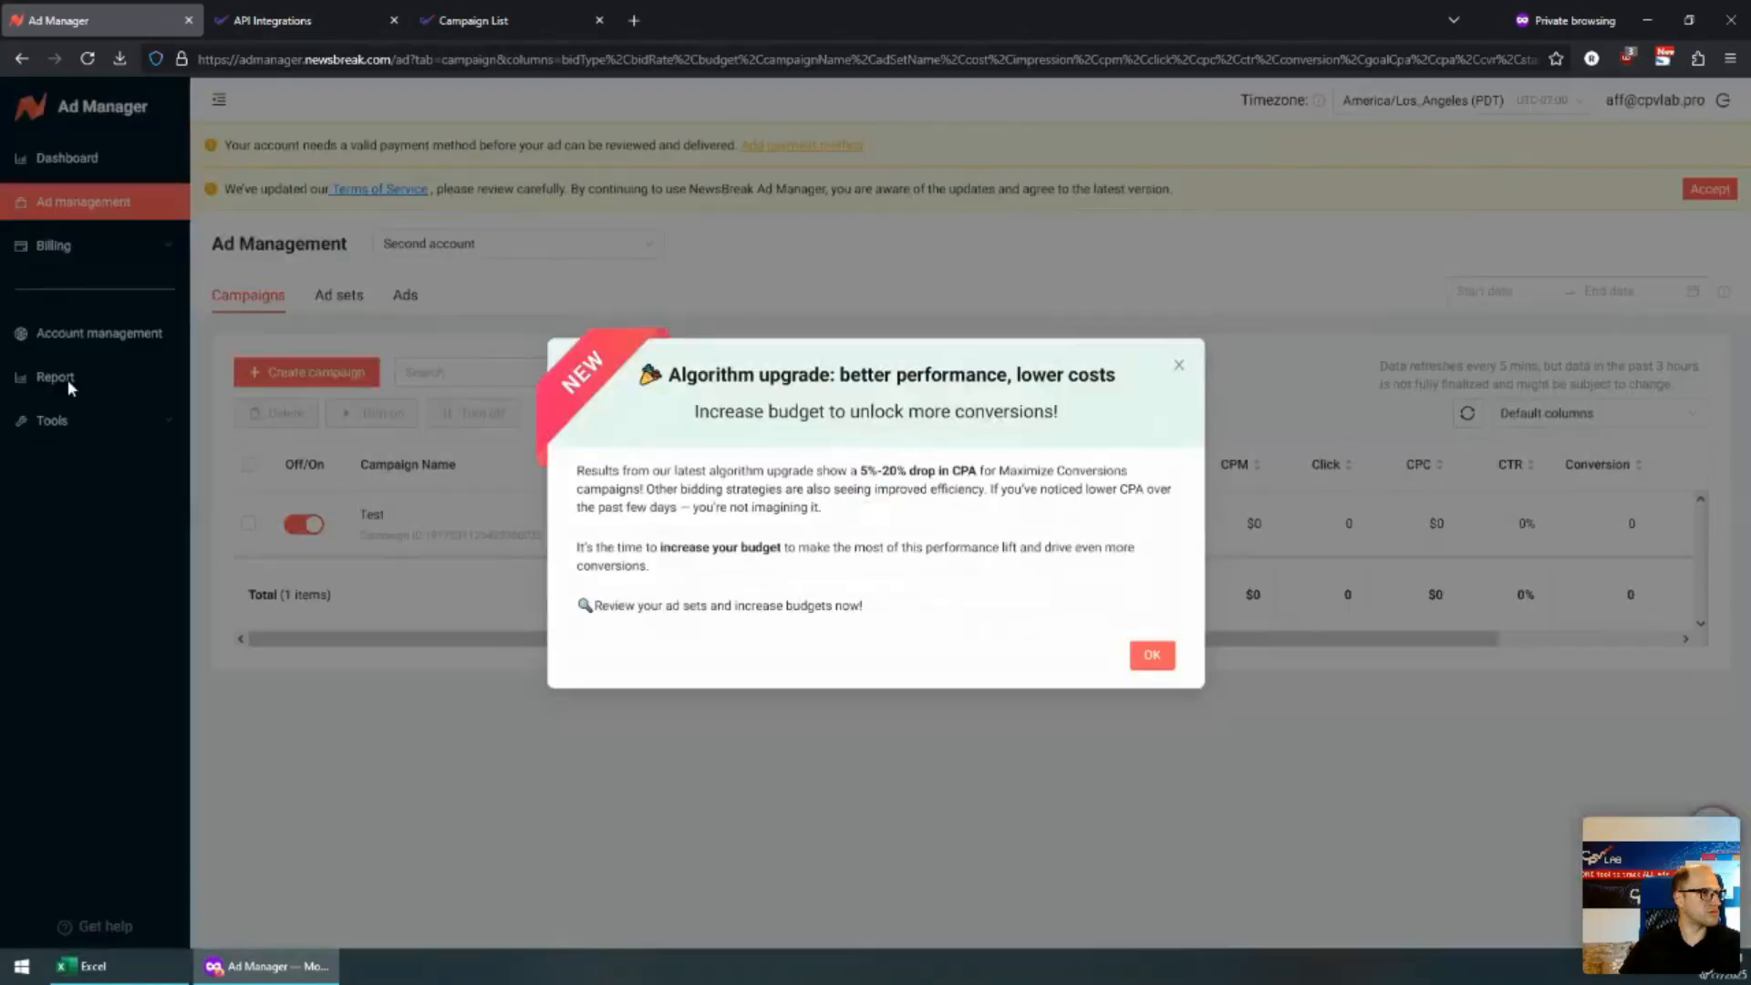
pyautogui.click(64, 383)
pyautogui.click(62, 332)
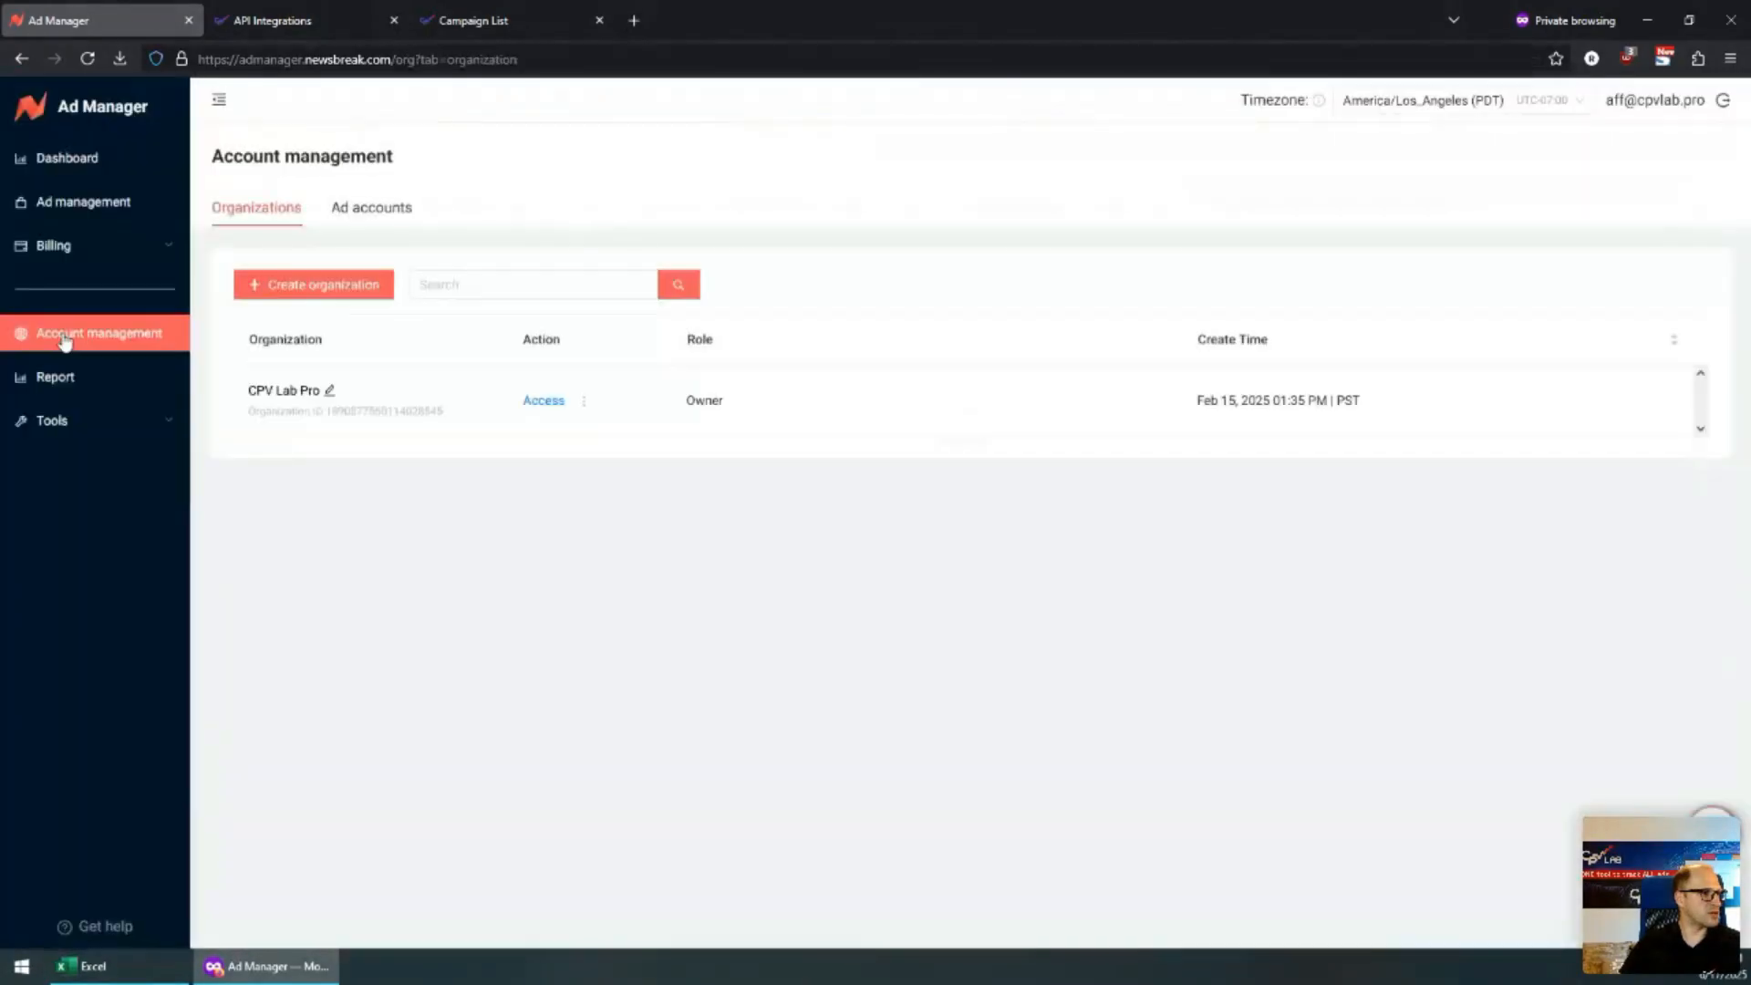
pyautogui.doubleClick(360, 410)
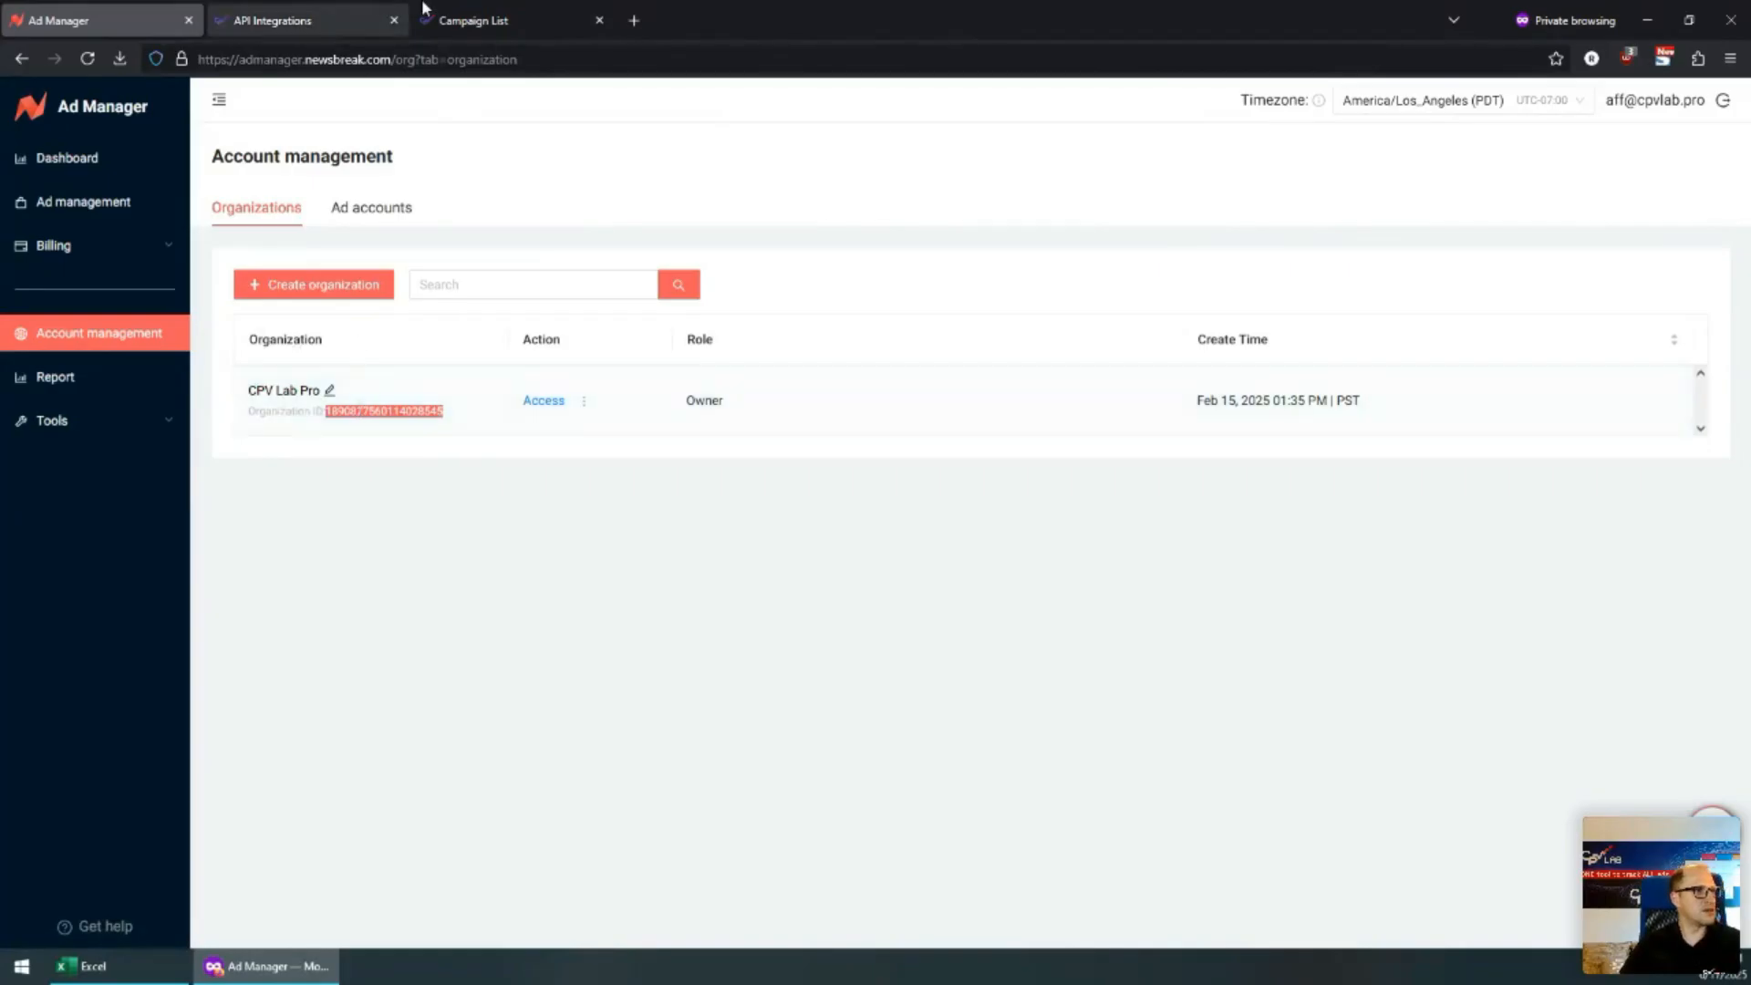
# Return to the CPV One tracker, paste the organization ID into the NewsBreak integration details and set up the integration
pyautogui.click(383, 20)
pyautogui.click(962, 514)
pyautogui.hotkey('ctrl', 'v')
pyautogui.click(1099, 582)
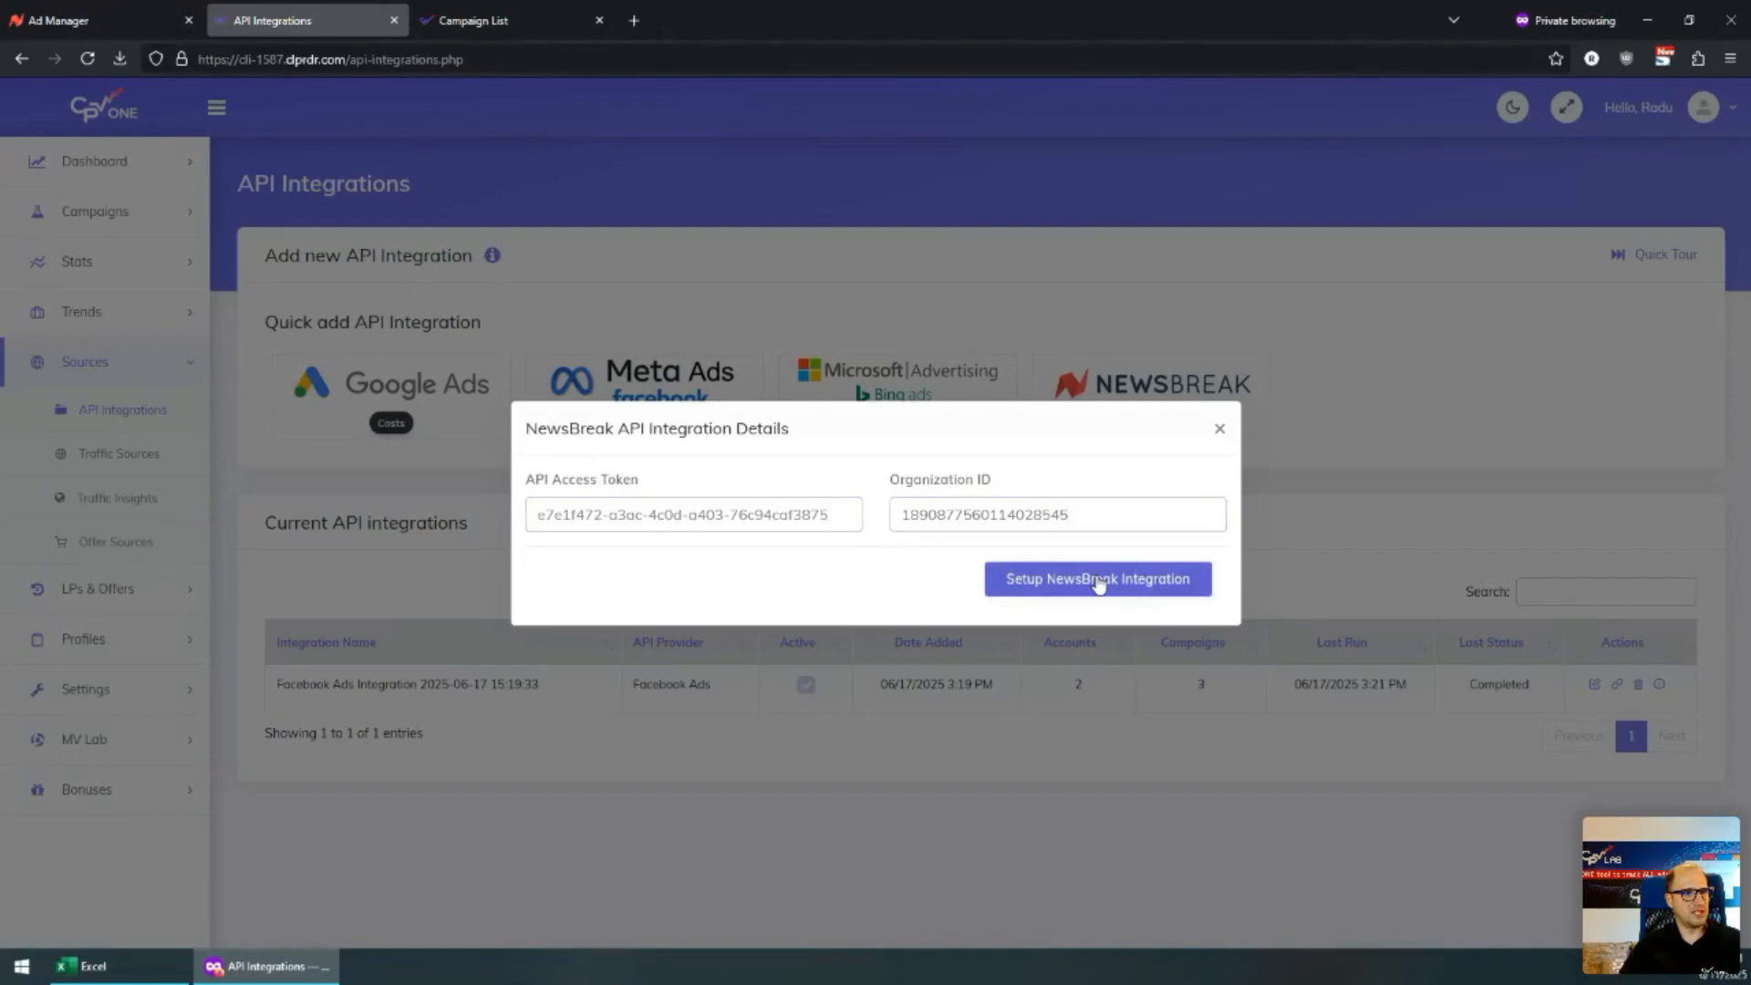
# Enable synchronization for the CPV Lab Pro and Second account accounts, then save the integration and proceed to campaign matching
pyautogui.scroll(-1, 1099, 584)
pyautogui.scroll(-1, 777, 483)
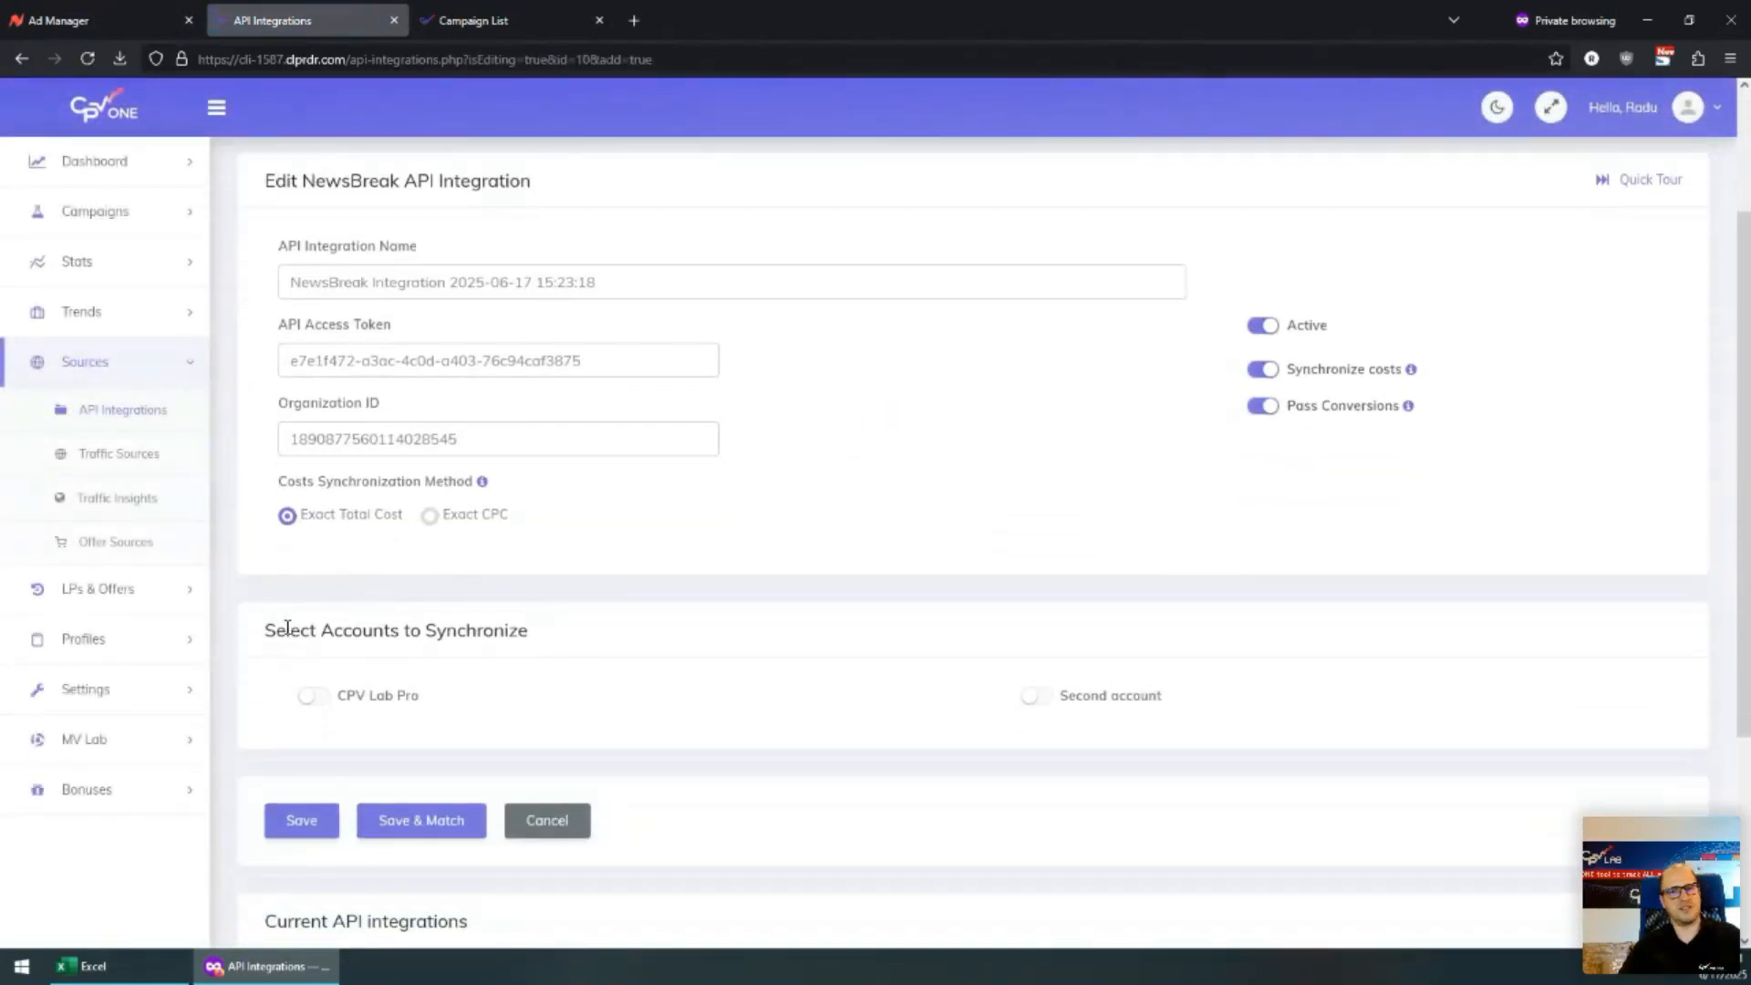
pyautogui.click(313, 697)
pyautogui.click(1028, 700)
pyautogui.click(433, 826)
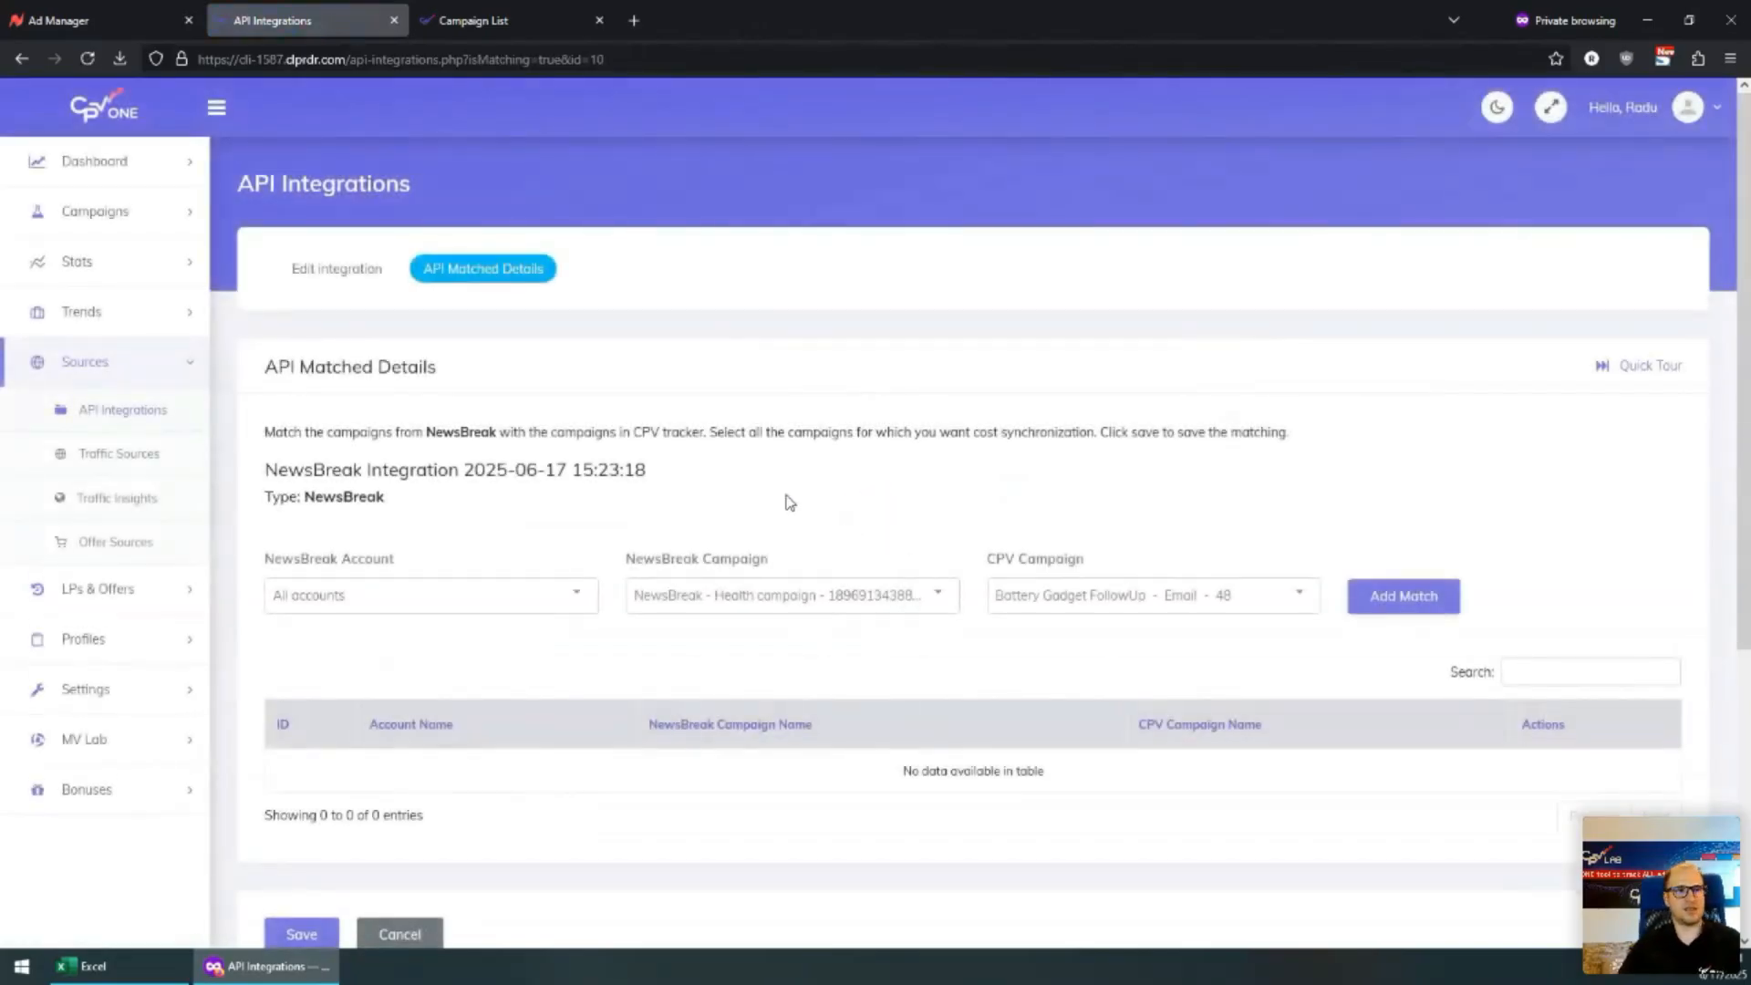
# Add a match between the NewsBreak - Health campaign and the CPV campaign Gardening Plans Lead - LPS - 59
pyautogui.click(808, 595)
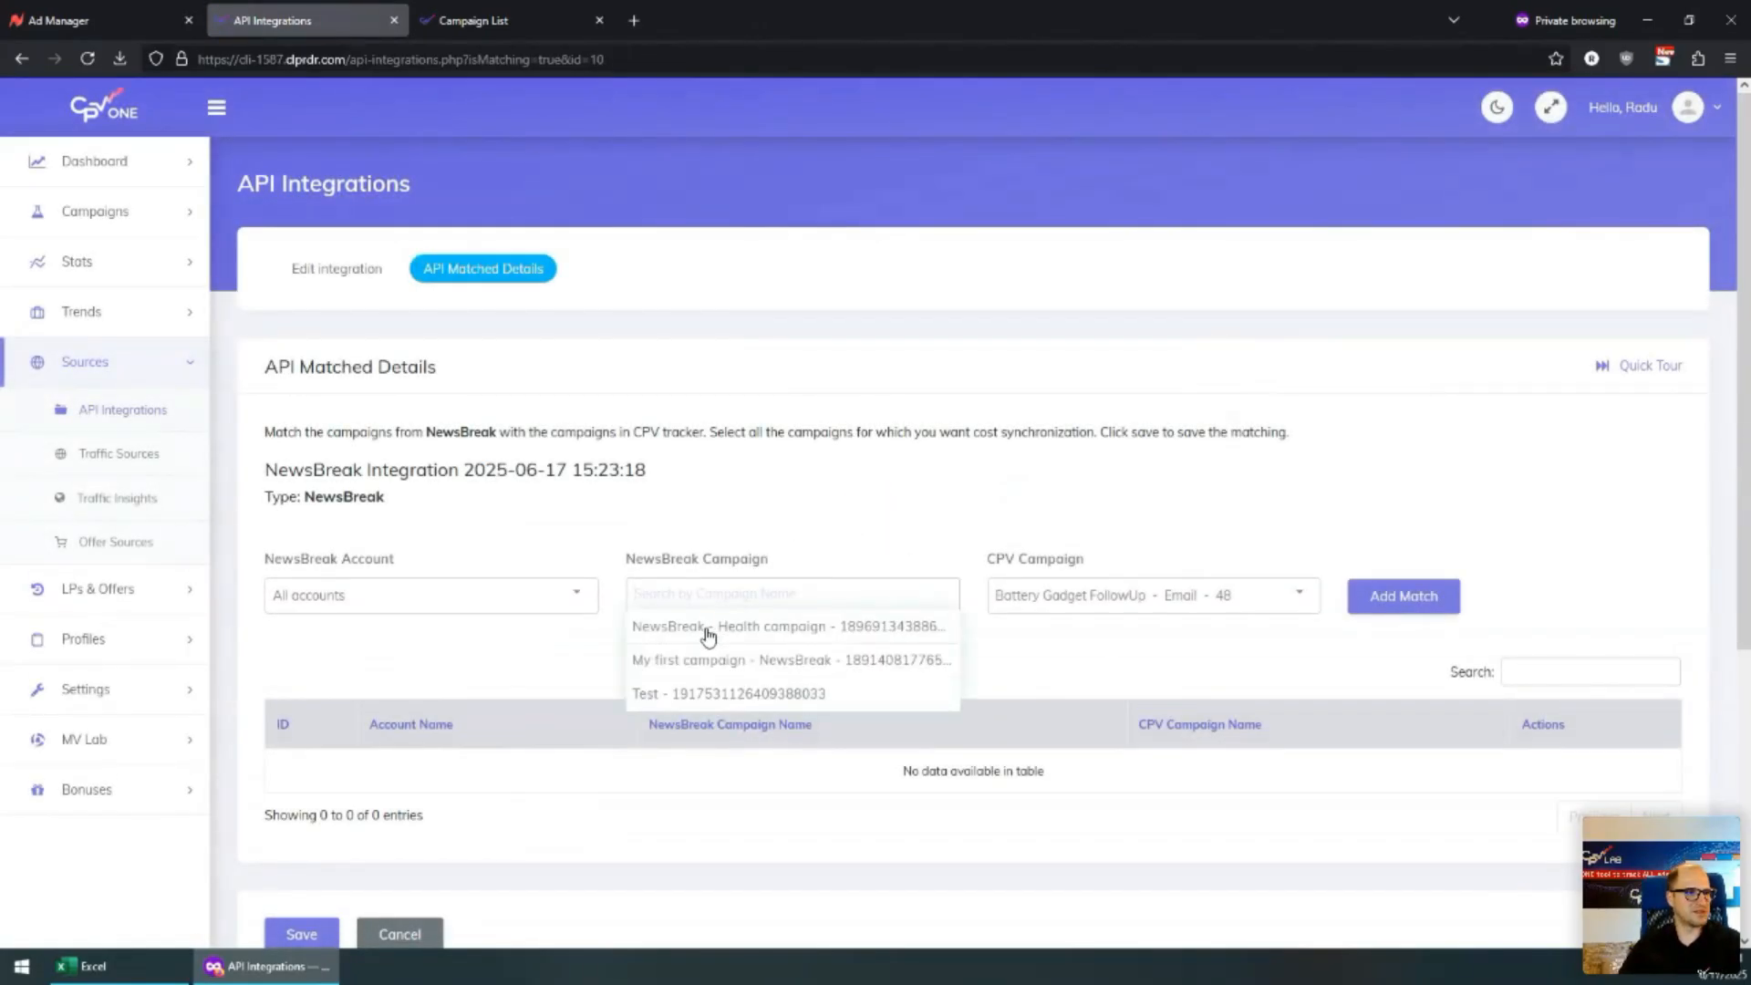
pyautogui.click(709, 629)
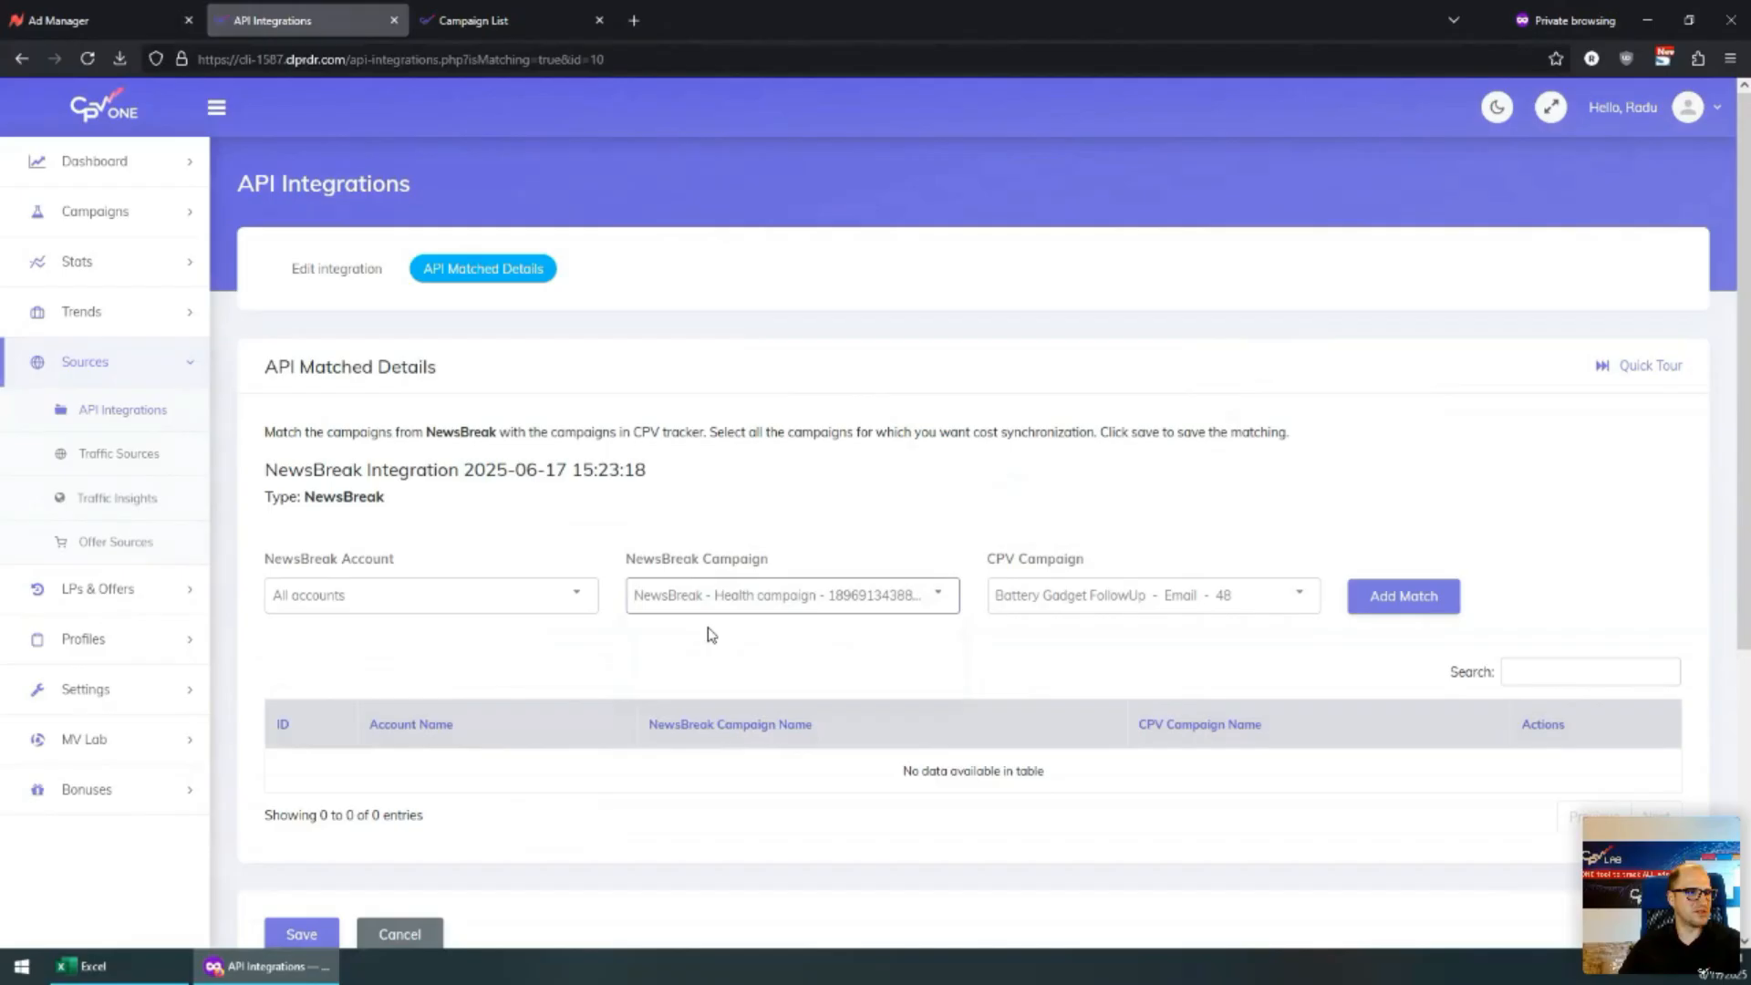
pyautogui.click(996, 601)
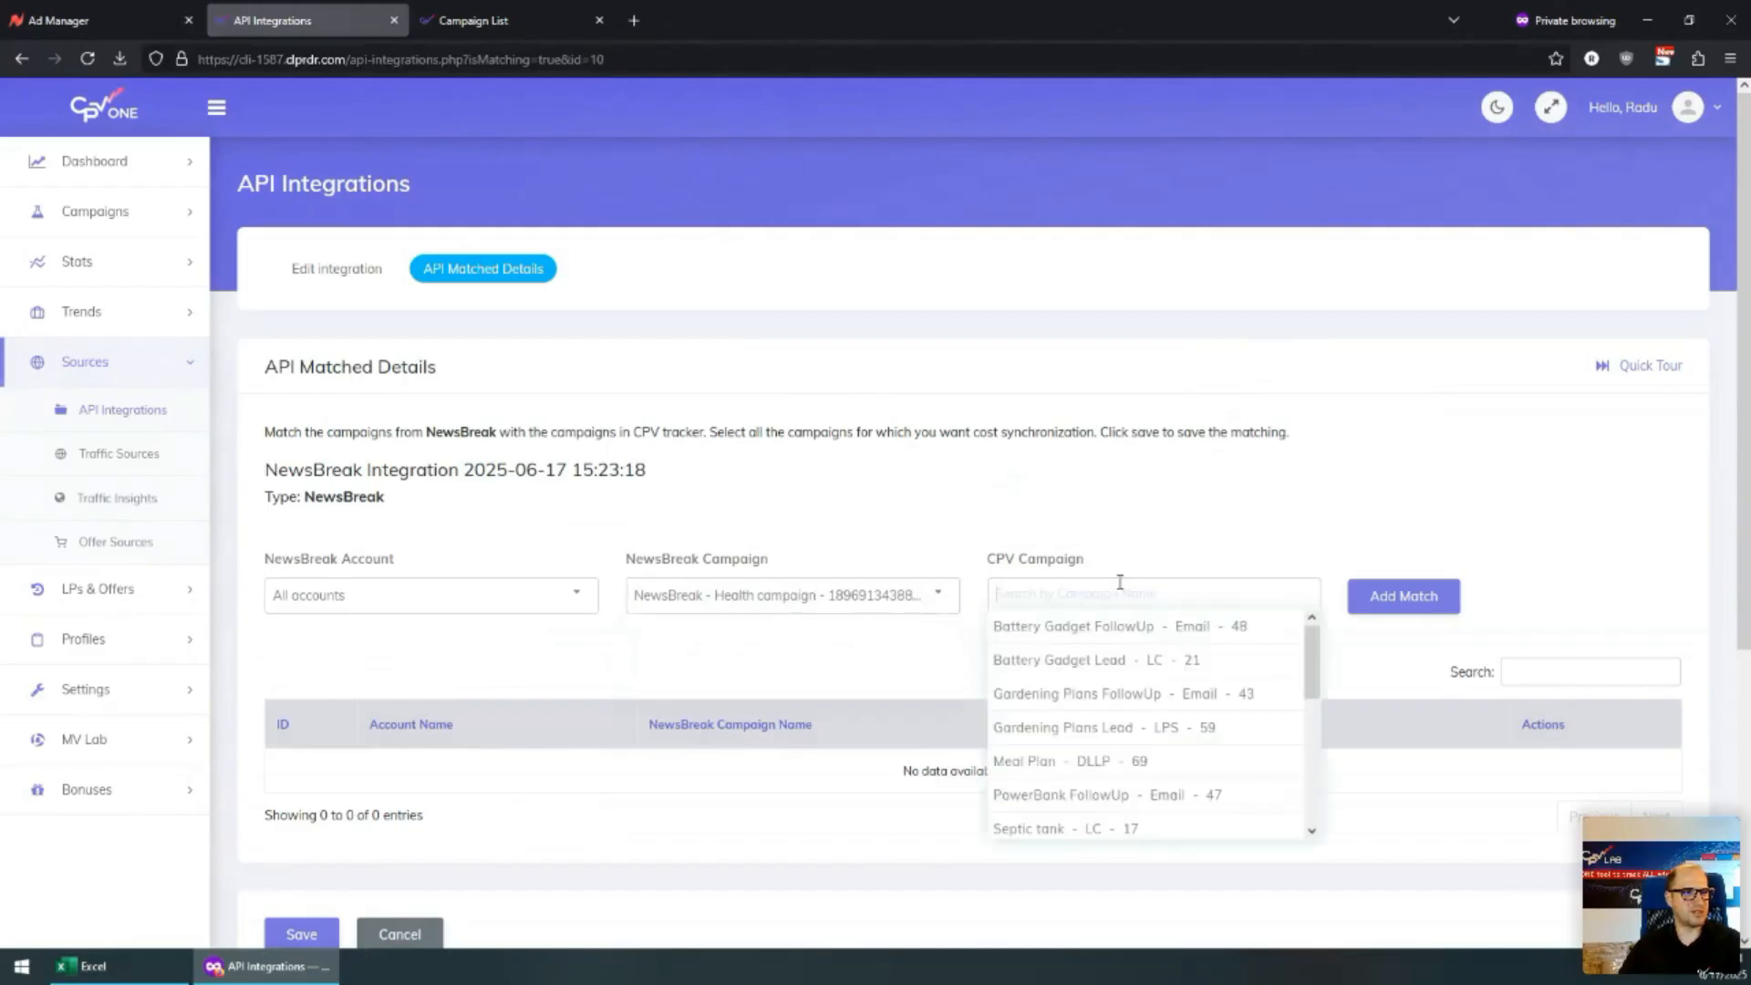
pyautogui.click(1116, 730)
pyautogui.click(1401, 608)
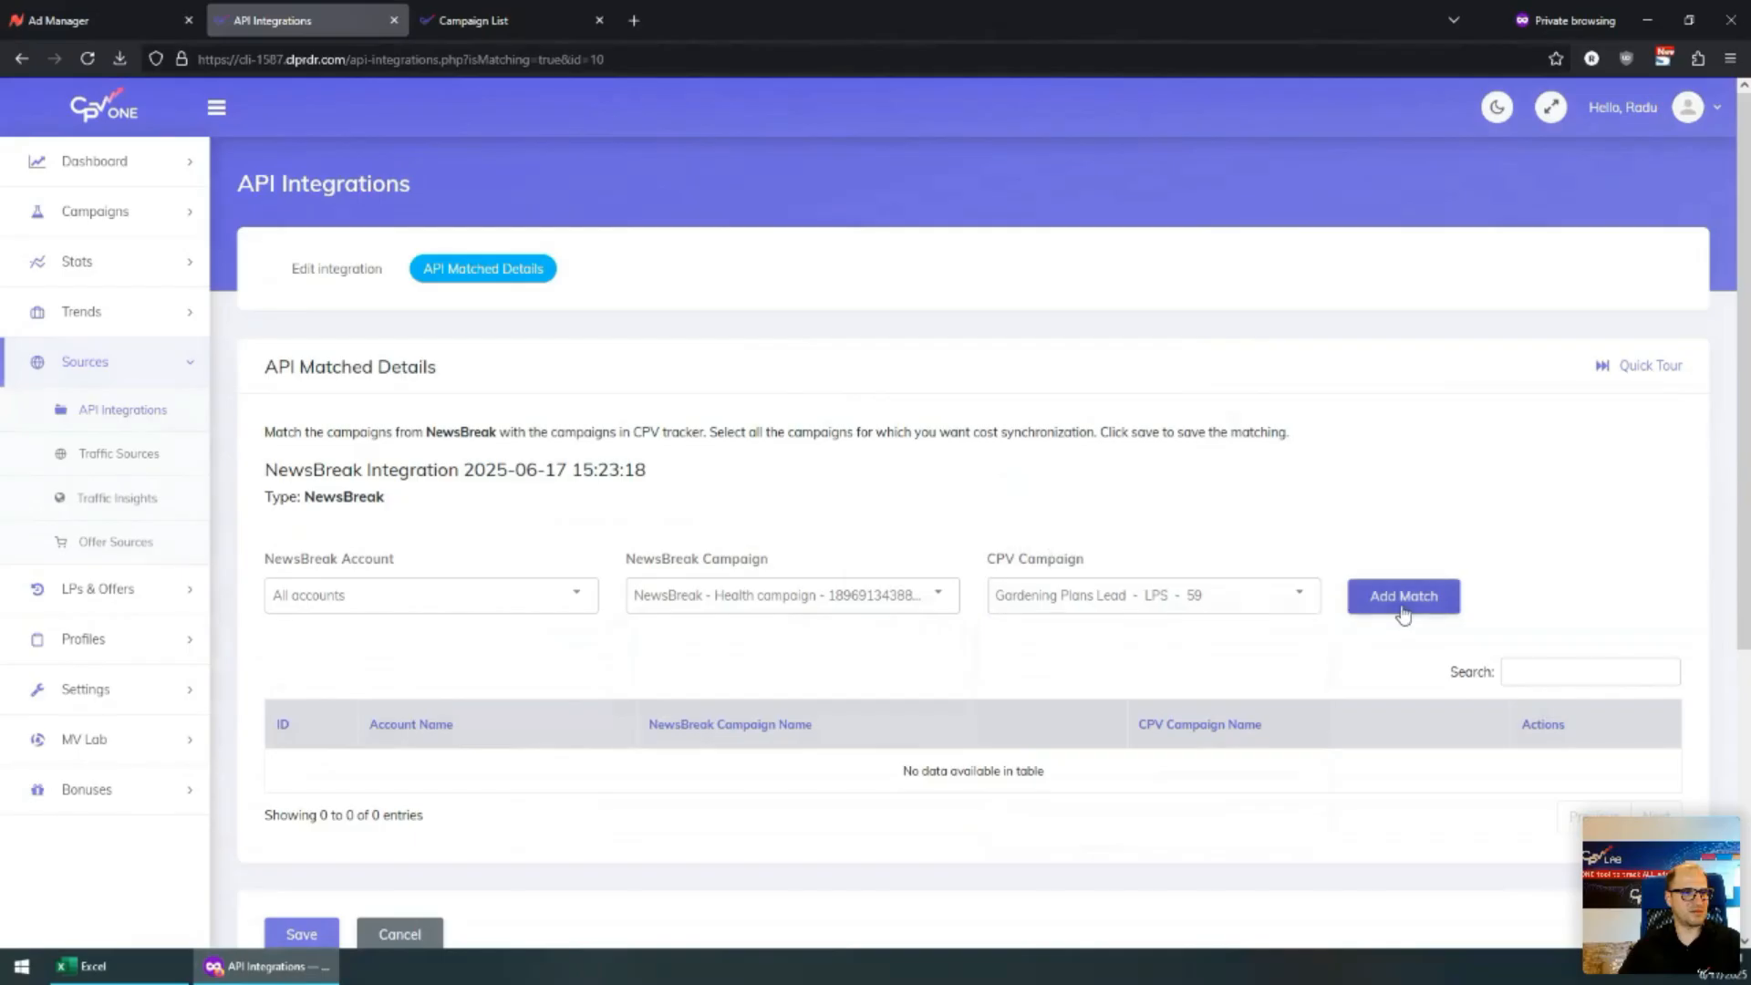
# Save the NewsBreak campaign match and return to the API integrations list
pyautogui.scroll(-2, 1403, 613)
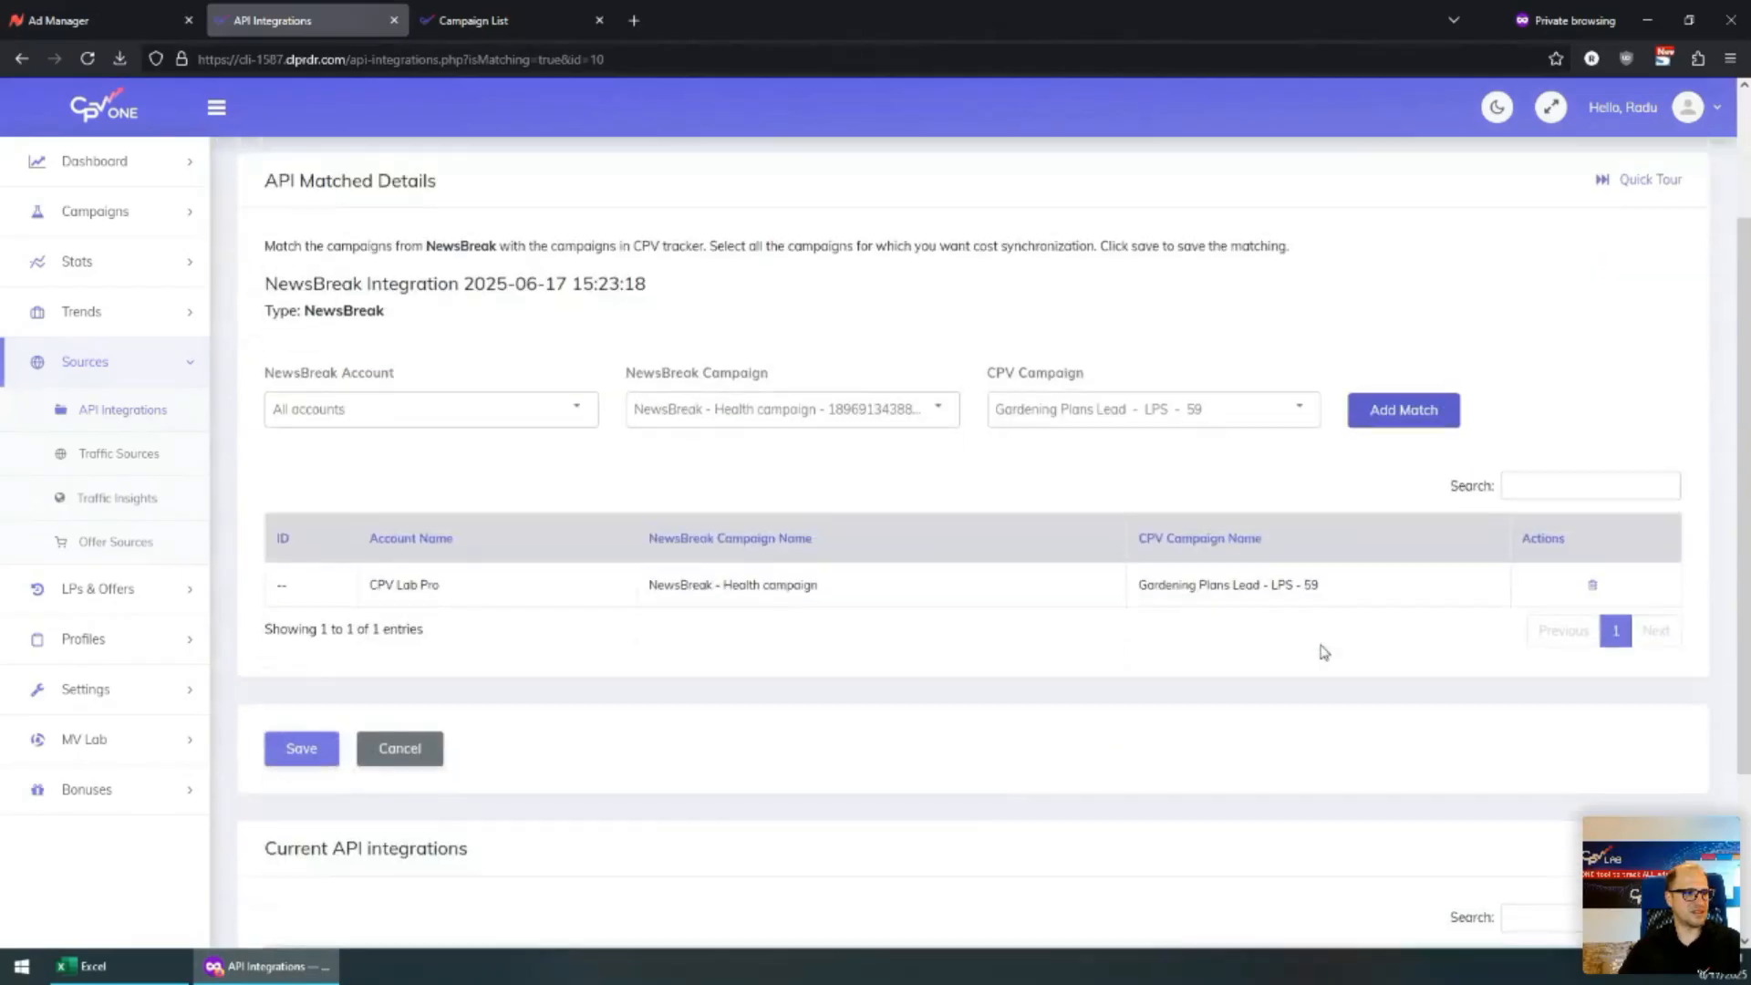
pyautogui.click(311, 749)
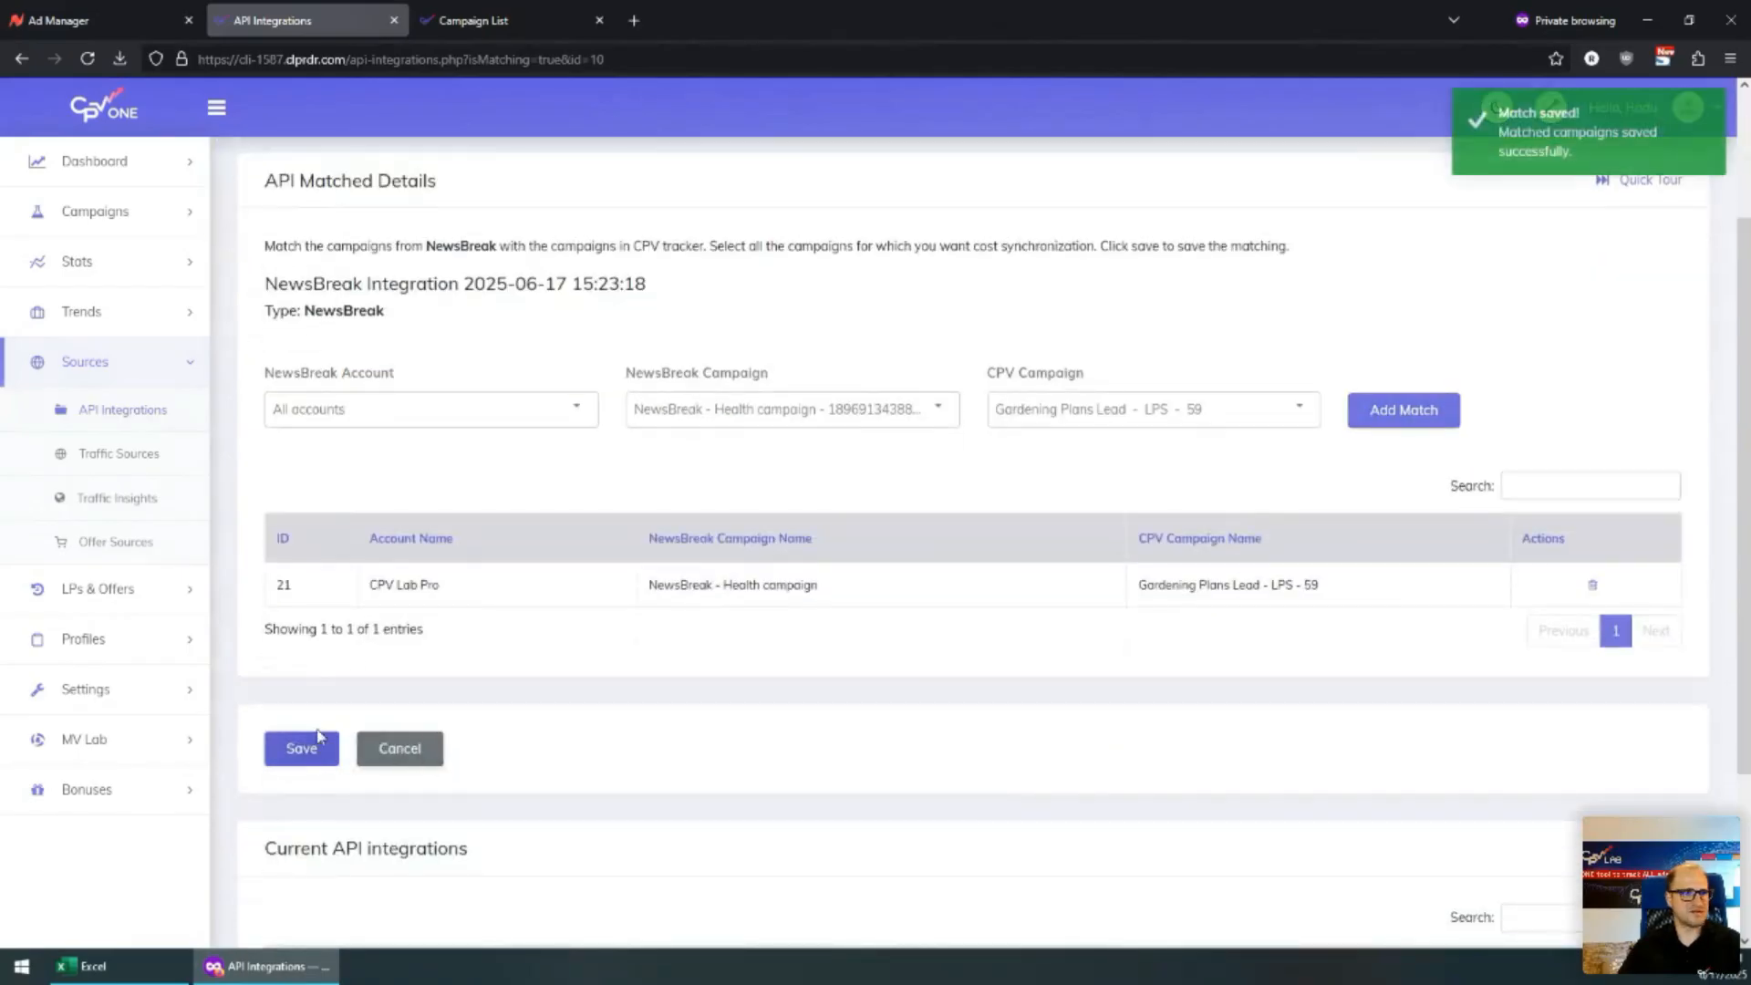
pyautogui.click(155, 410)
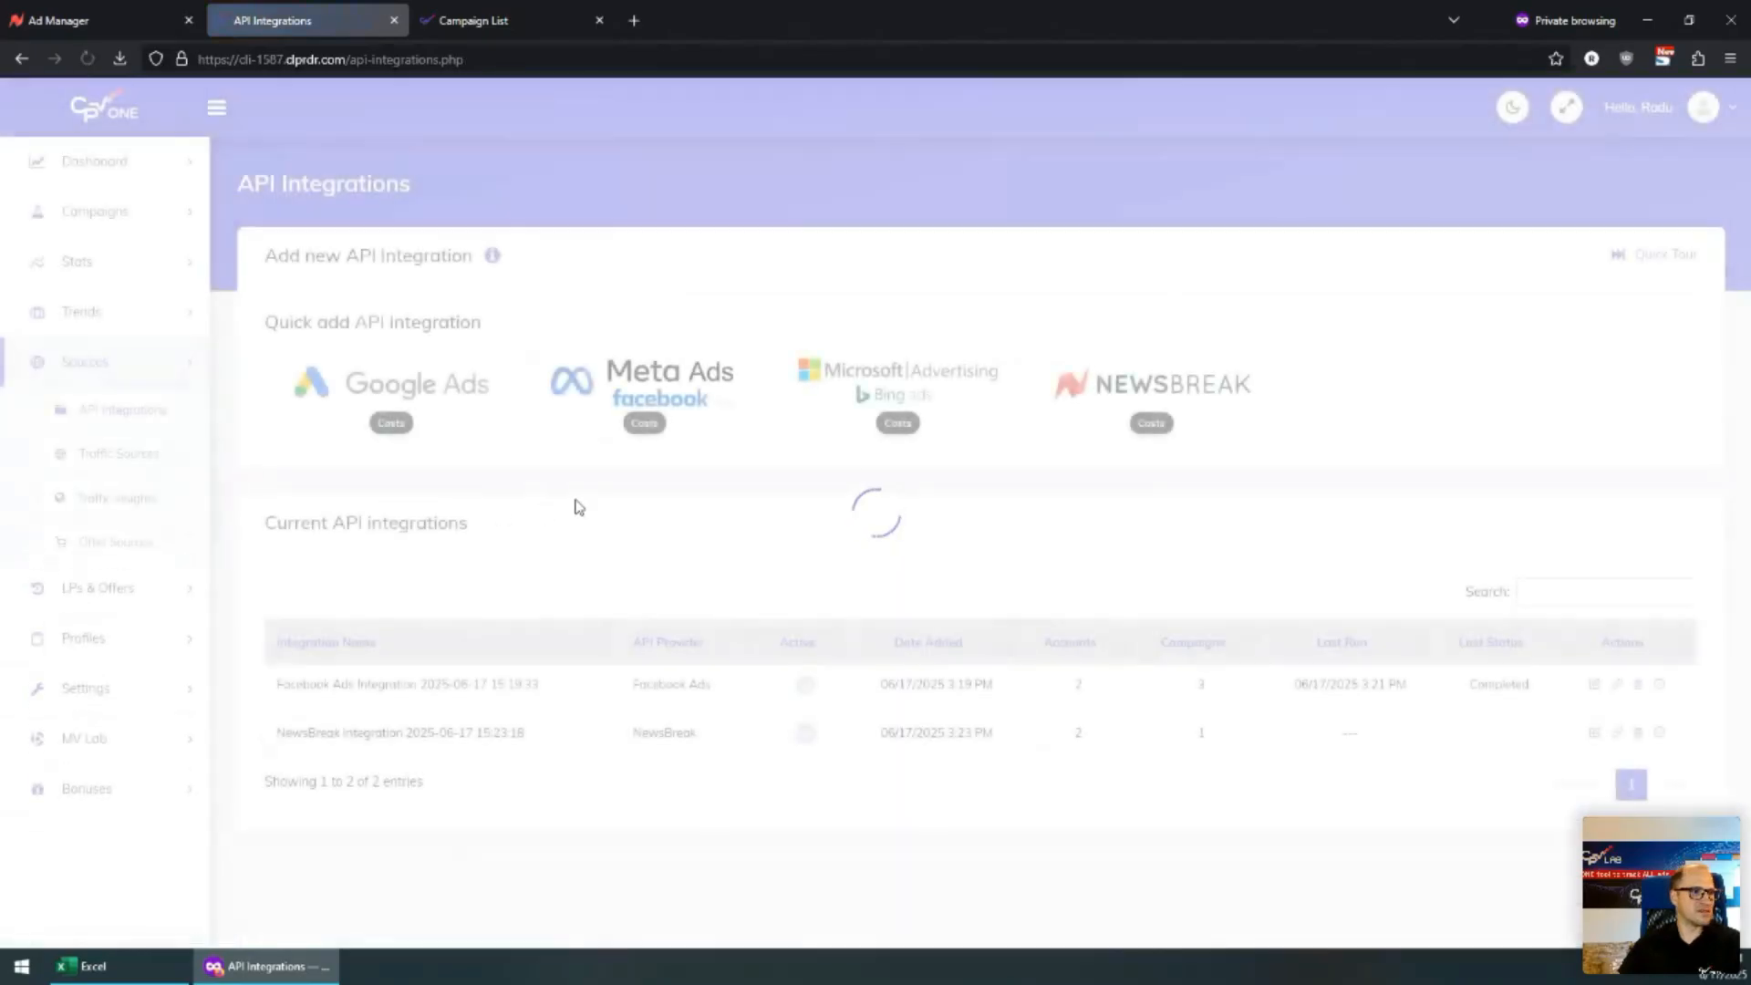